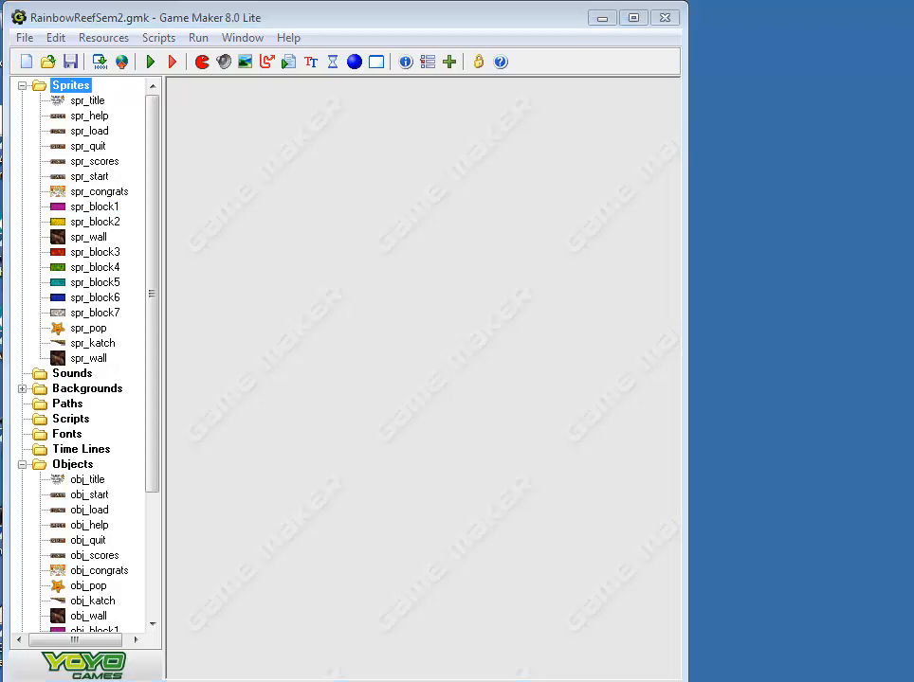
Create a new sprite and name it spr_big_leg
right_click(67, 95)
click(91, 103)
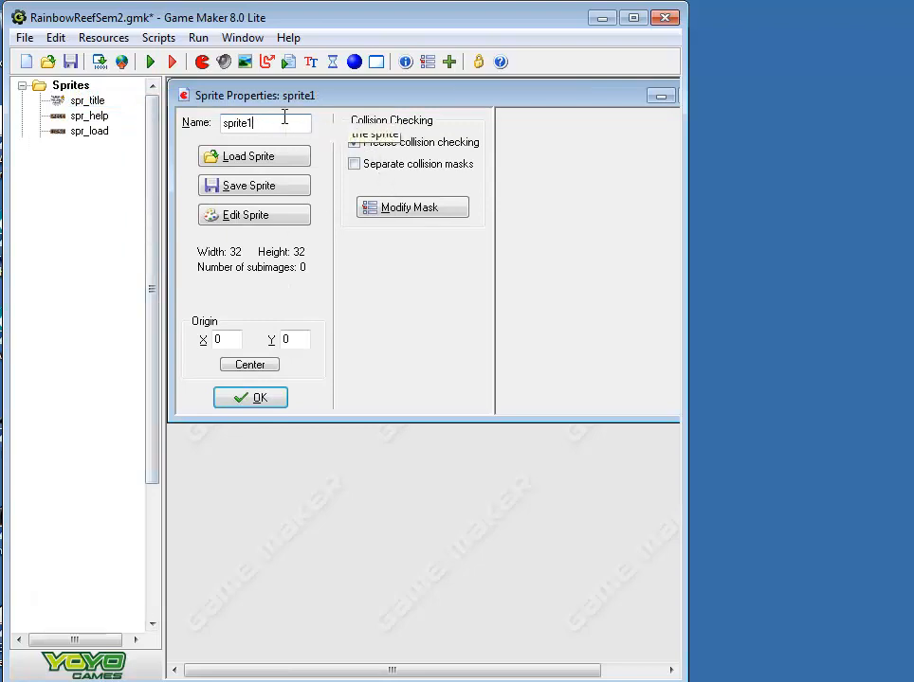
text(spr_squid)
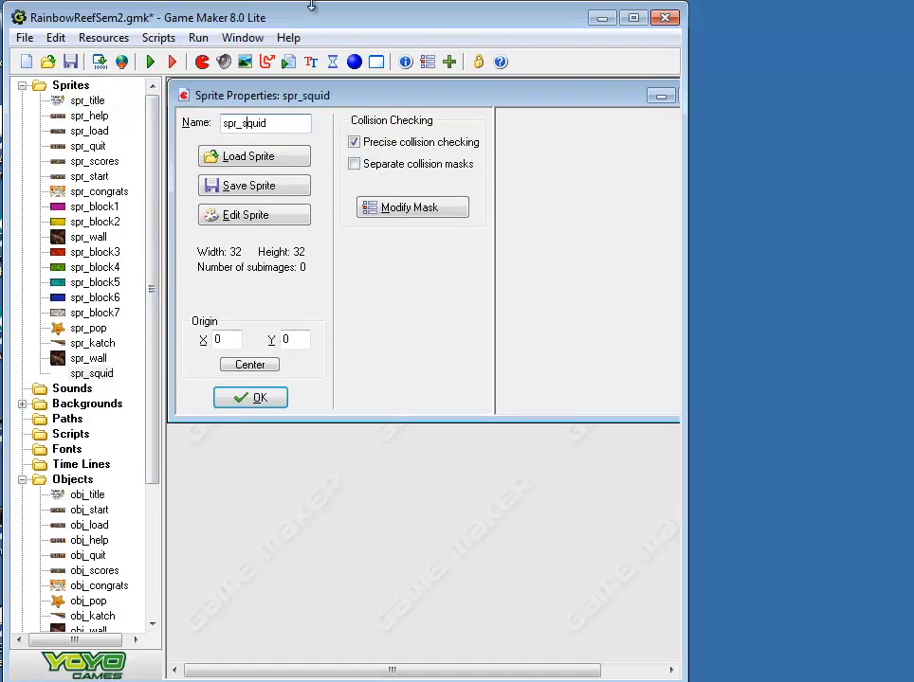
key(BackSpace)
key(BackSpace)
key(BackSpace)
key(BackSpace)
key(BackSpace)
text(Big)
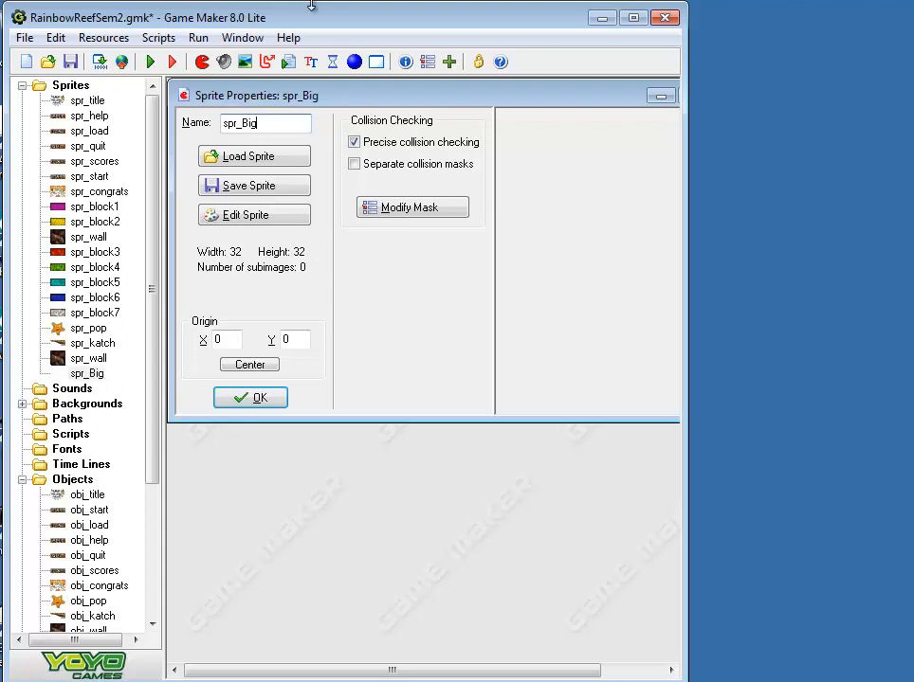
key(BackSpace)
key(BackSpace)
key(BackSpace)
text(big_leg)
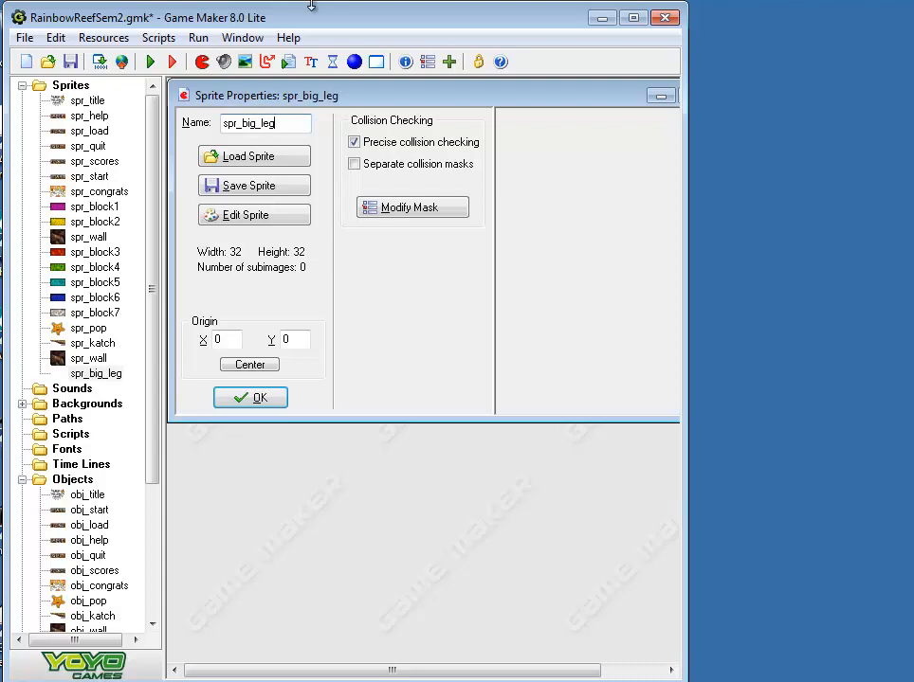
Load the Bigleg GIF from the Chapter06 folder into the spr_big_leg sprite and accept the sprite properties
click(294, 168)
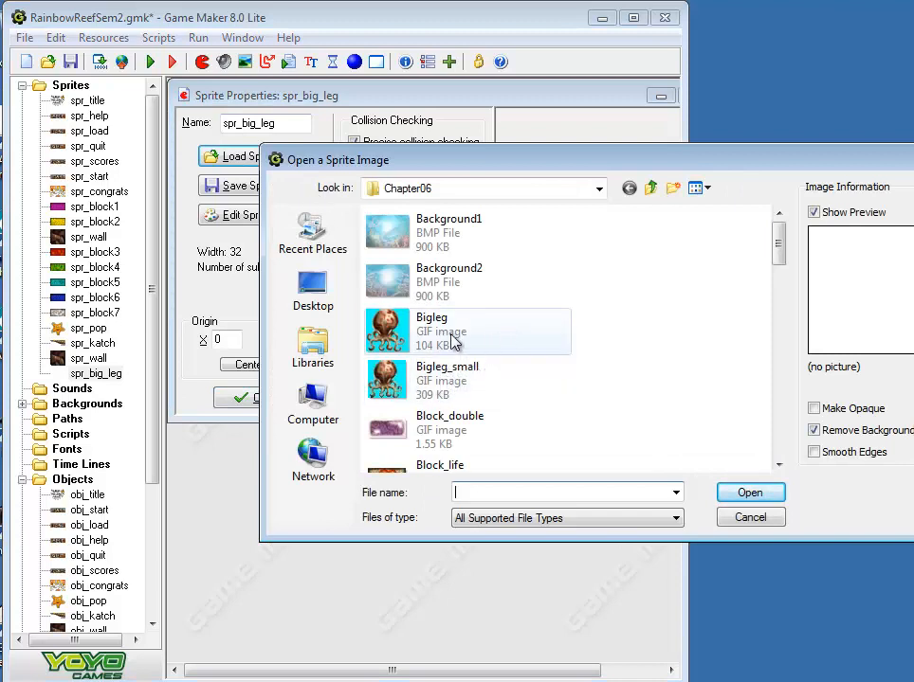
click(384, 332)
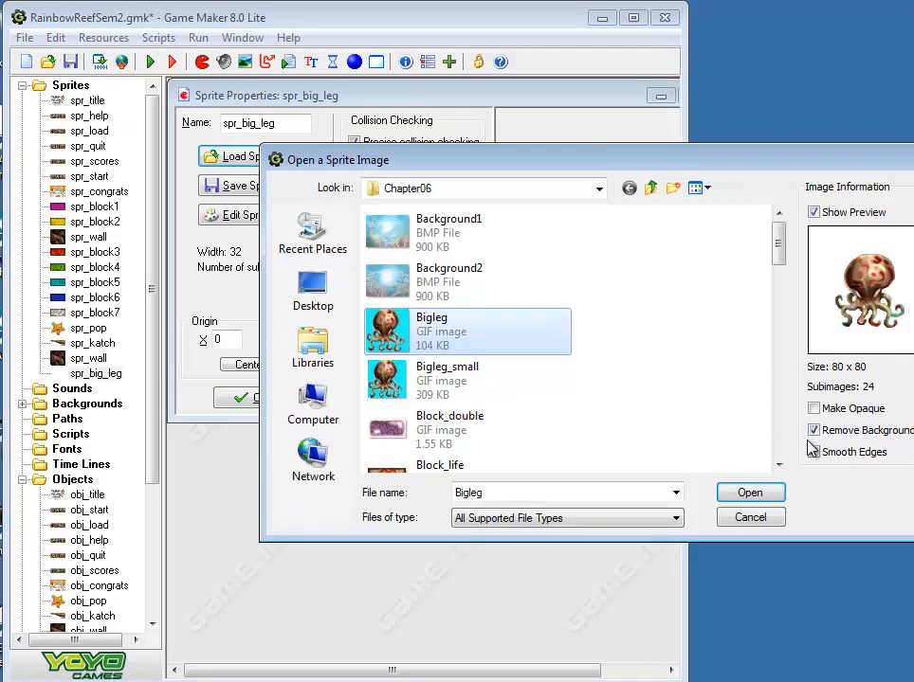
click(746, 493)
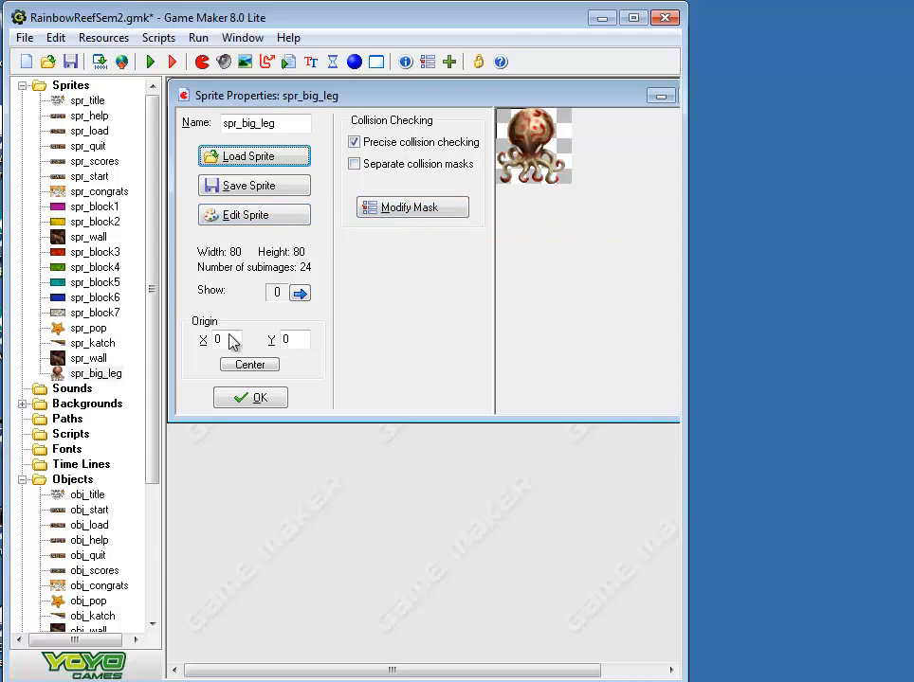
click(262, 399)
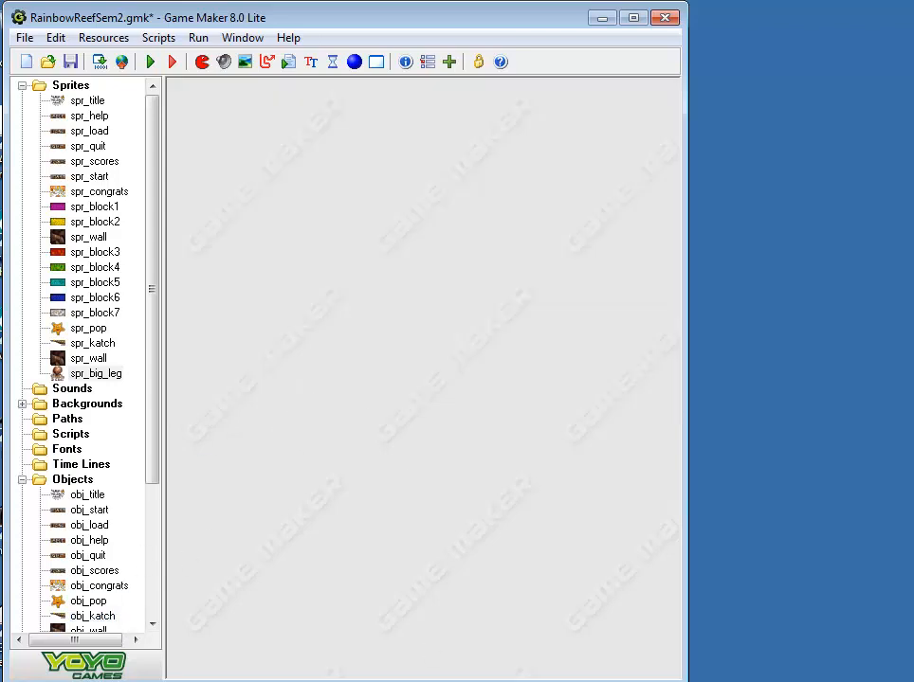
Create another sprite and name it spr_big_leg_small
right_click(74, 86)
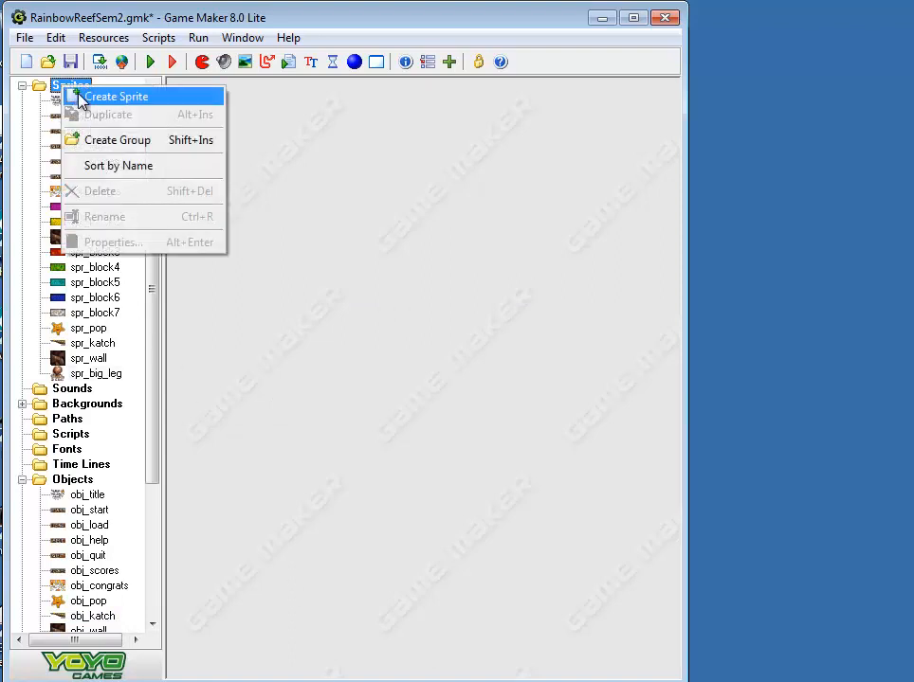
click(106, 97)
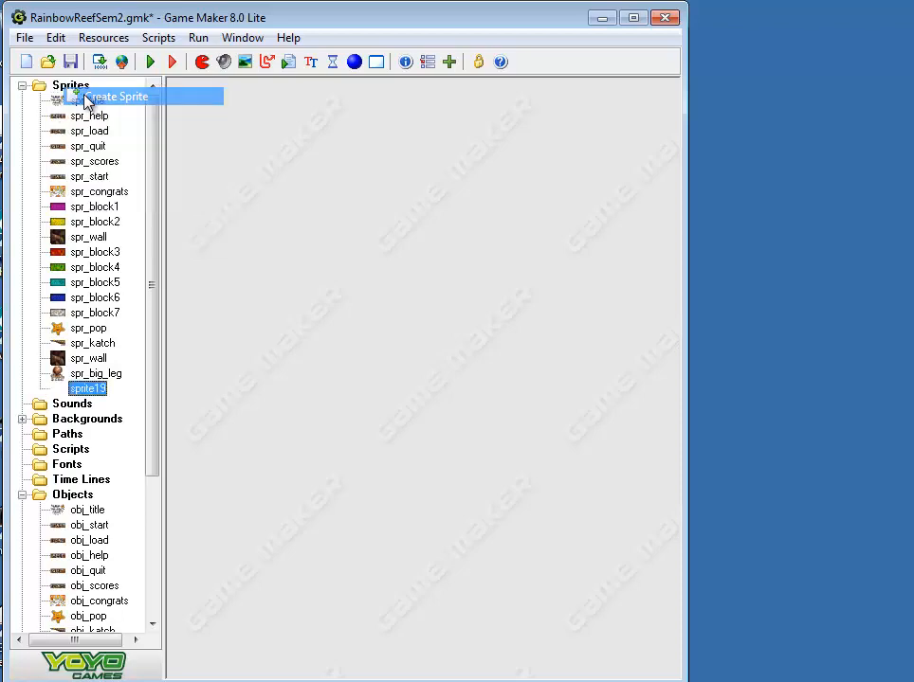
double_click(289, 154)
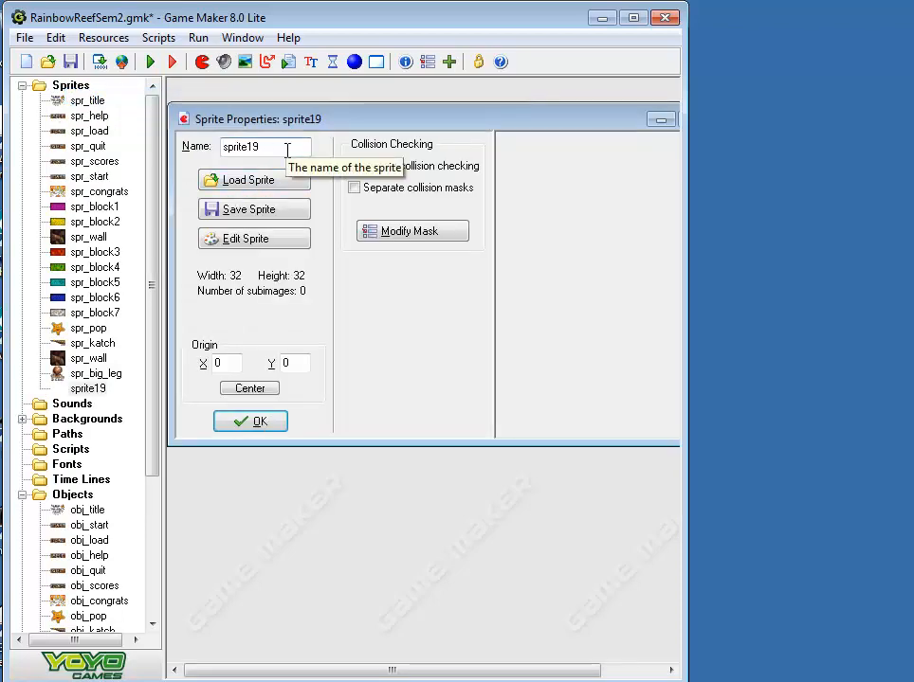
text(spri)
key(BackSpace)
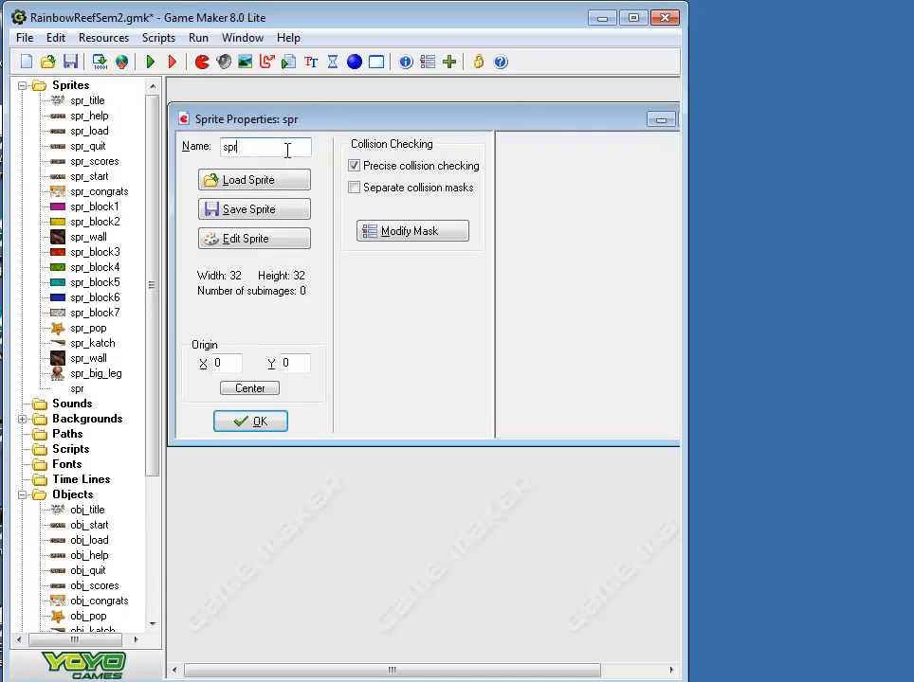
text(_big_leg_s)
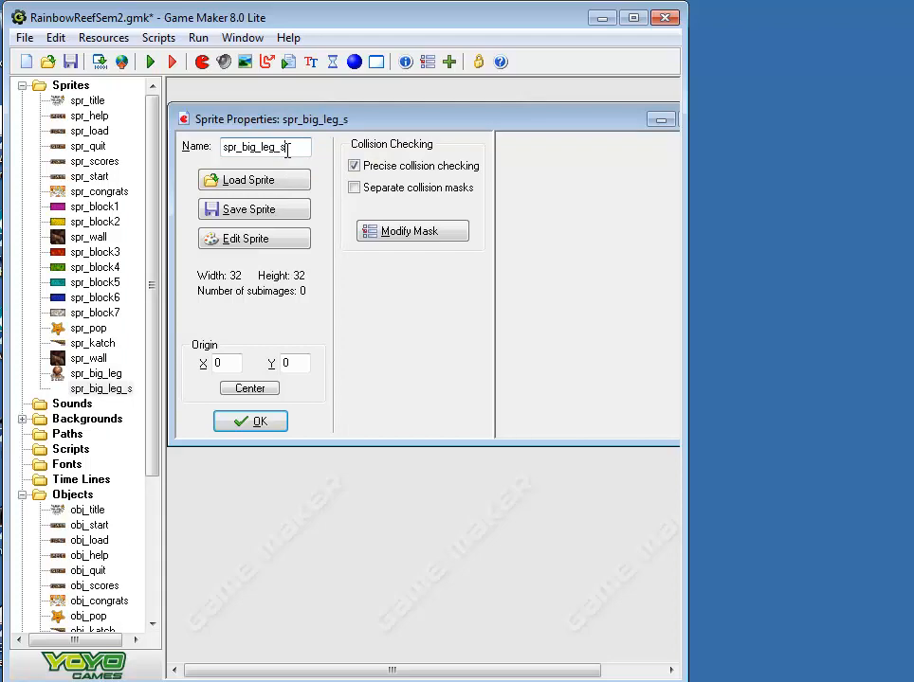
text(mall)
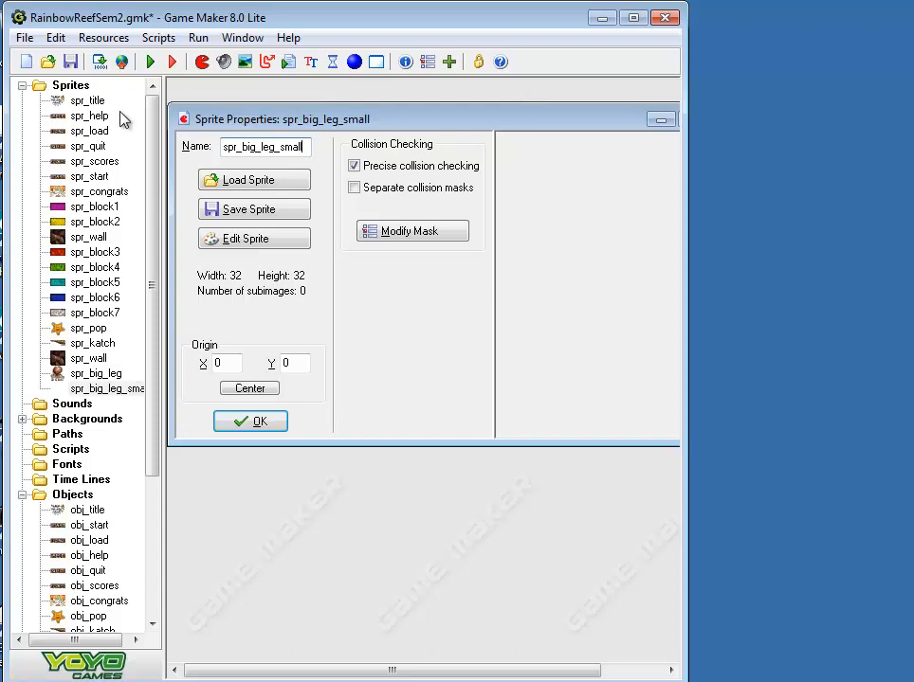
Load the Bigleg_small GIF into the spr_big_leg_small sprite and widen the program window
click(240, 184)
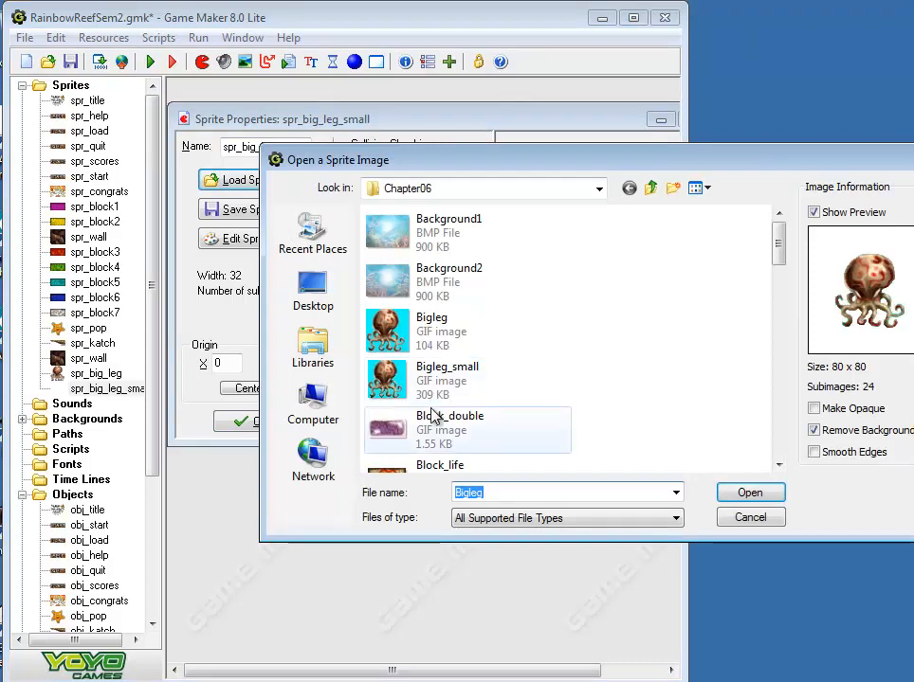
click(388, 394)
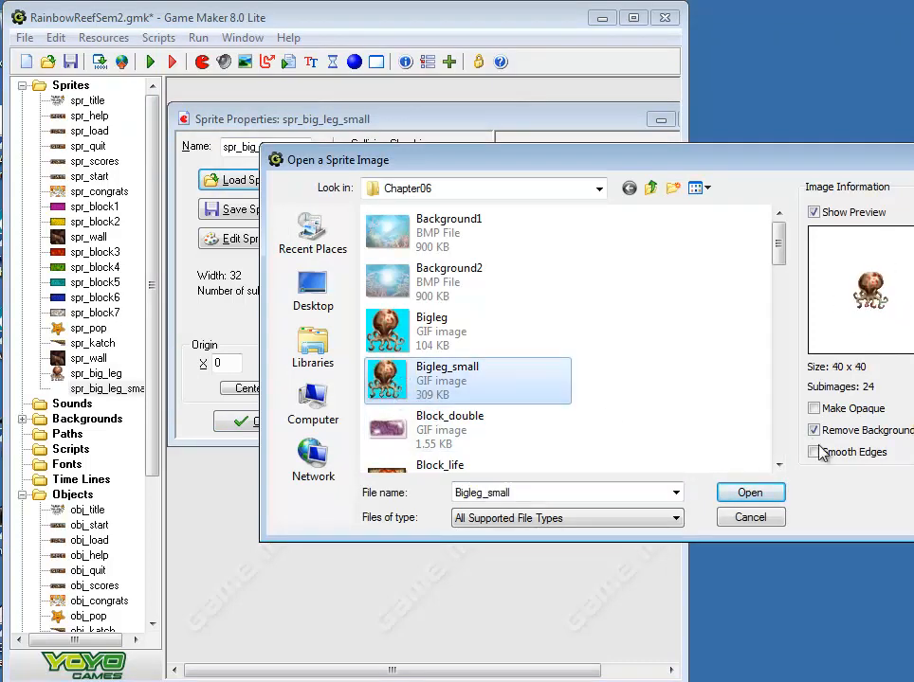
click(750, 492)
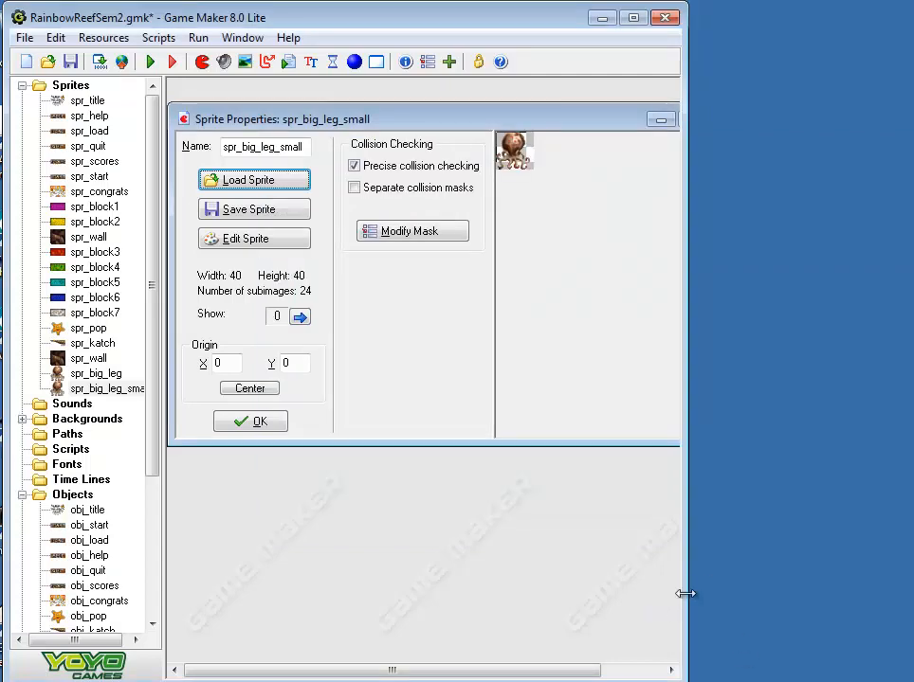
drag(684, 595, 913, 594)
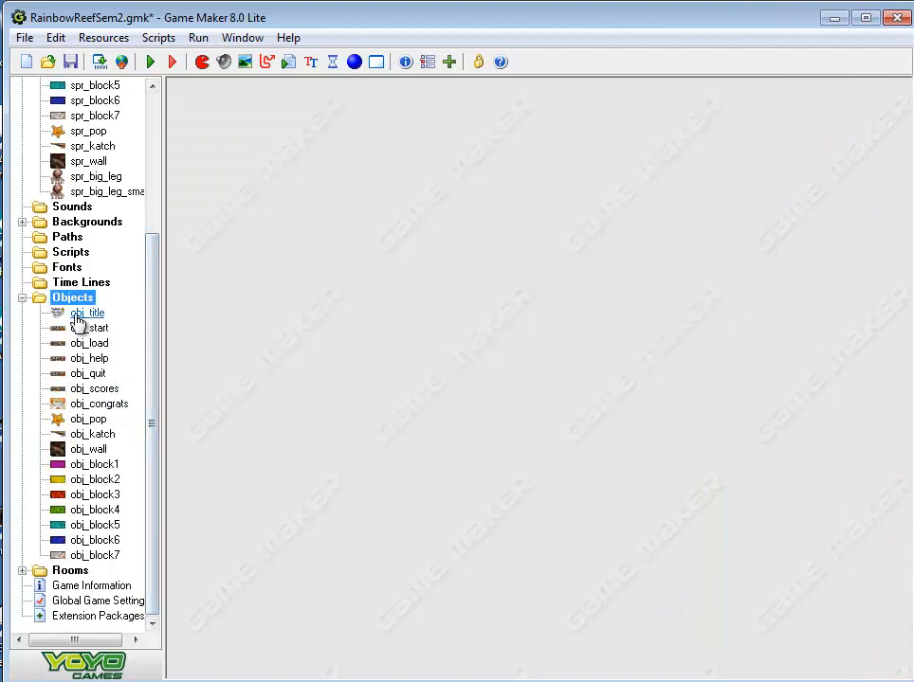
Create a new object and name it obj_big_leg
right_click(73, 300)
click(86, 313)
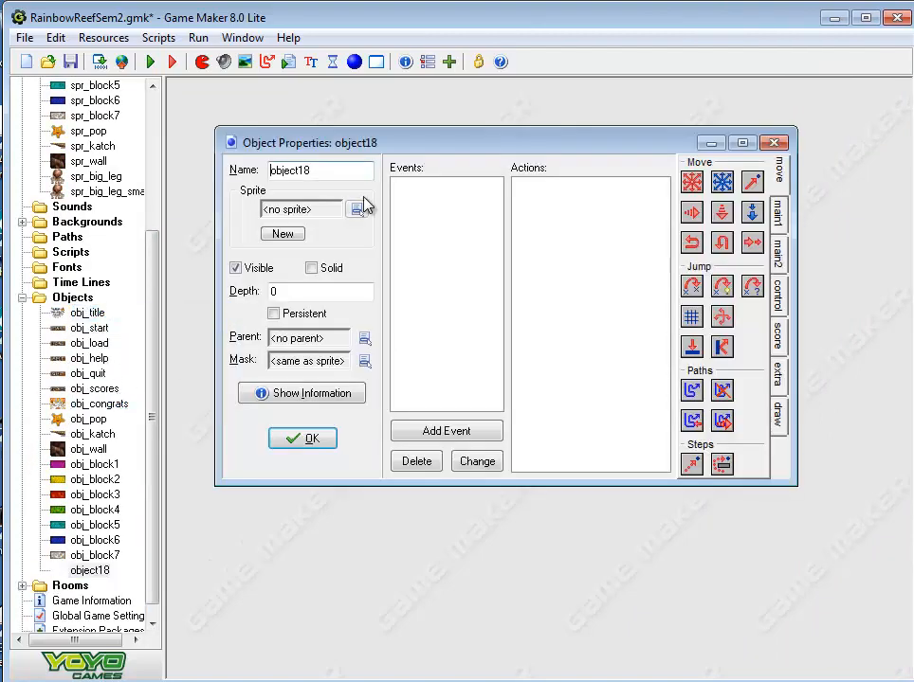
key(BackSpace)
key(BackSpace)
key(BackSpace)
key(BackSpace)
key(BackSpace)
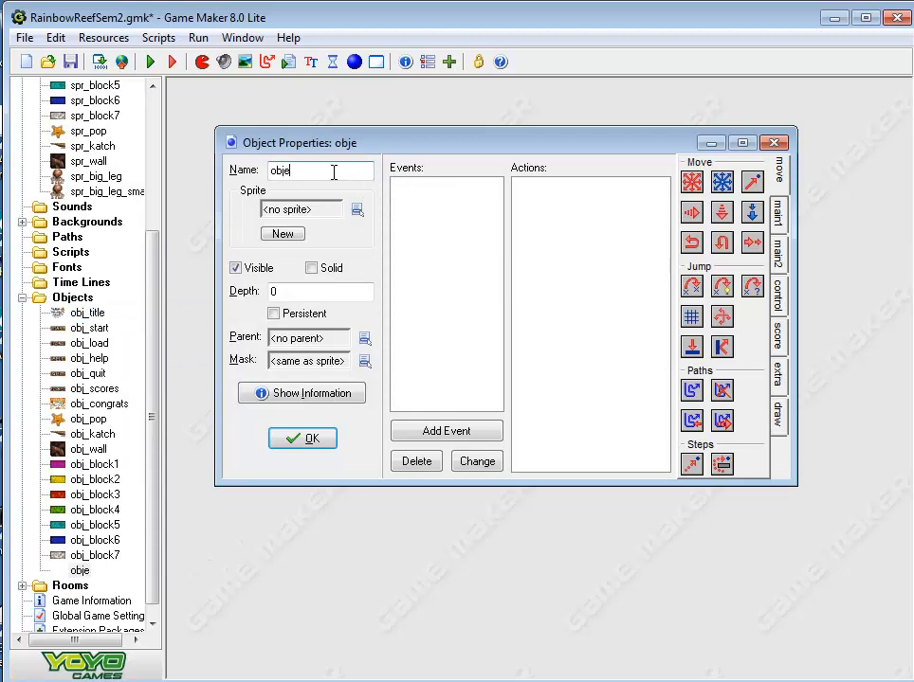
text(_big_l)
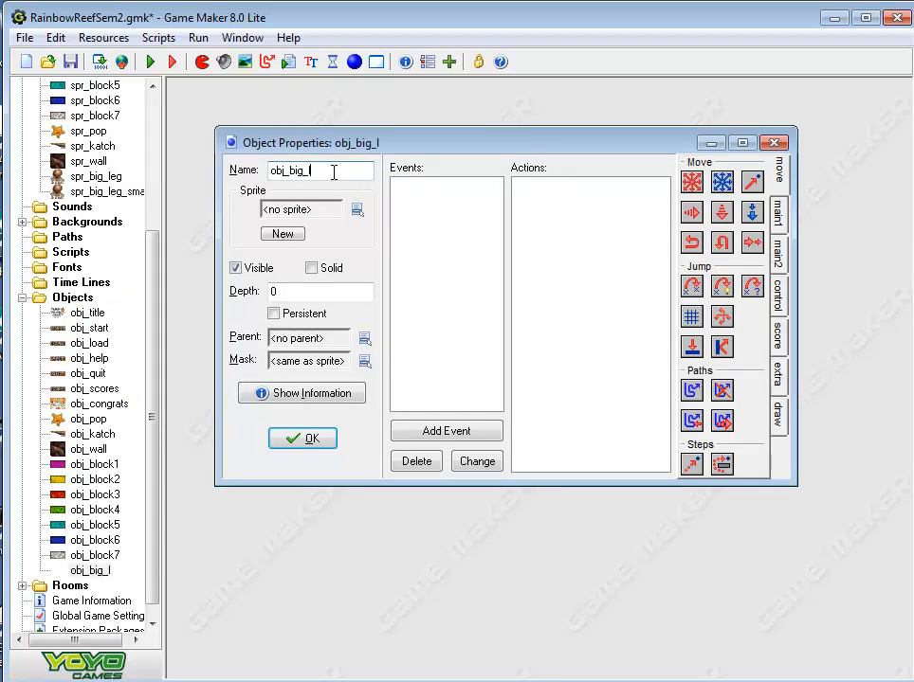
text(eg)
Assign the spr_big_leg sprite to obj_big_leg and accept the object properties
click(357, 210)
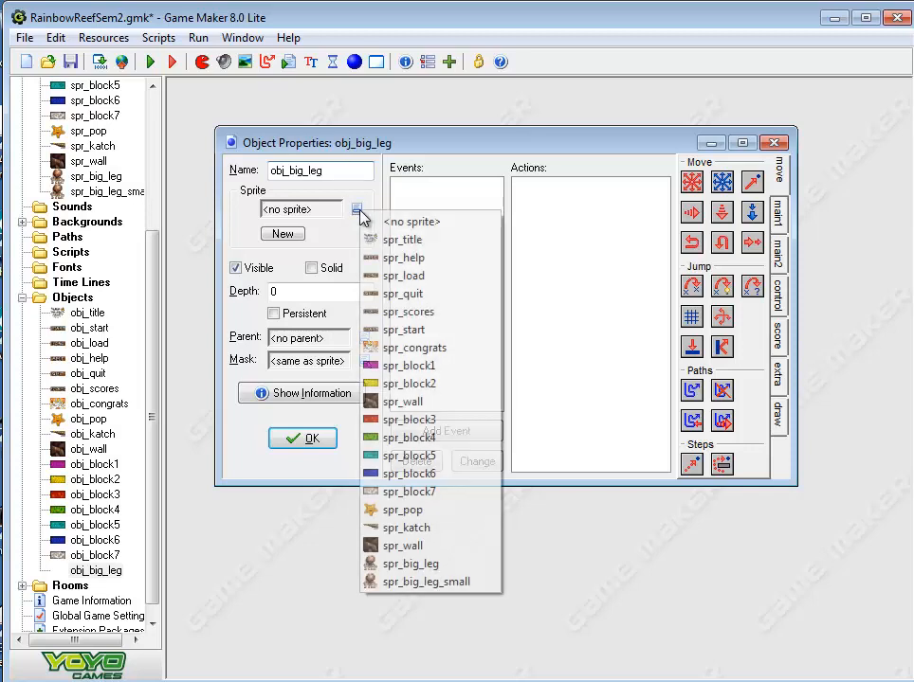
click(398, 570)
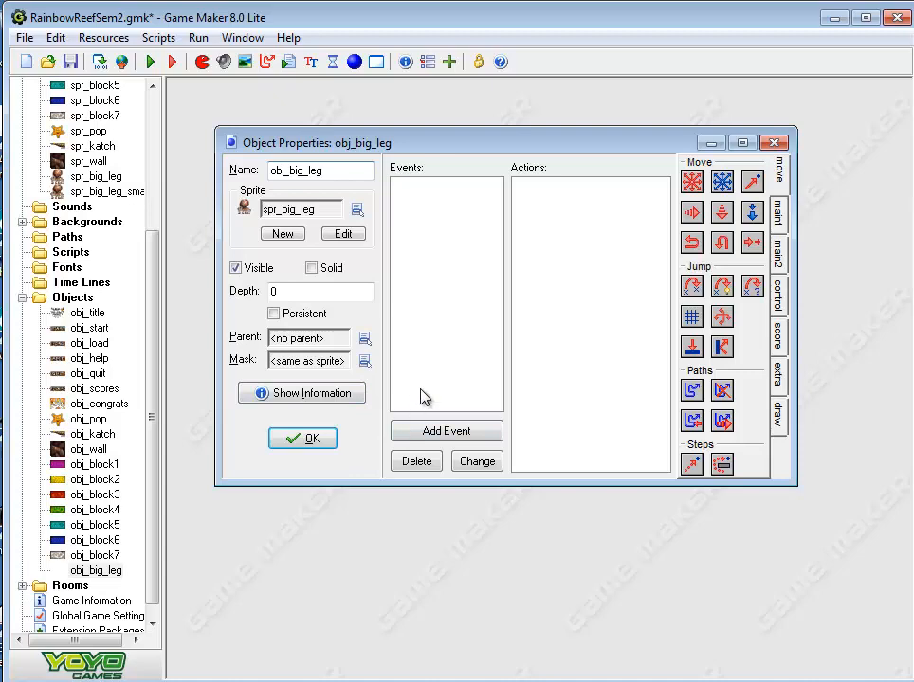
click(318, 444)
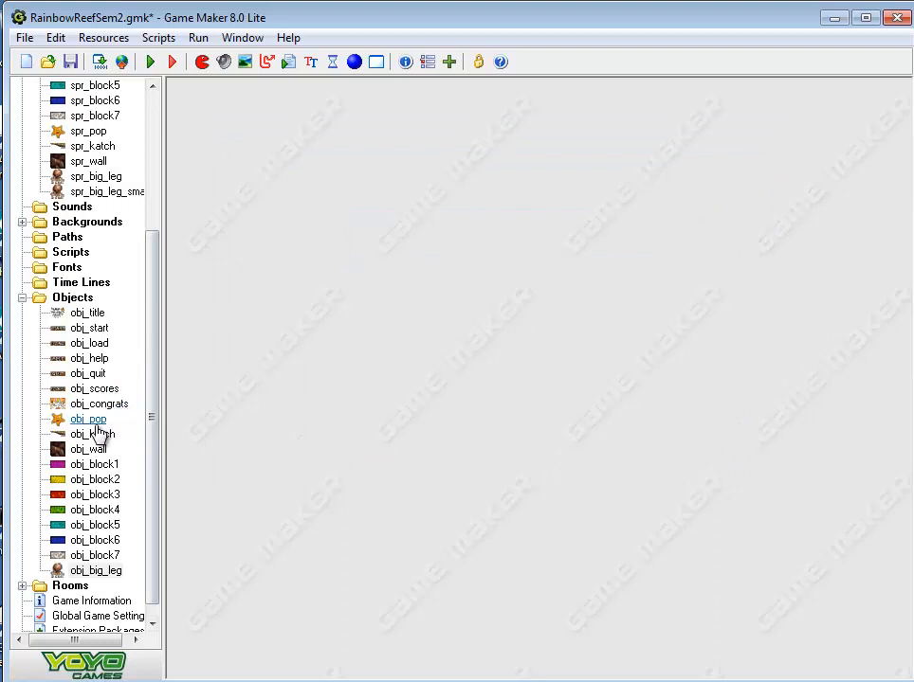
Open obj_pop and add a collision event with obj_big_leg
click(95, 421)
double_click(98, 427)
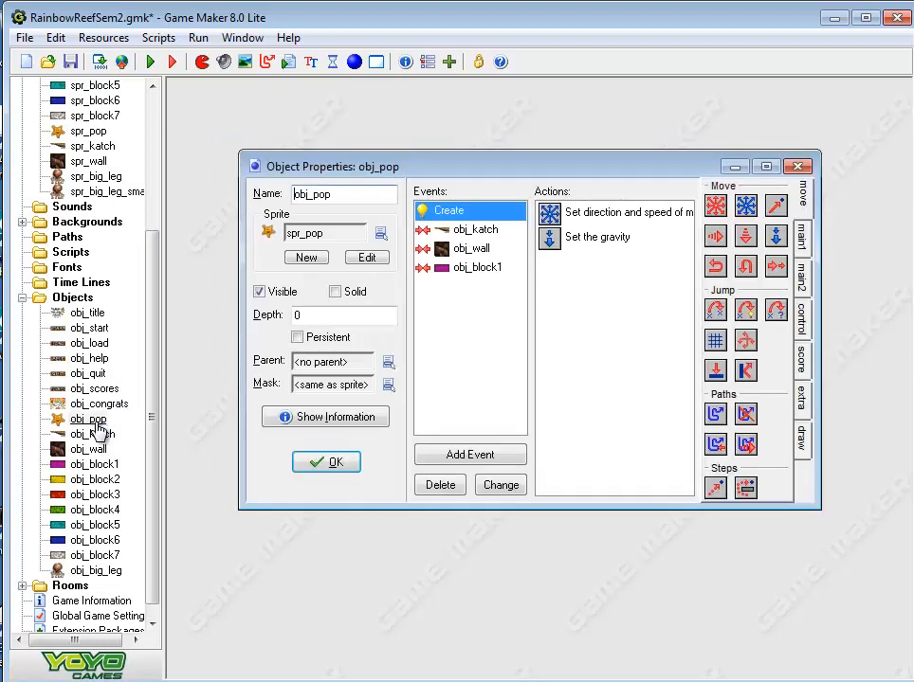
click(468, 461)
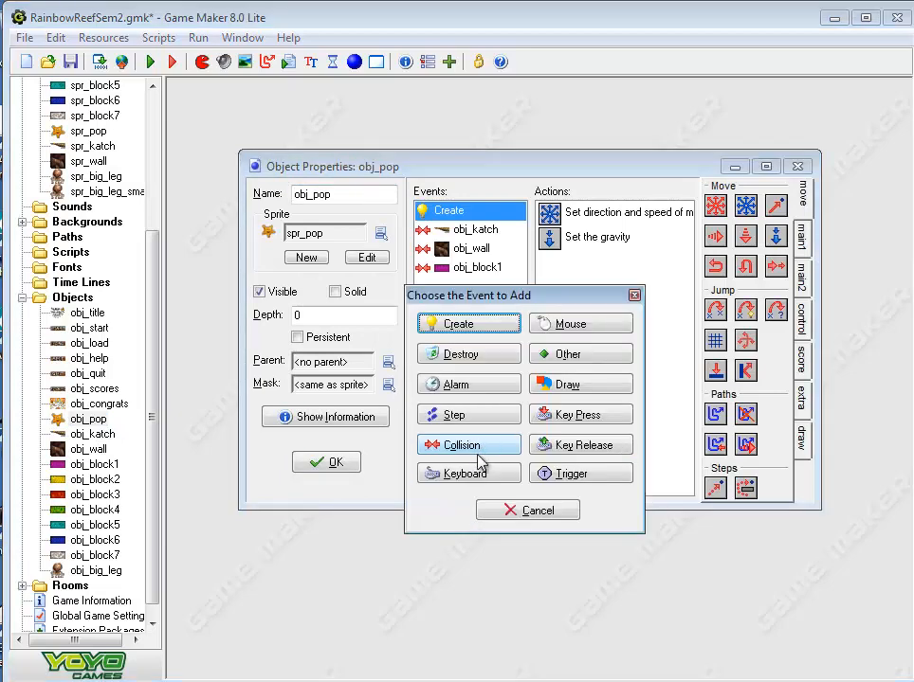
click(464, 445)
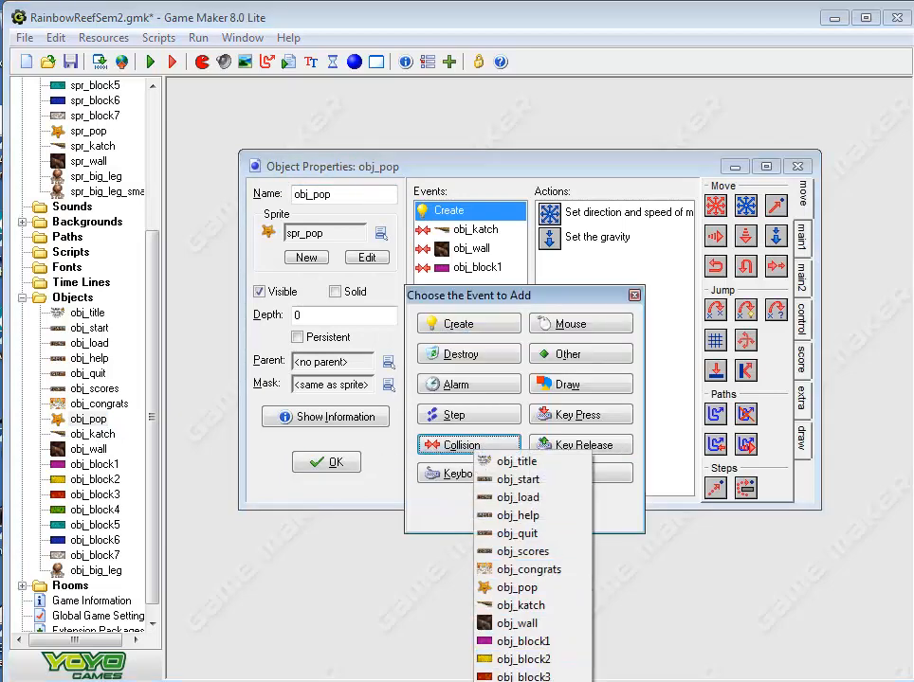
click(554, 681)
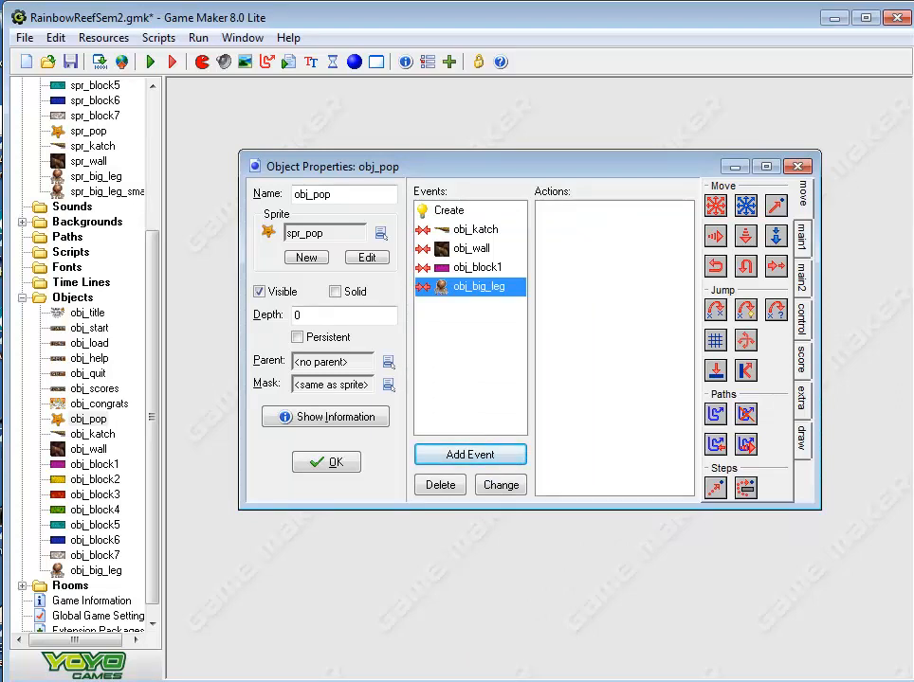
Add a Destroy Instance action applied to Other in obj_pop's obj_big_leg collision event, and accept the object properties
click(801, 234)
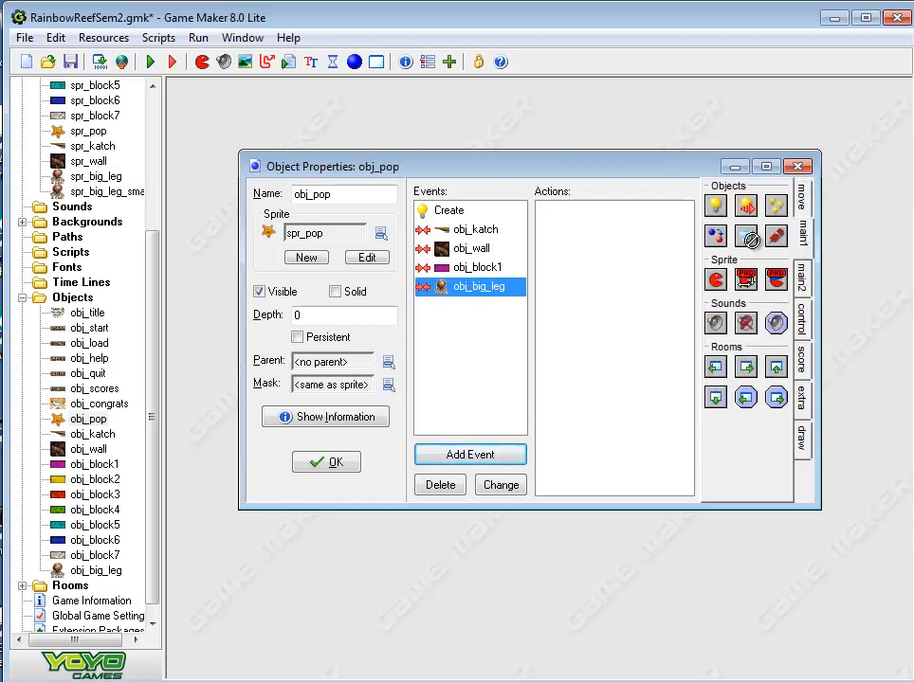
drag(555, 238, 556, 240)
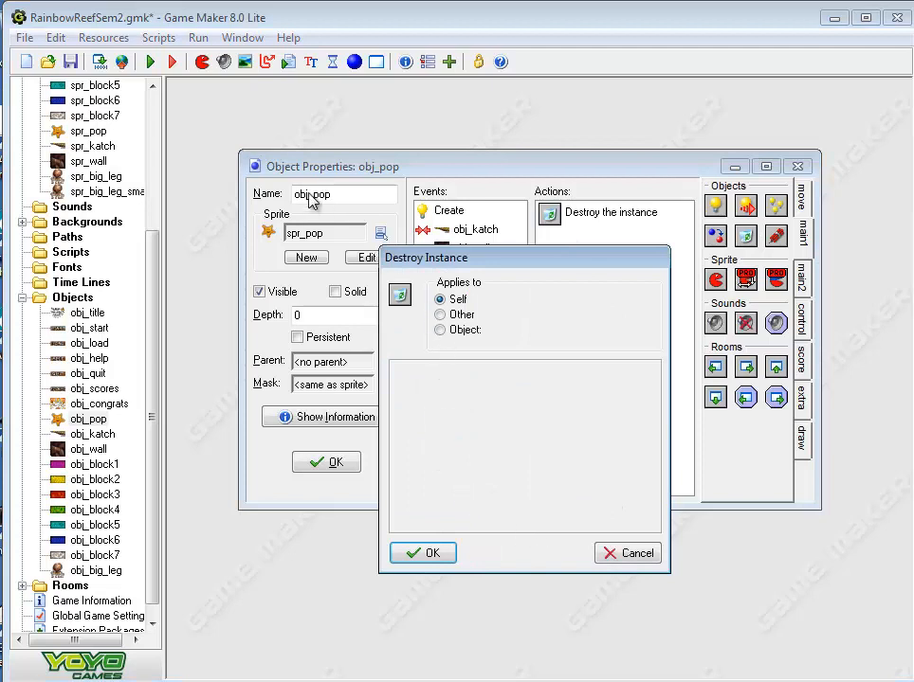
click(441, 316)
click(432, 558)
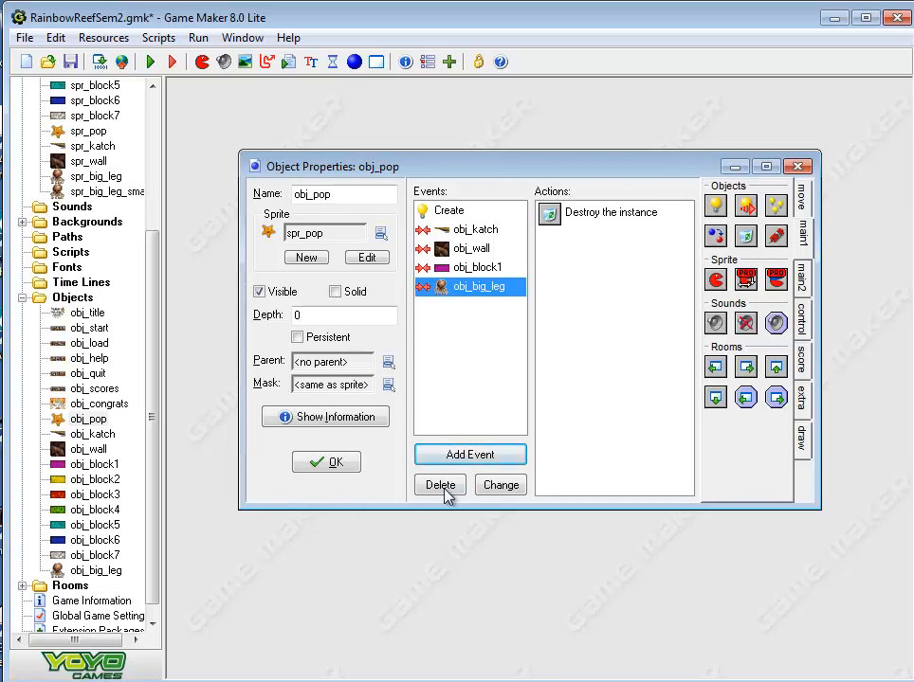
click(353, 466)
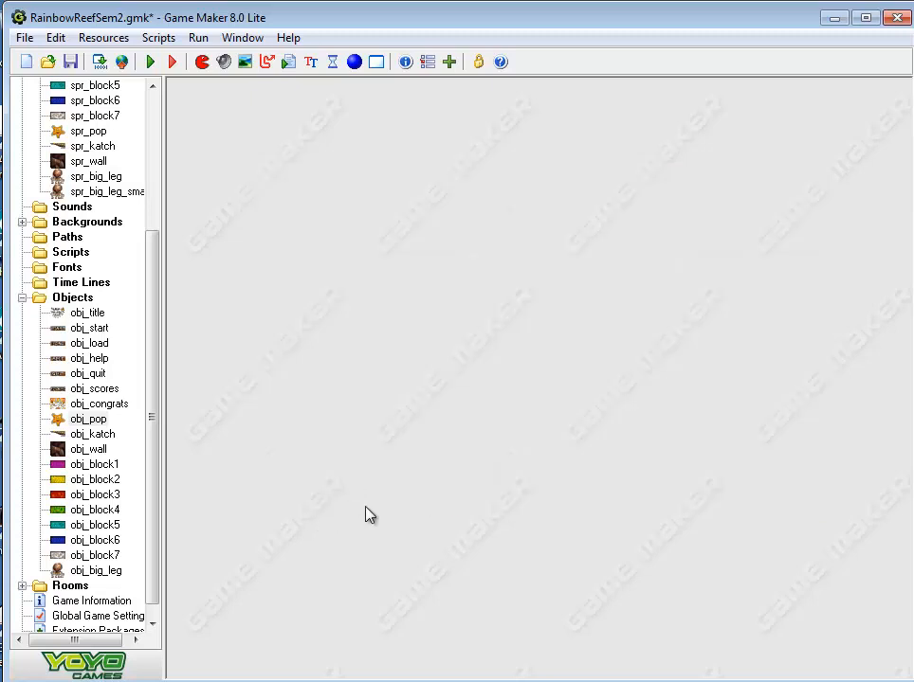
Create a new object and name it obj_controller
click(69, 302)
right_click(69, 304)
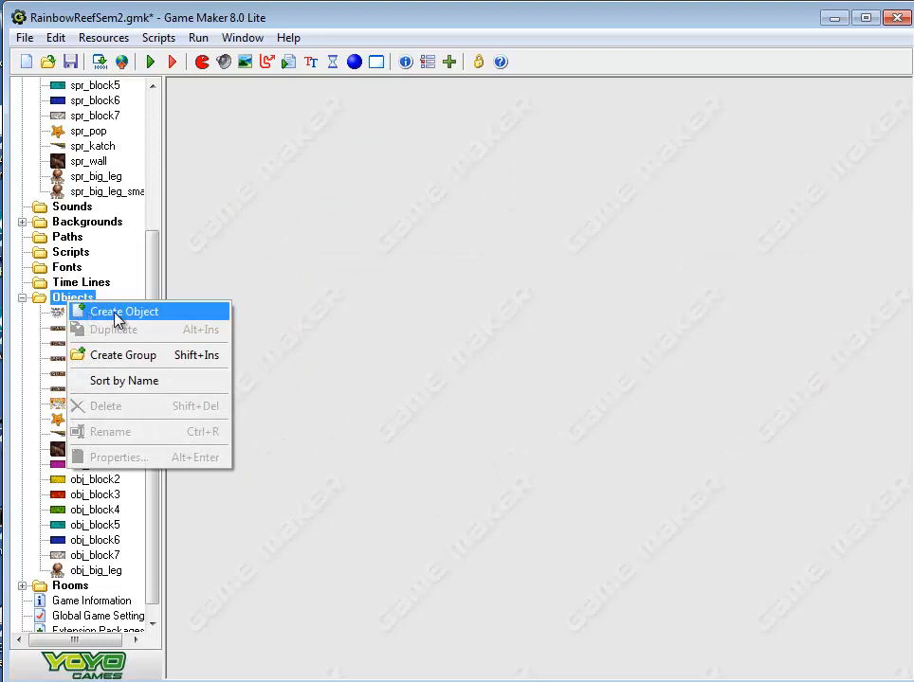
click(120, 314)
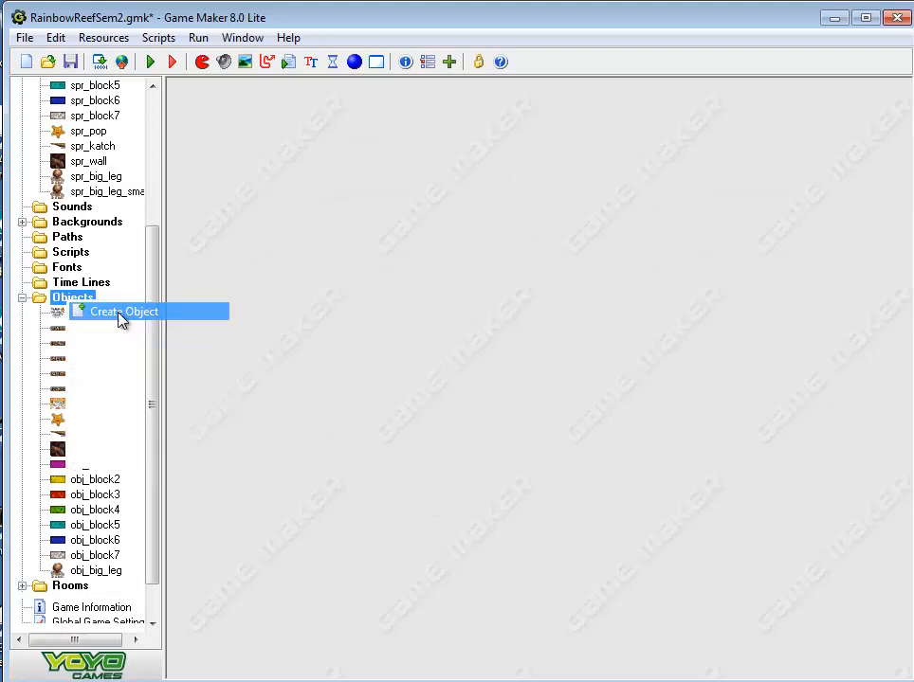
click(369, 215)
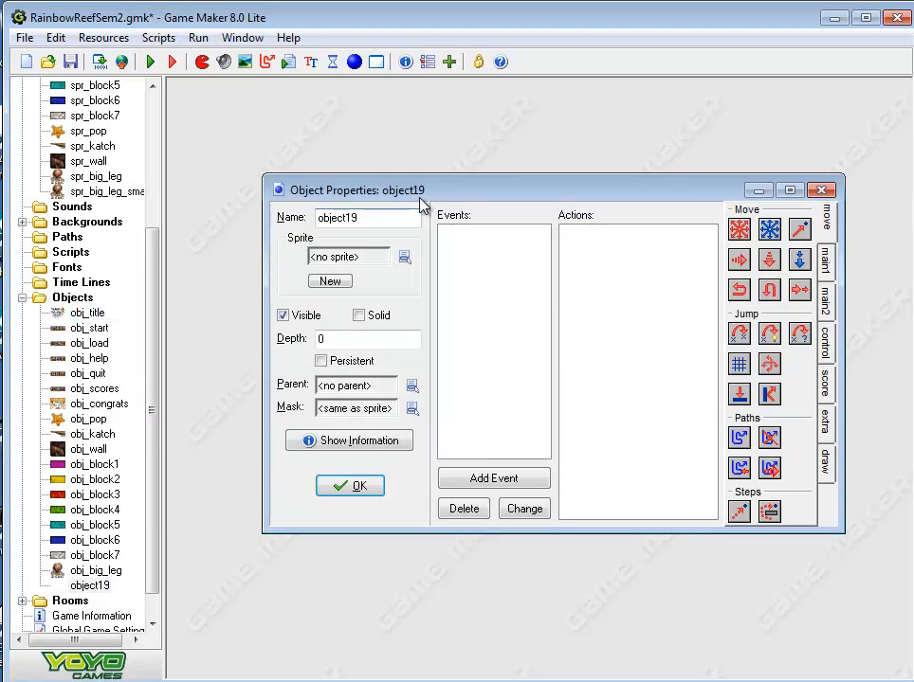
key(BackSpace)
key(BackSpace)
key(BackSpace)
key(BackSpace)
key(BackSpace)
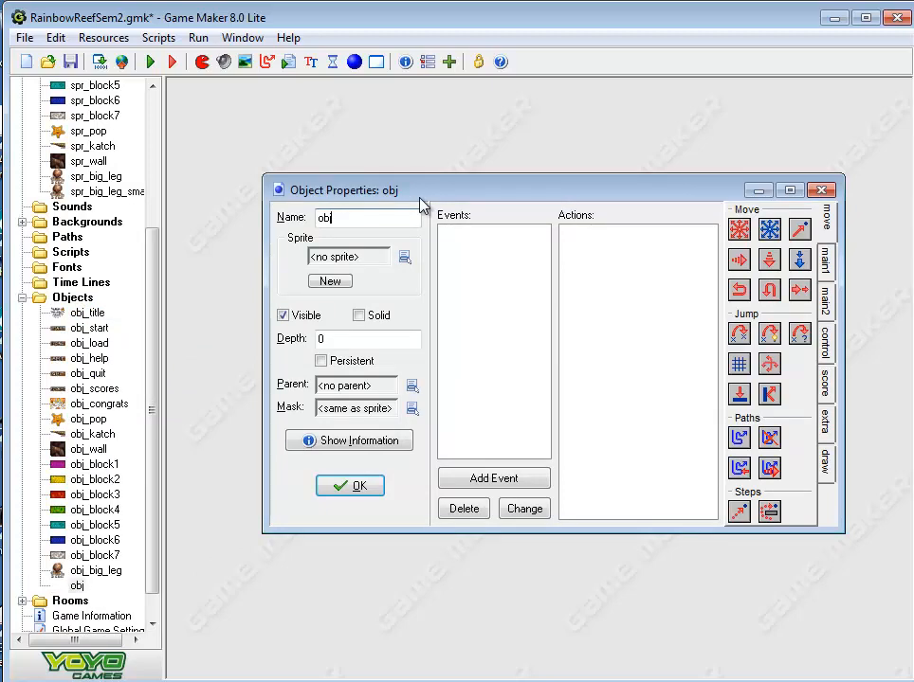
key(BackSpace)
text(j_controller)
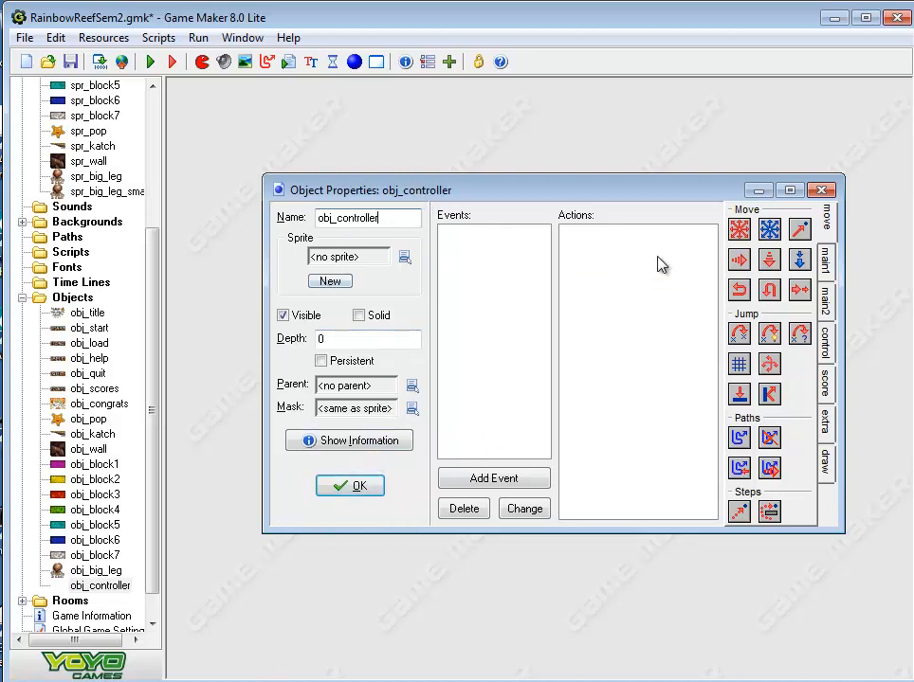
Add a Step event to obj_controller
click(519, 484)
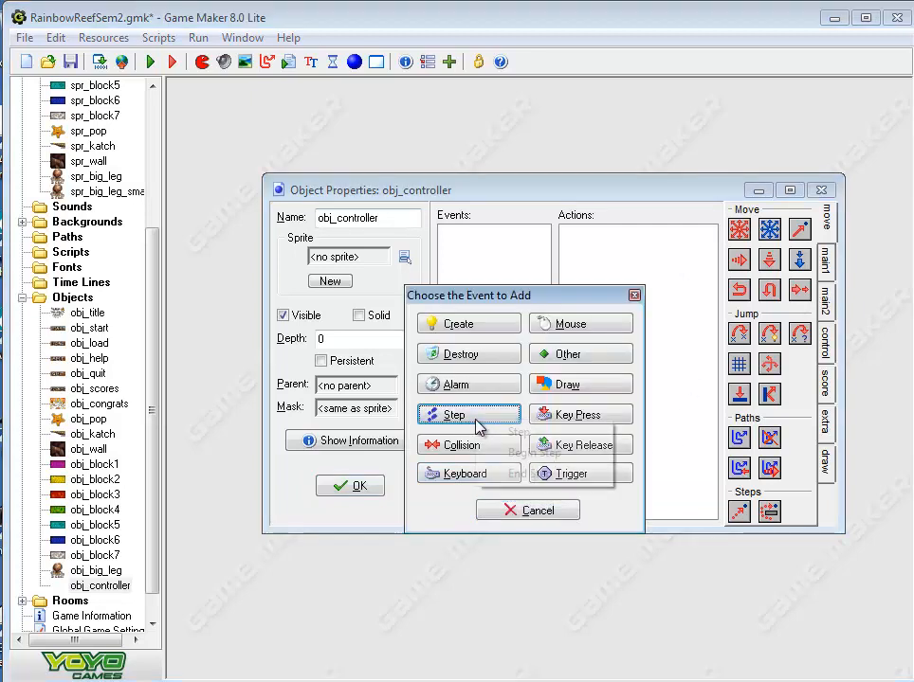
click(476, 422)
click(512, 433)
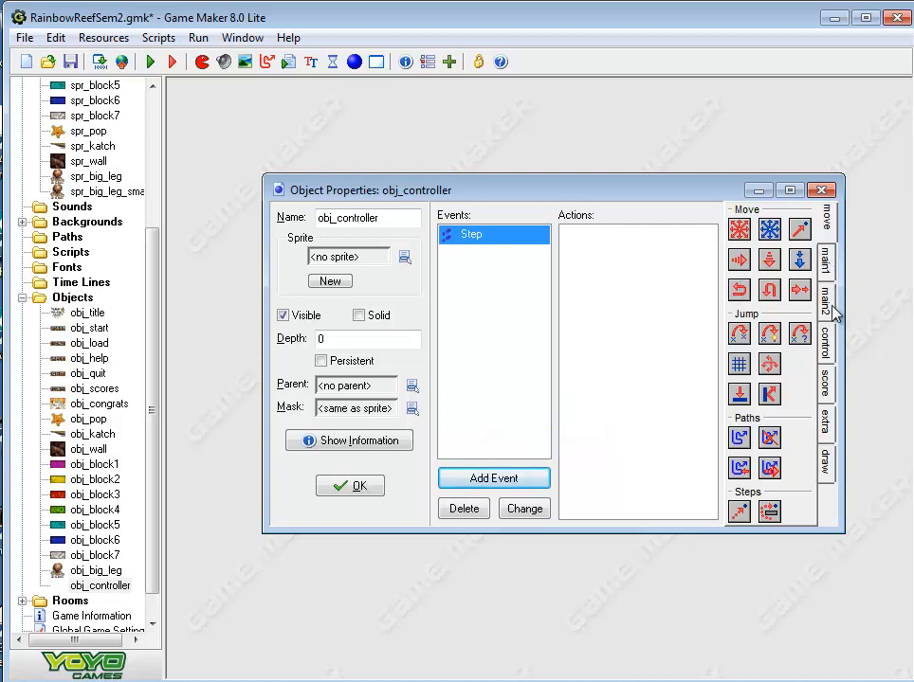
Add a Test Instance Count action to the Step event, checking whether the number of obj_big_leg instances is equal to 0
click(830, 351)
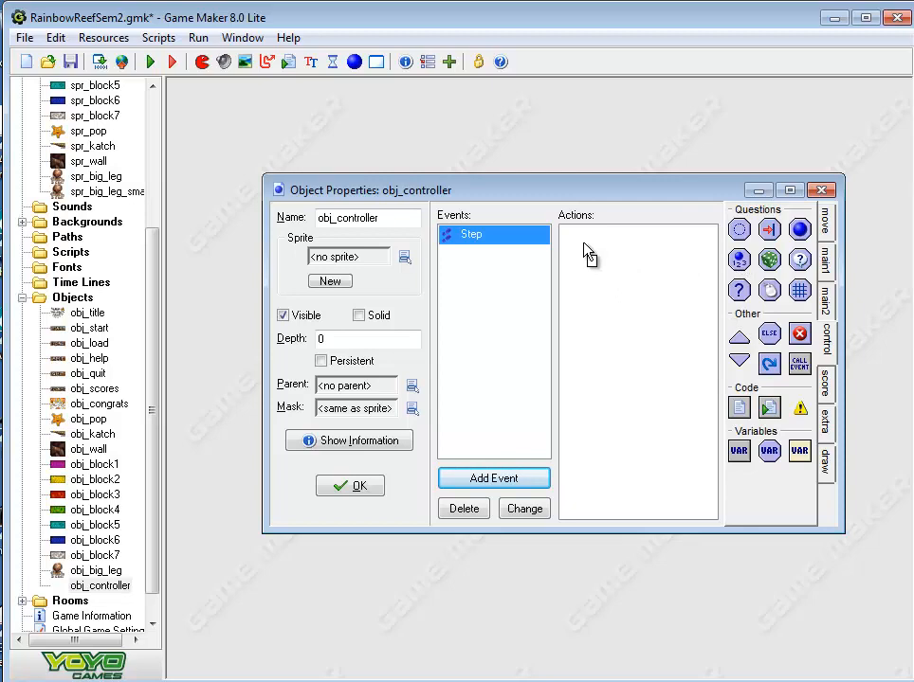
drag(584, 254, 585, 254)
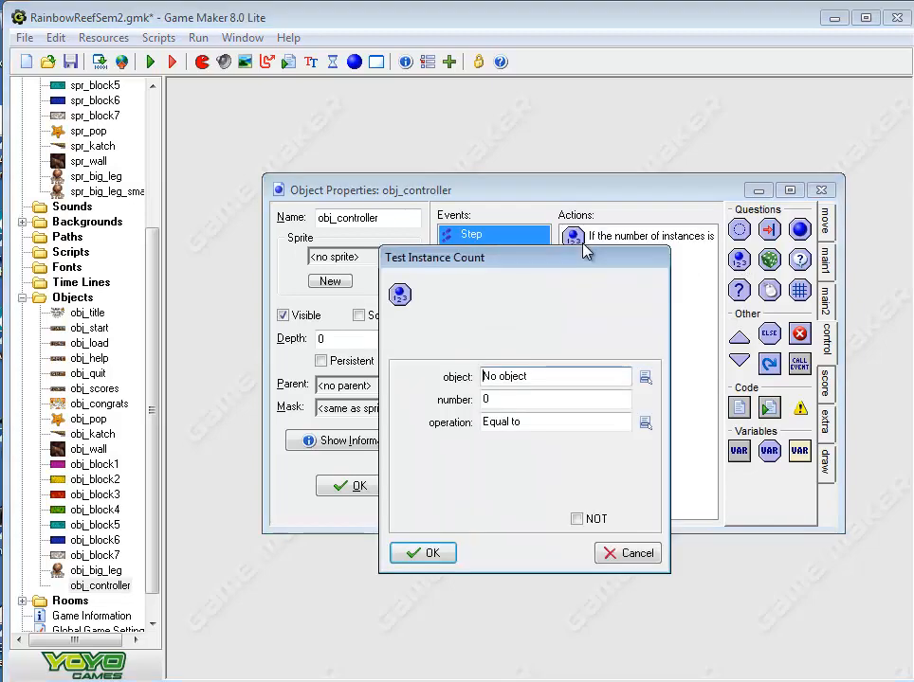
click(644, 377)
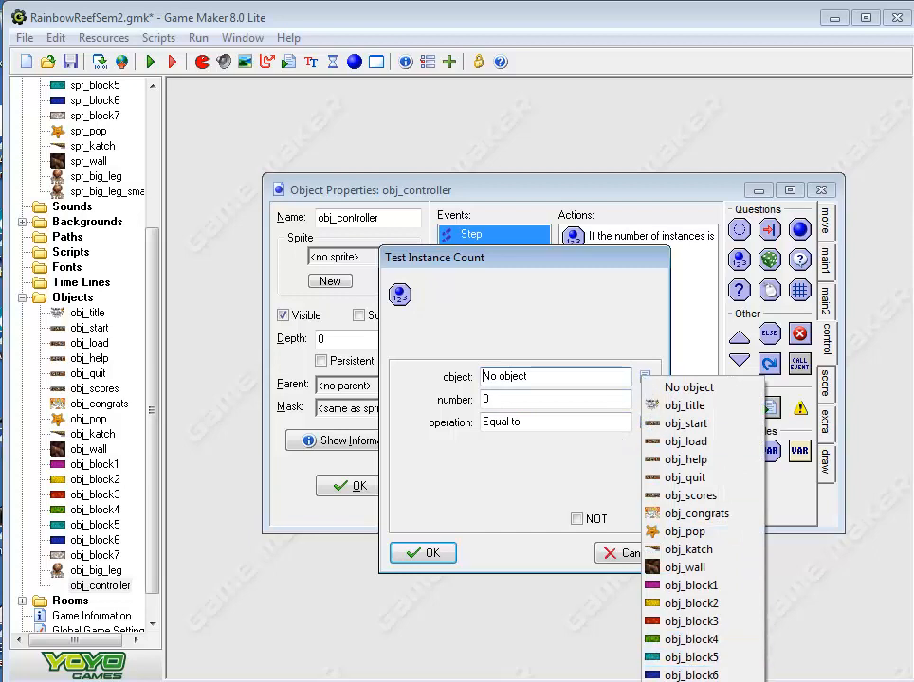
click(689, 681)
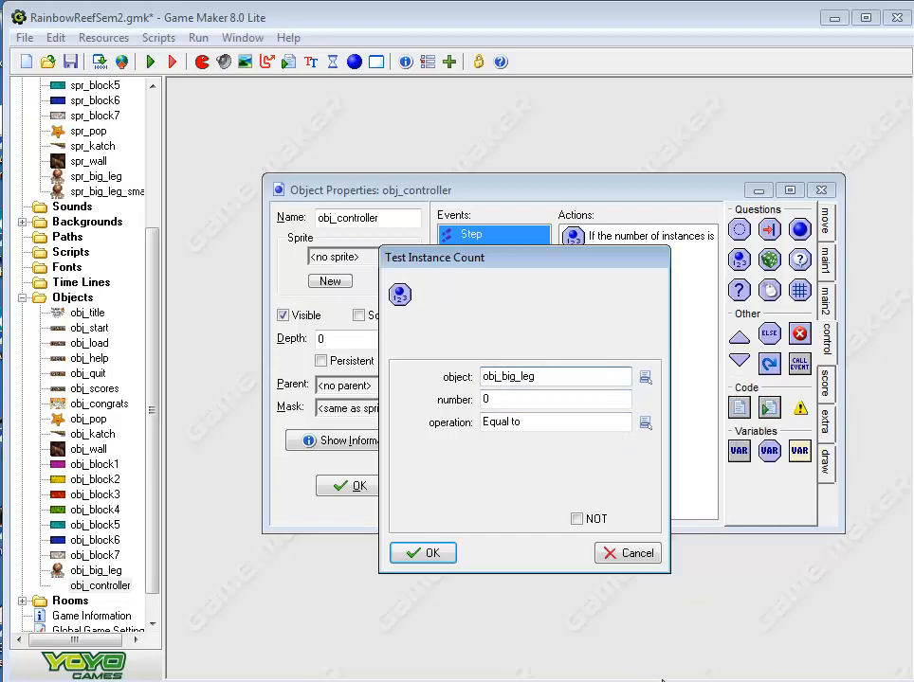
click(425, 554)
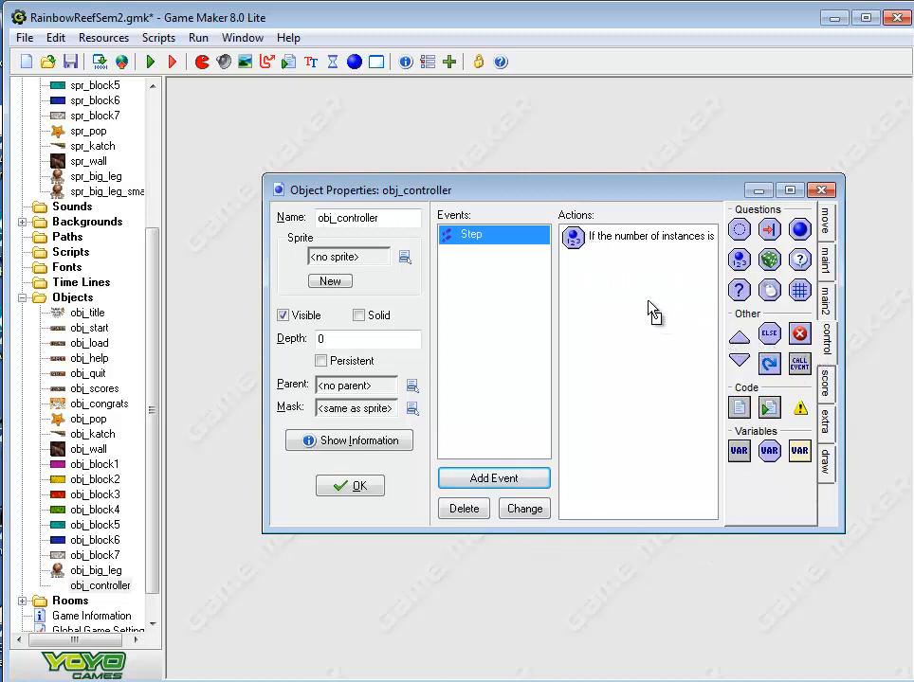
Start a block below the instance count test and add a Sleep action of 1000 milliseconds with redraw set to true
drag(738, 338, 586, 271)
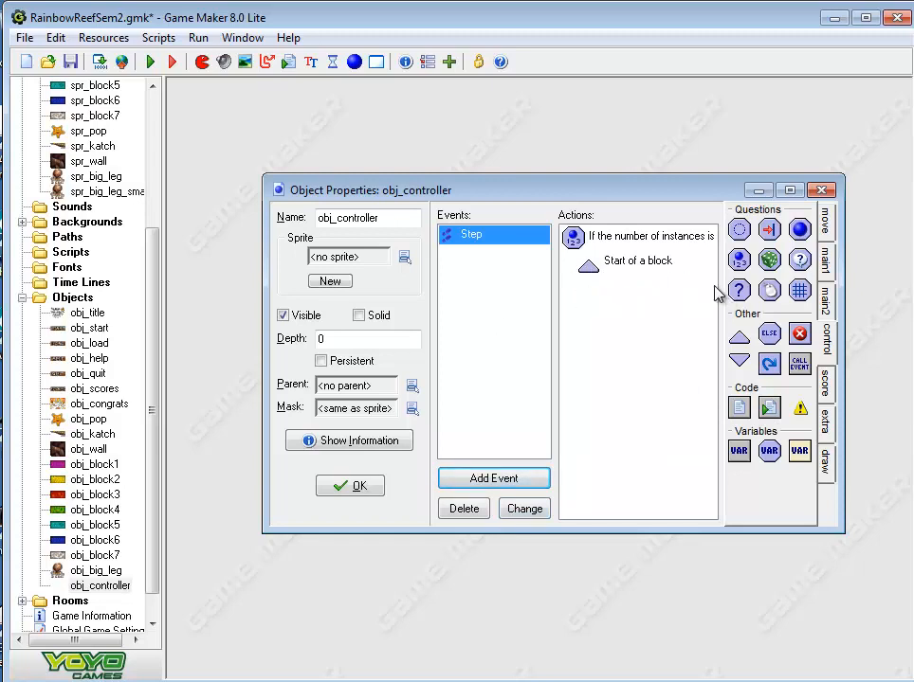
click(828, 237)
click(826, 257)
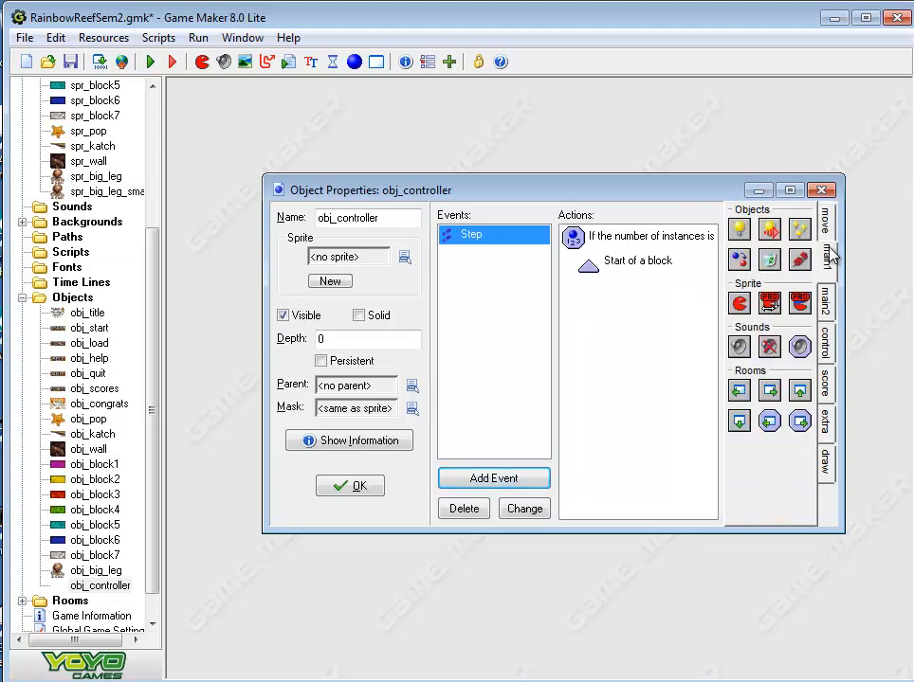
click(825, 302)
drag(770, 235, 602, 289)
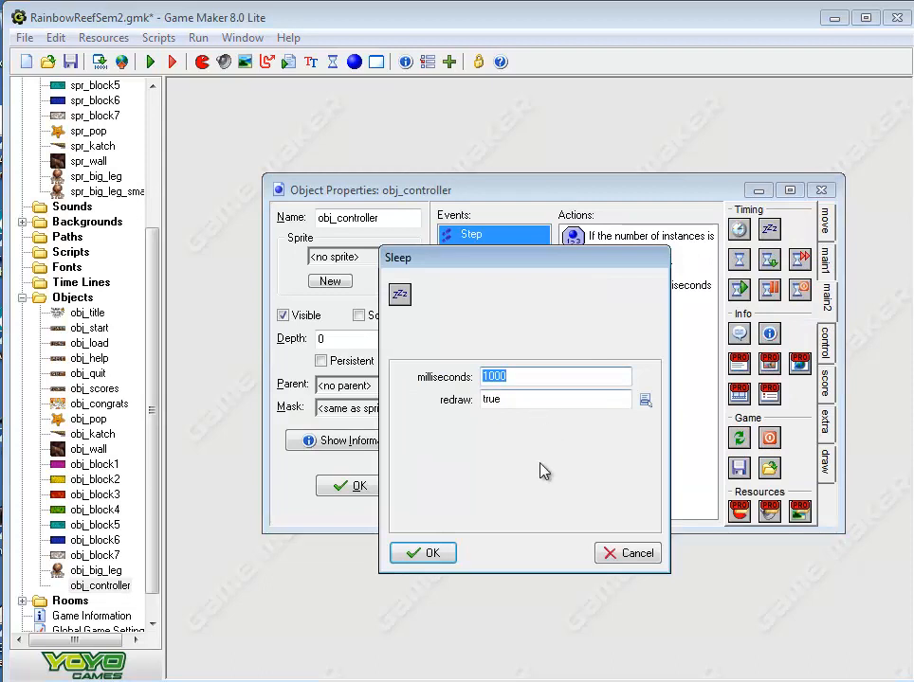
click(451, 555)
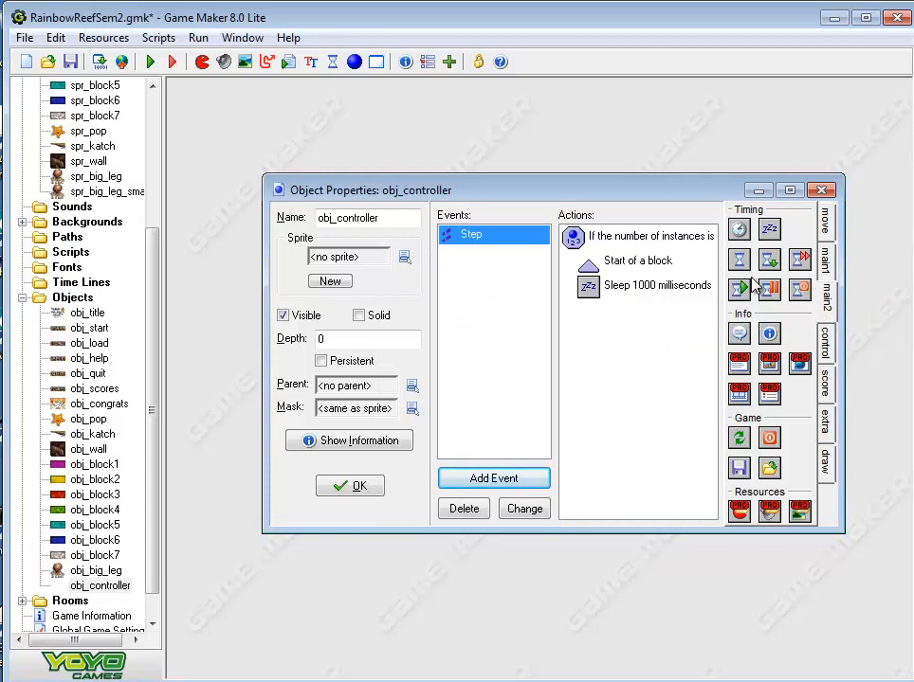
Add a Next Room action below the Sleep action, using the Interlaced from left transition
click(824, 339)
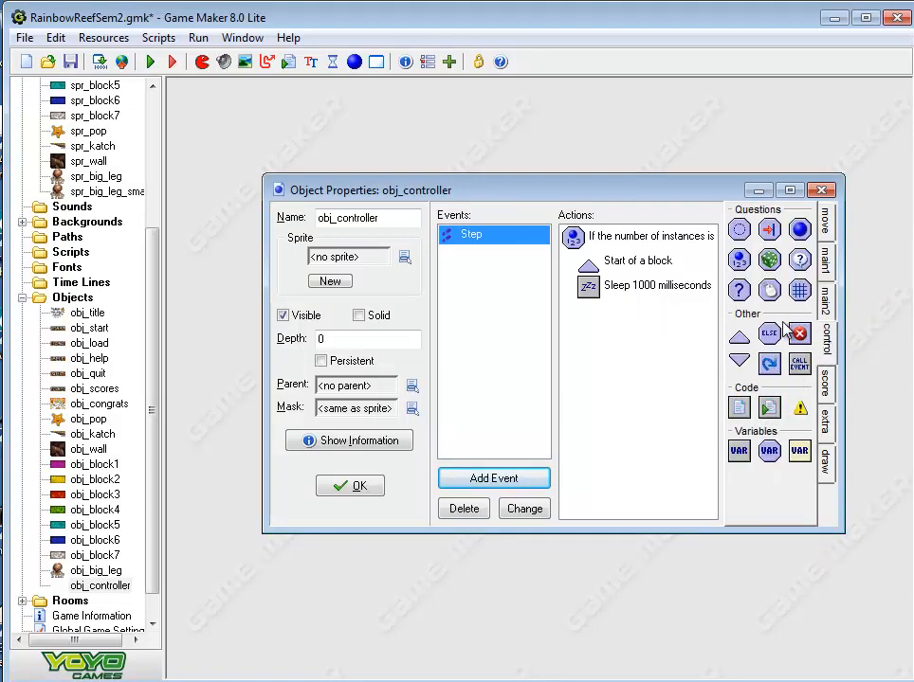
click(824, 261)
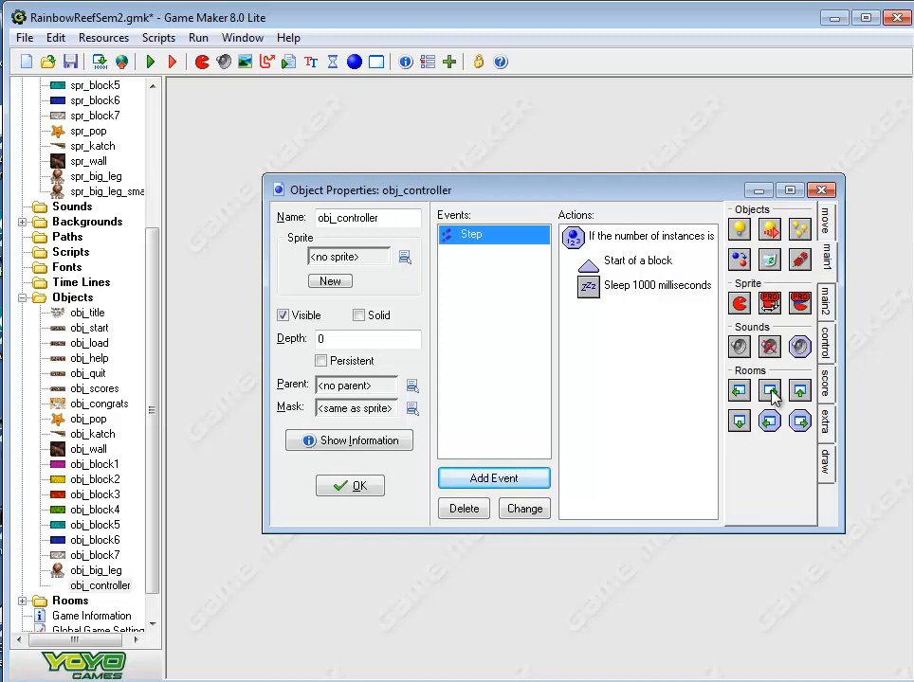
drag(773, 396, 559, 357)
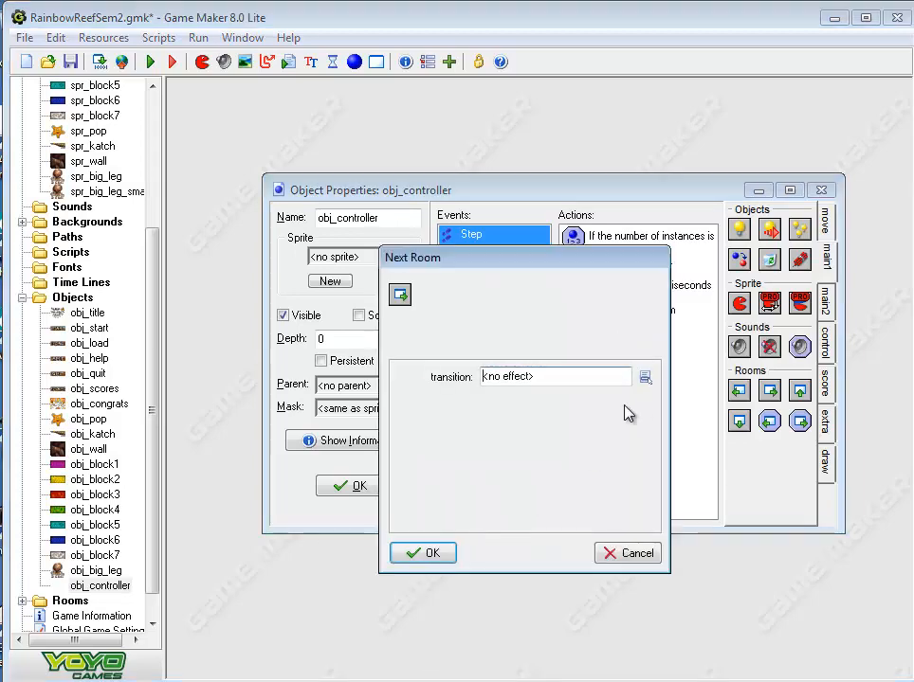
click(644, 377)
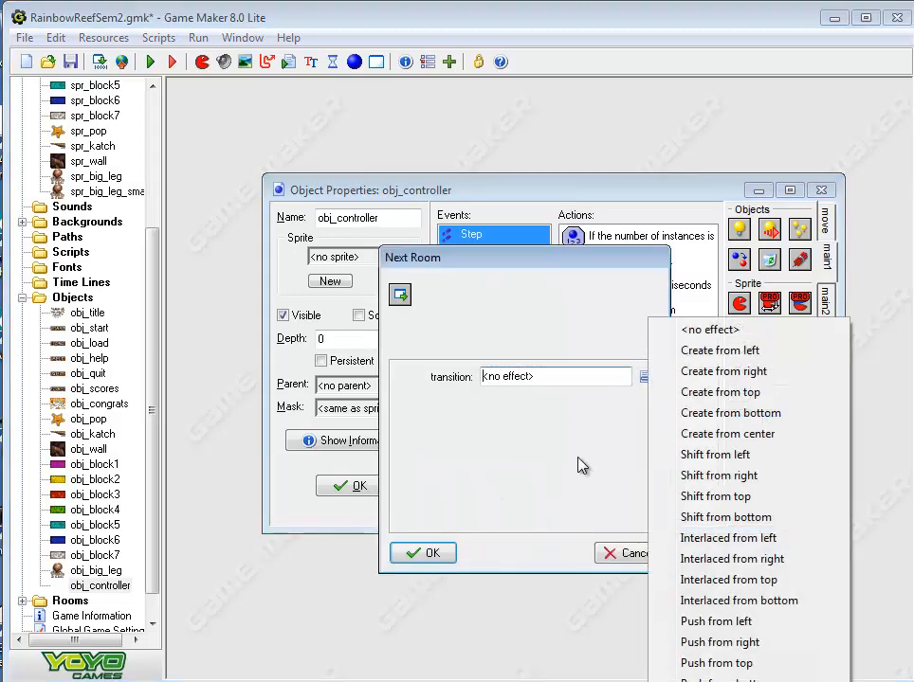
click(691, 538)
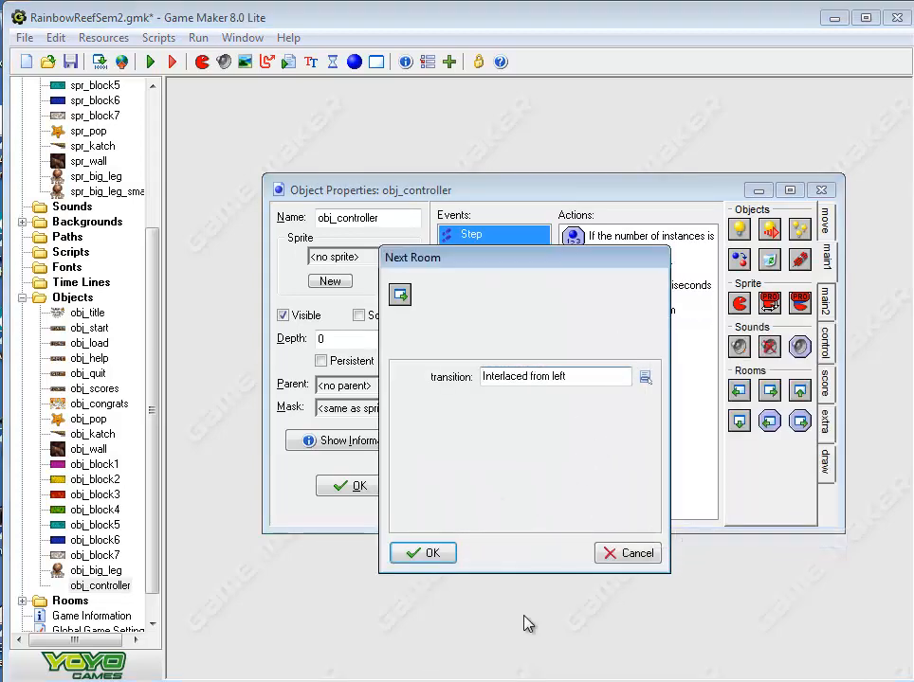
click(429, 553)
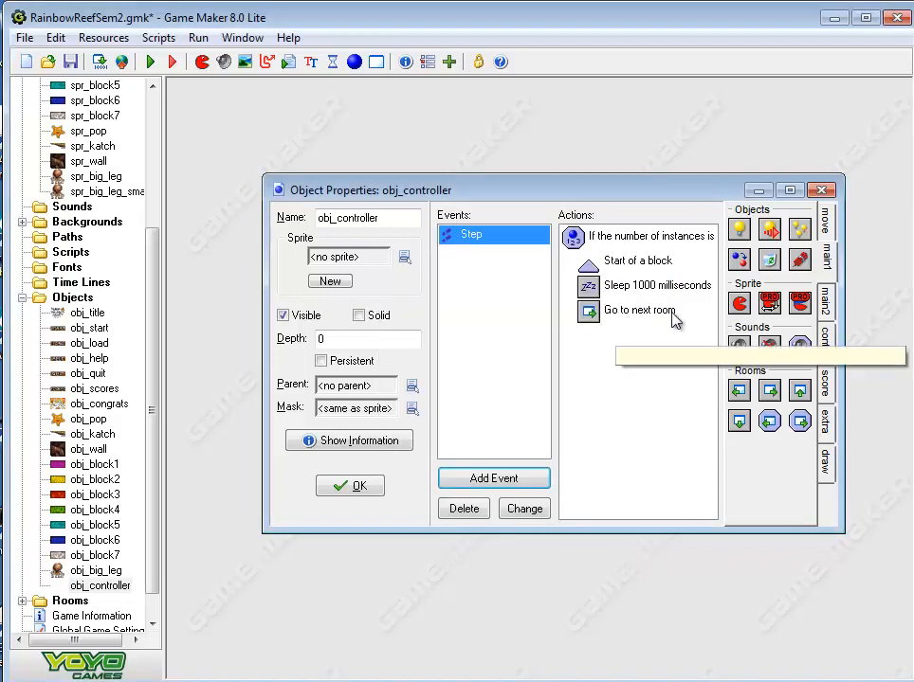
Close the action block with an End Block action and accept obj_controller's properties
click(832, 347)
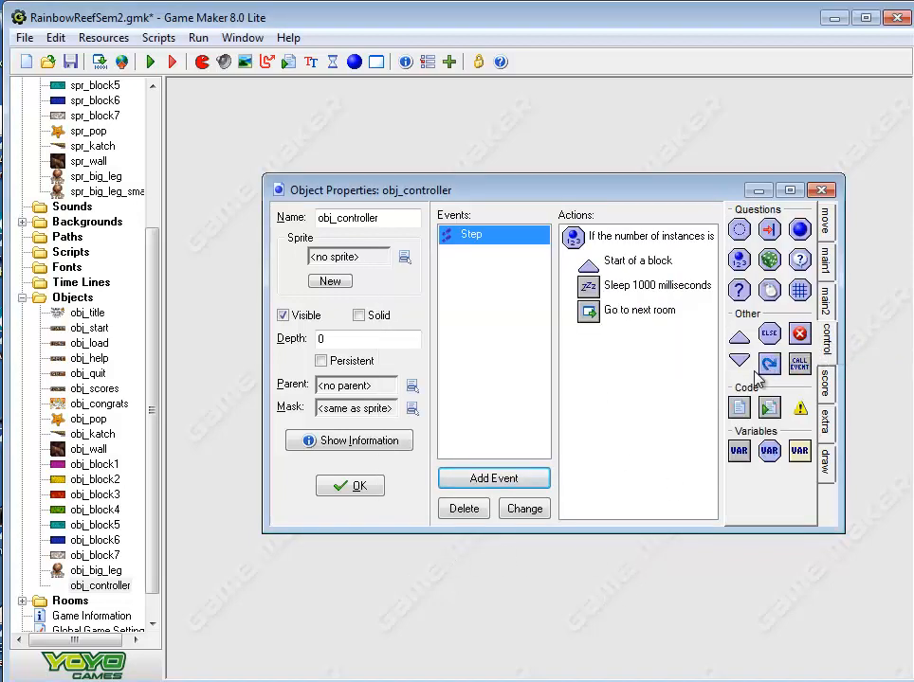
drag(588, 345, 553, 334)
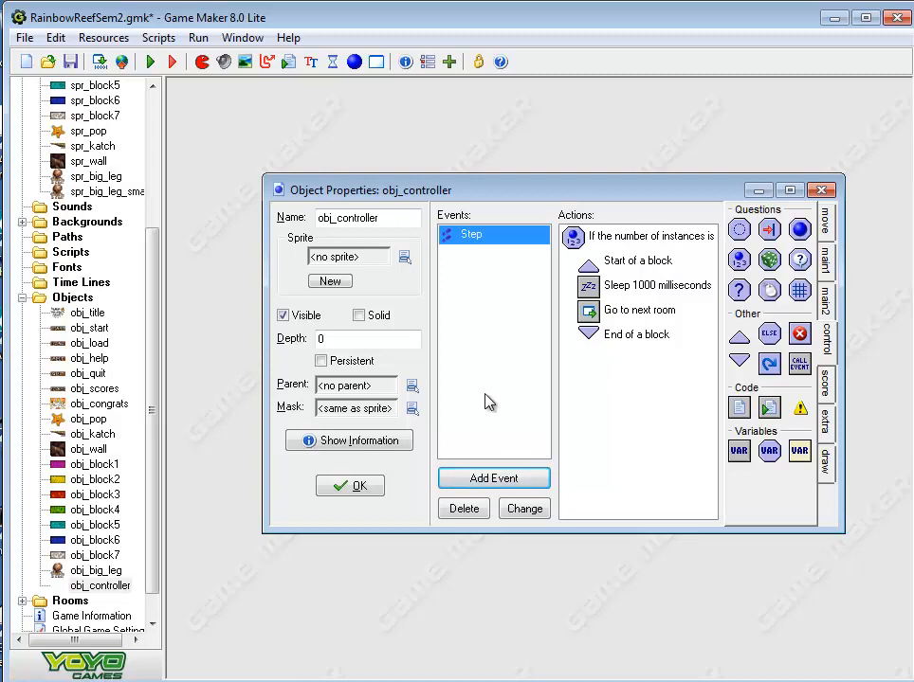
click(361, 490)
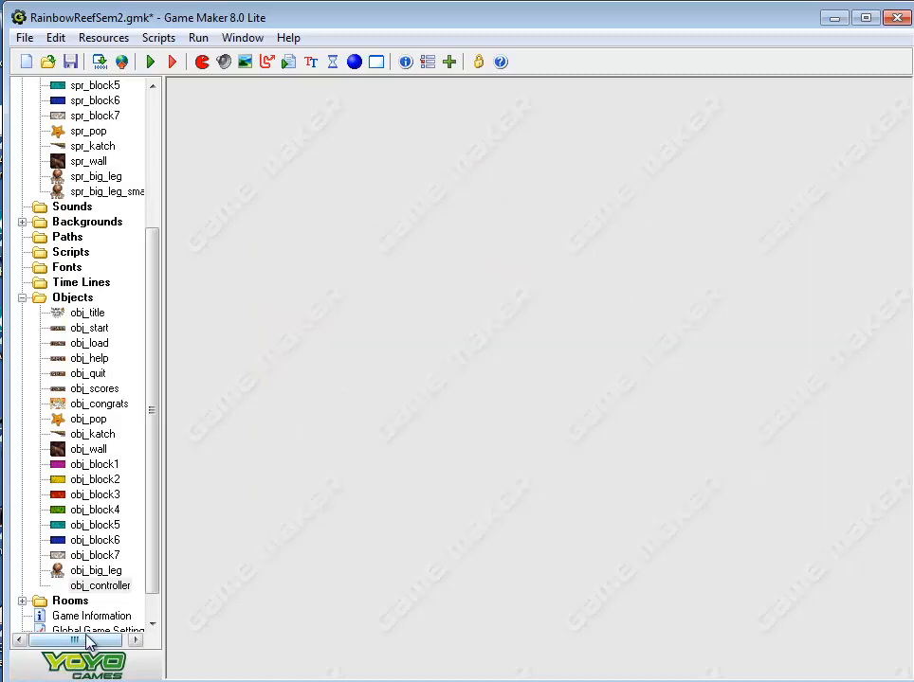
Open room2 and maximize its room properties window
scroll(155, 616, down, 1)
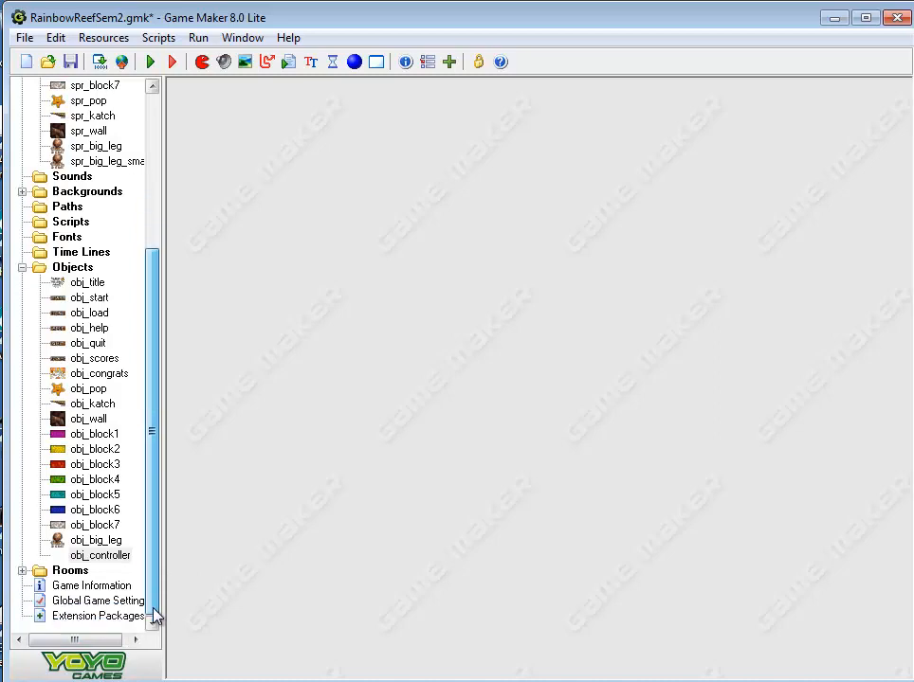
click(22, 571)
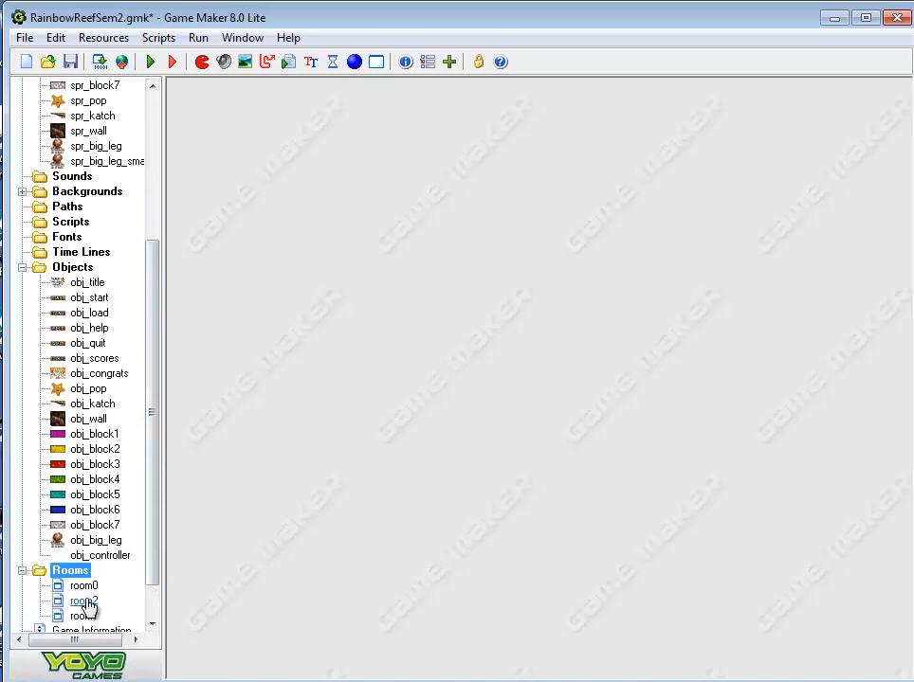
double_click(82, 601)
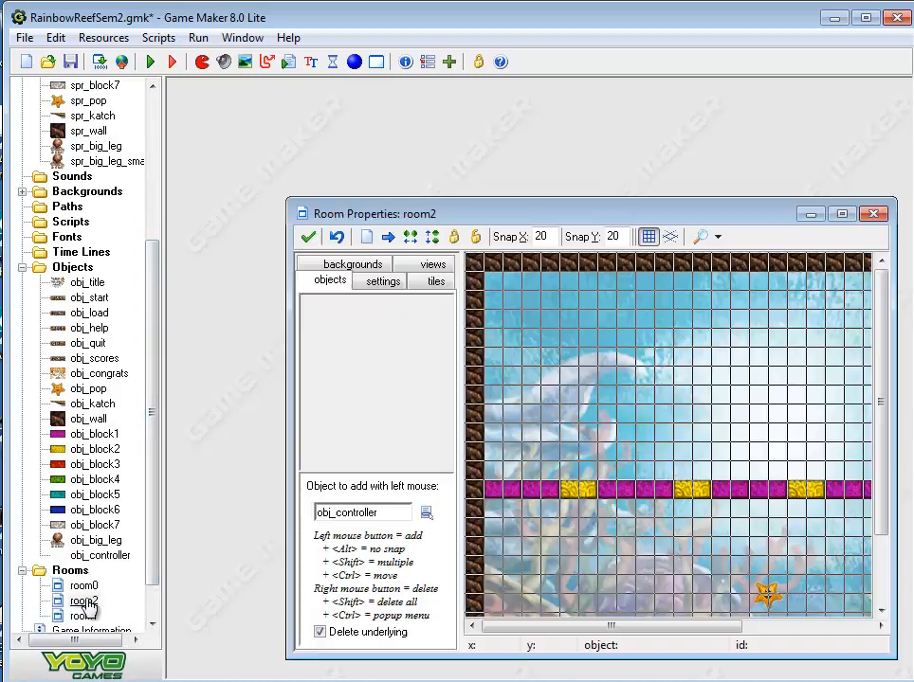
click(841, 213)
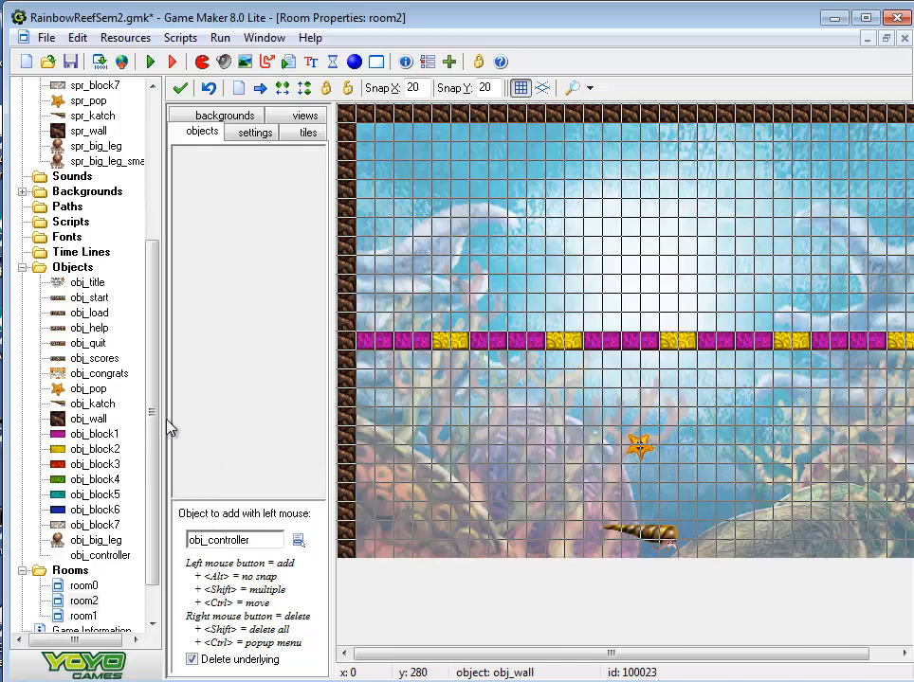
Place three obj_big_leg instances in room2 above the block row, one on each side and one near the middle
click(298, 540)
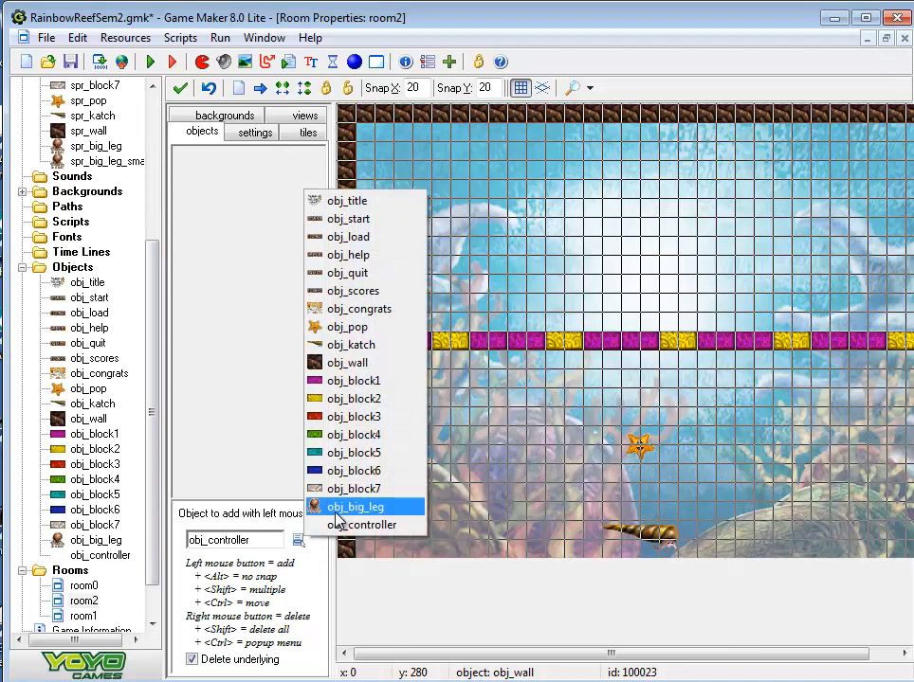
click(335, 512)
click(410, 208)
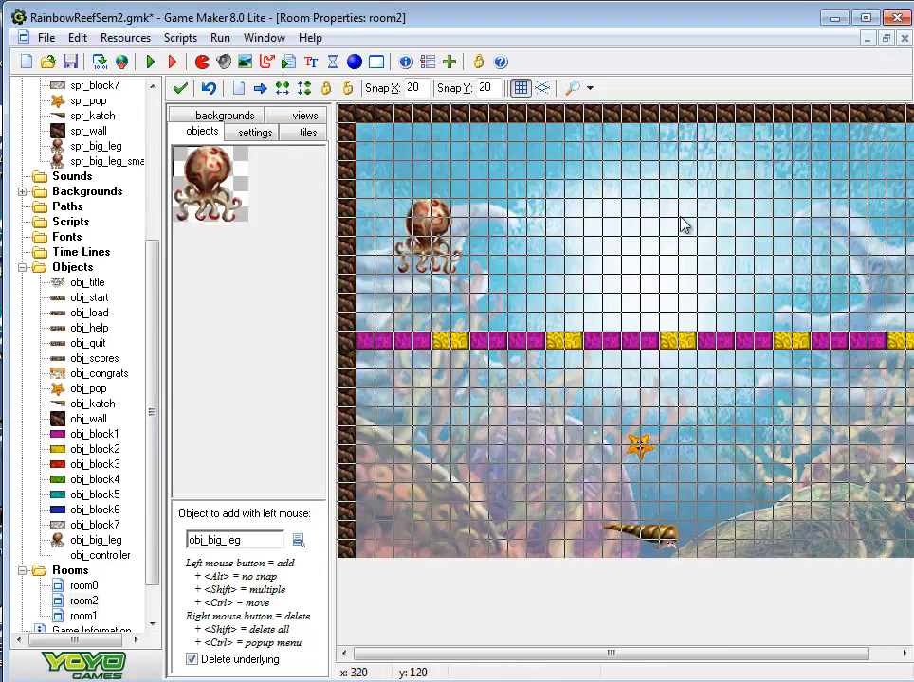
click(661, 232)
click(867, 226)
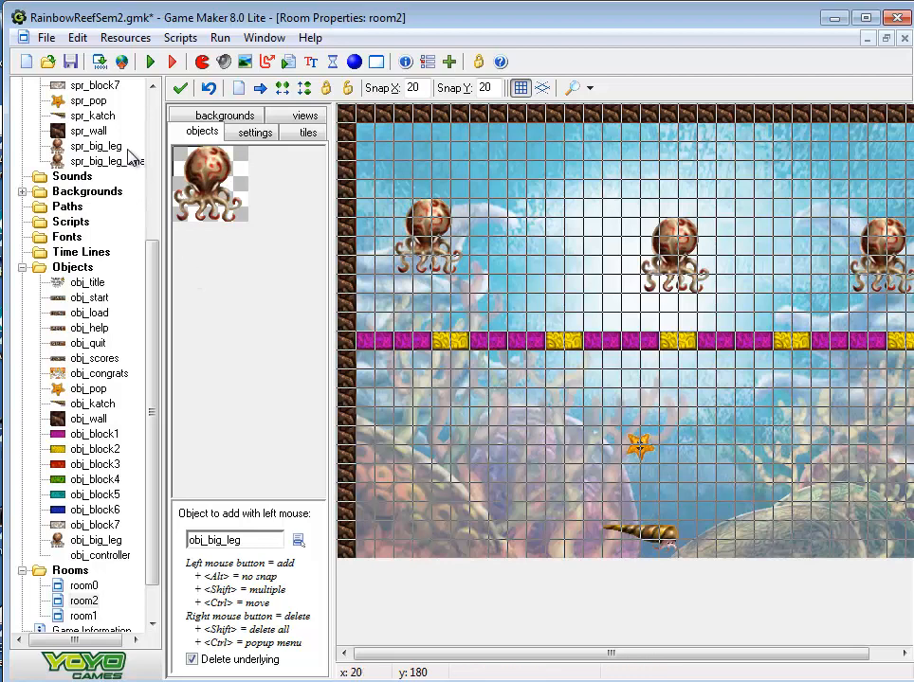
Save and test-run the game, steering Katch so Pop destroys all three Biglegs, and close the game
click(98, 63)
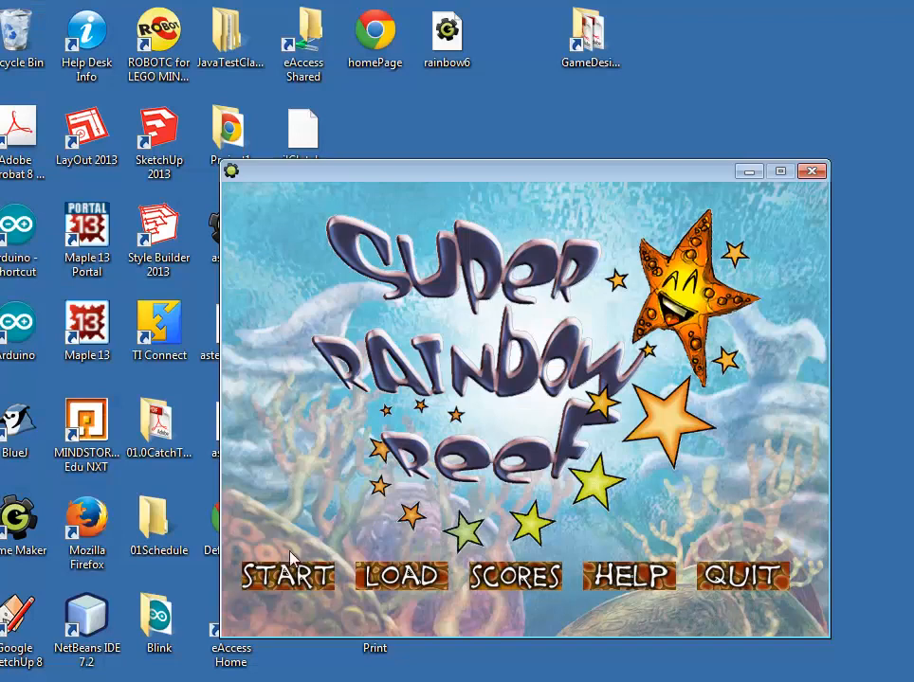
click(290, 574)
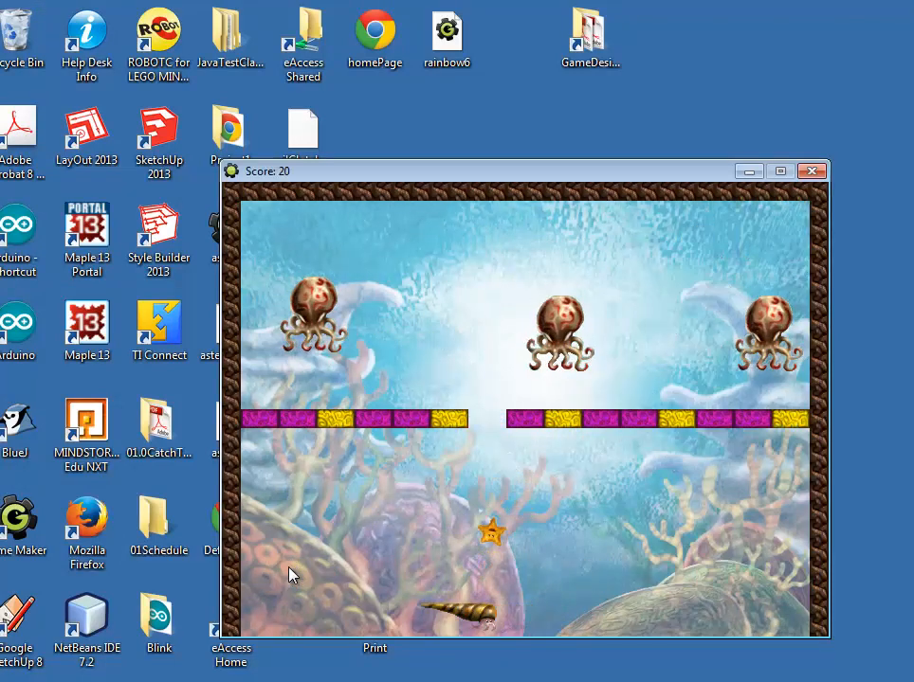
key(Right)
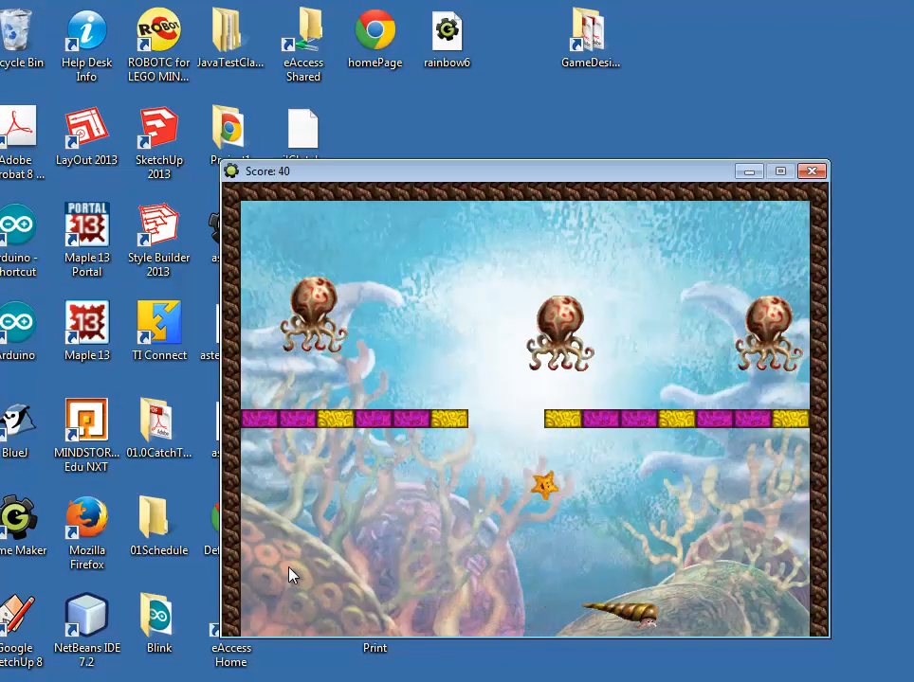
key(Left)
key(Right)
key(Left)
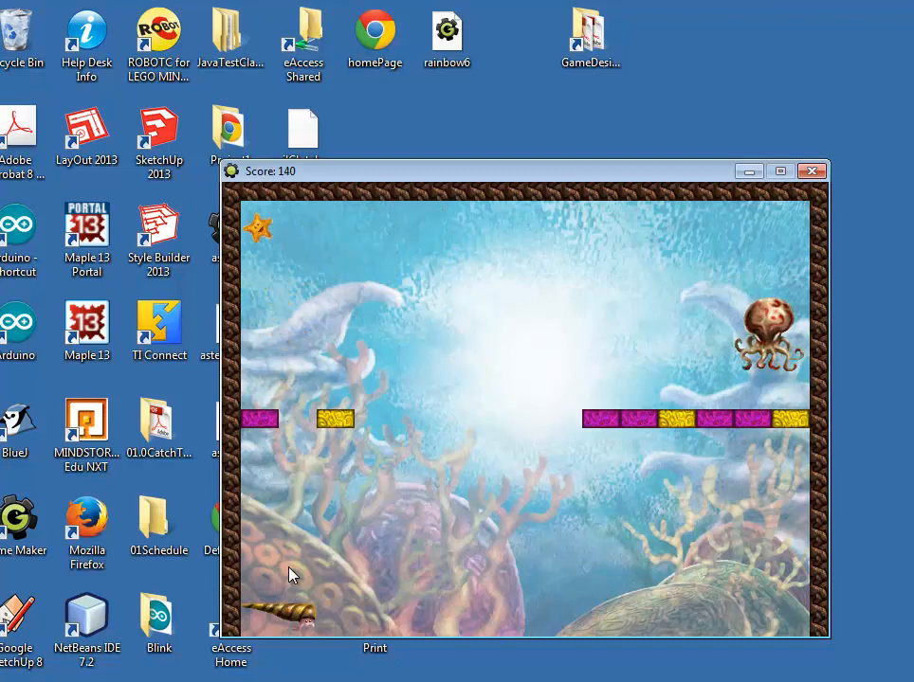
key(Right)
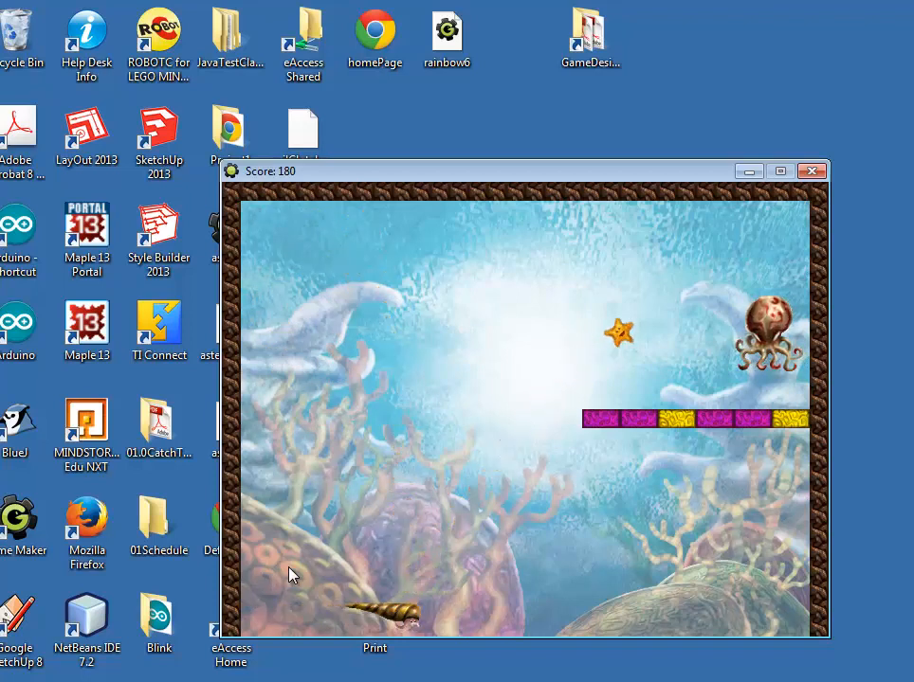
key(Right)
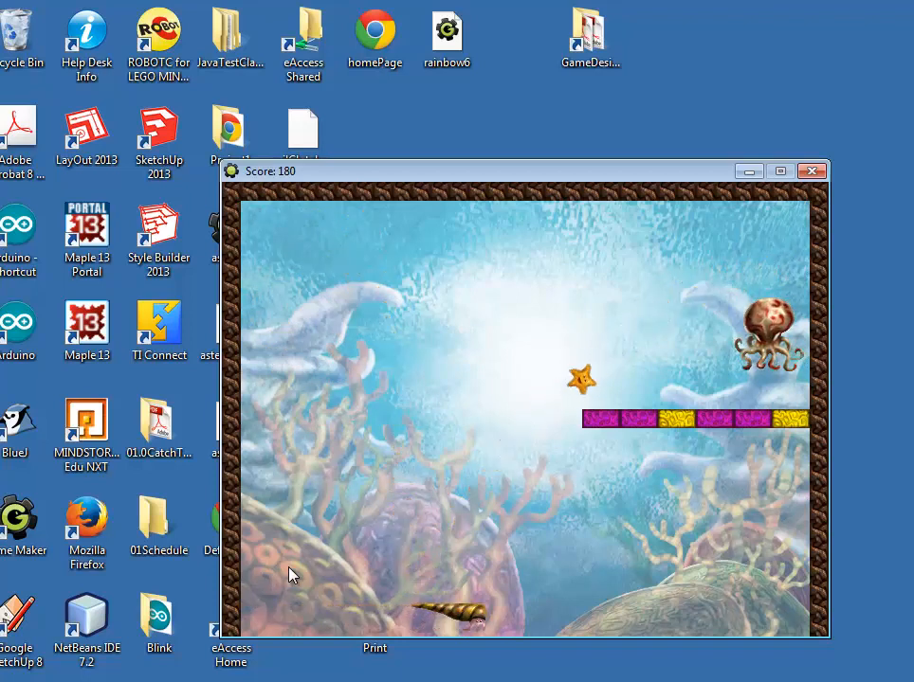
key(Left)
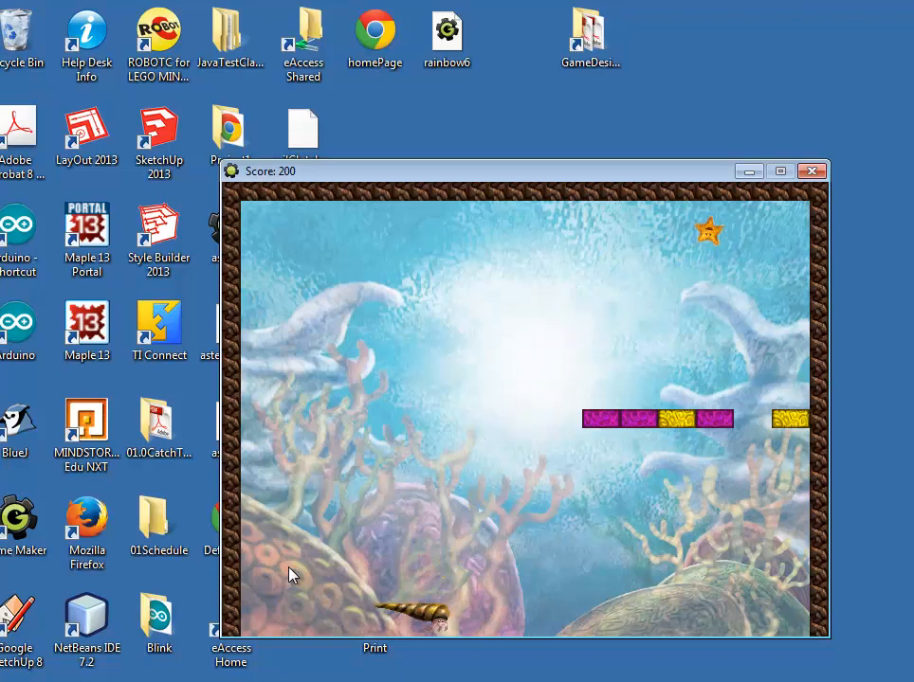
key(Escape)
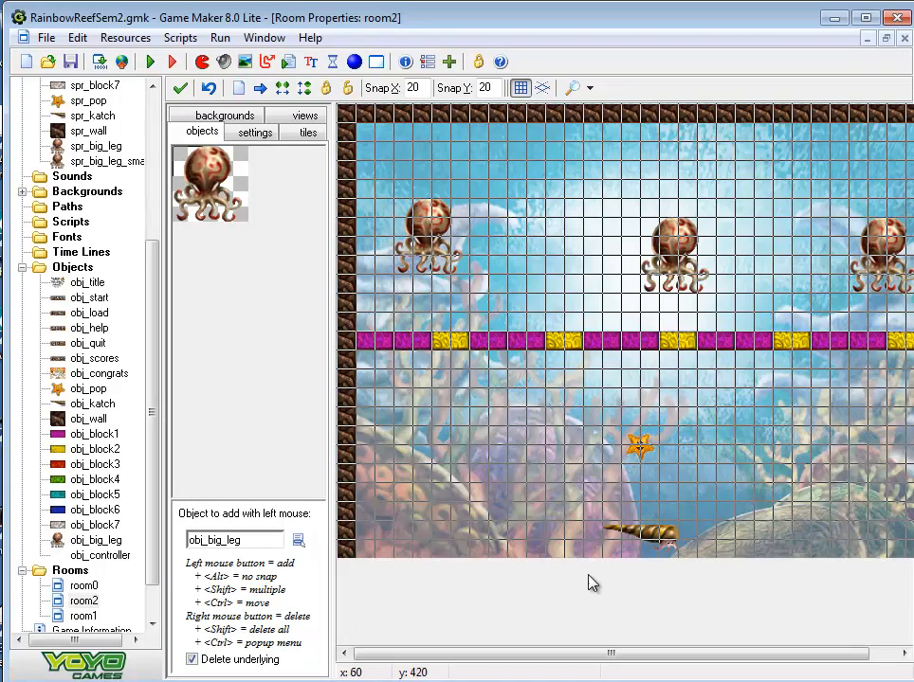
Place one obj_controller instance in room2 beside Pop, removing the one first placed near the room's corner
click(299, 542)
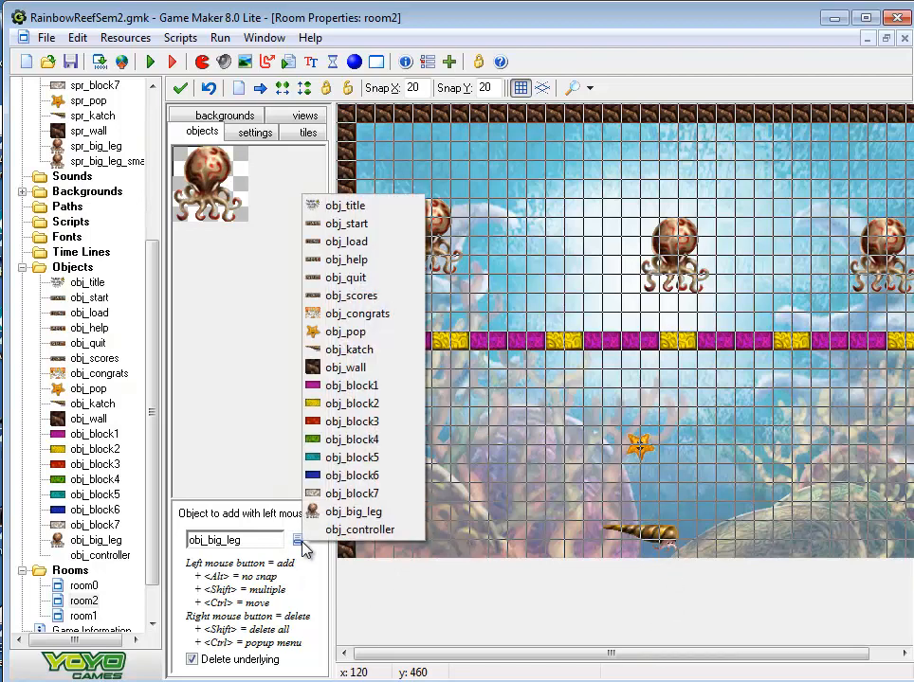
click(356, 531)
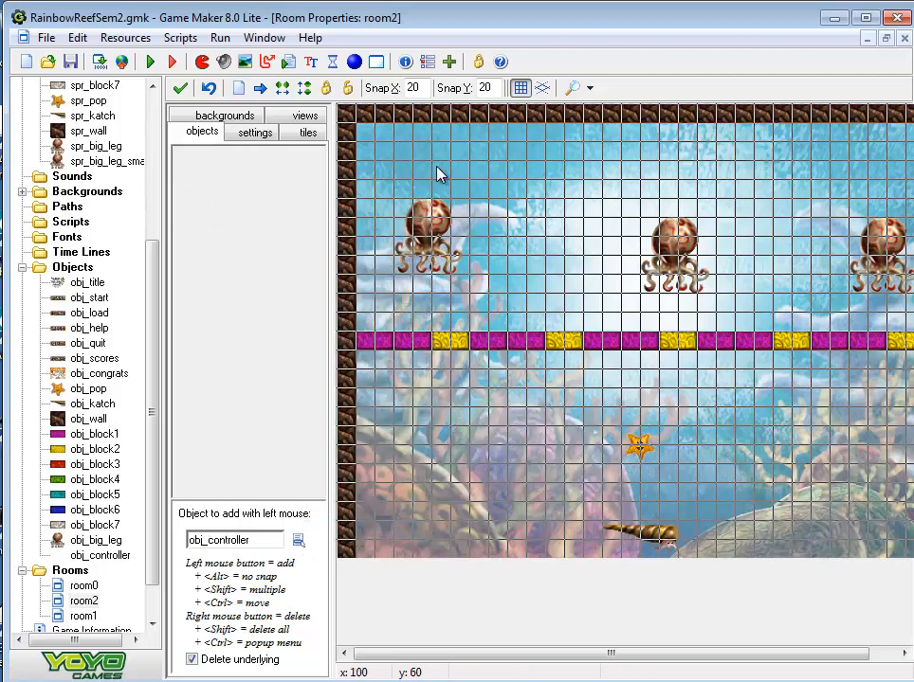
click(374, 150)
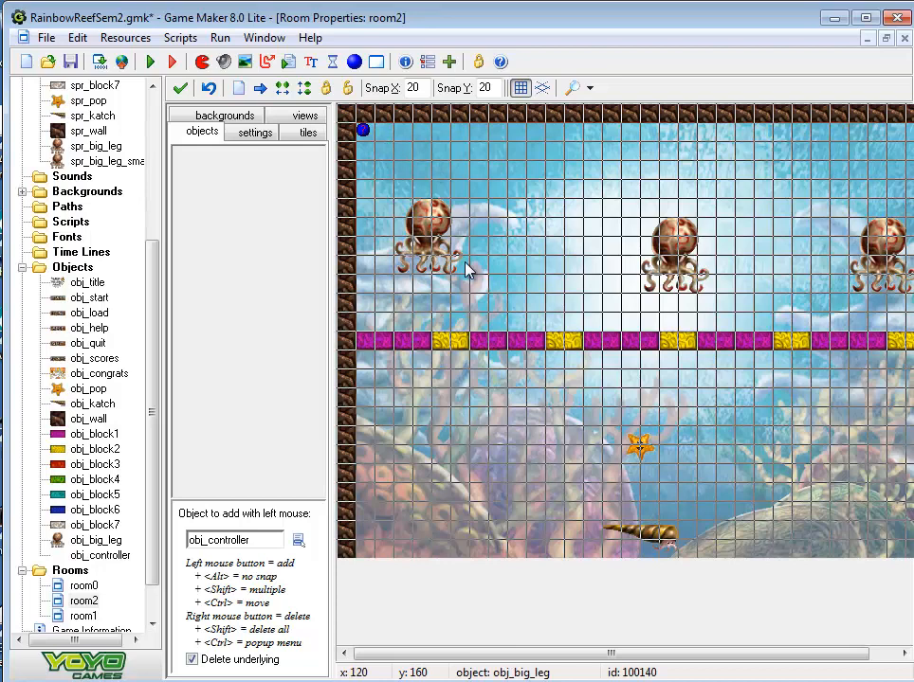
right_click(363, 132)
click(589, 455)
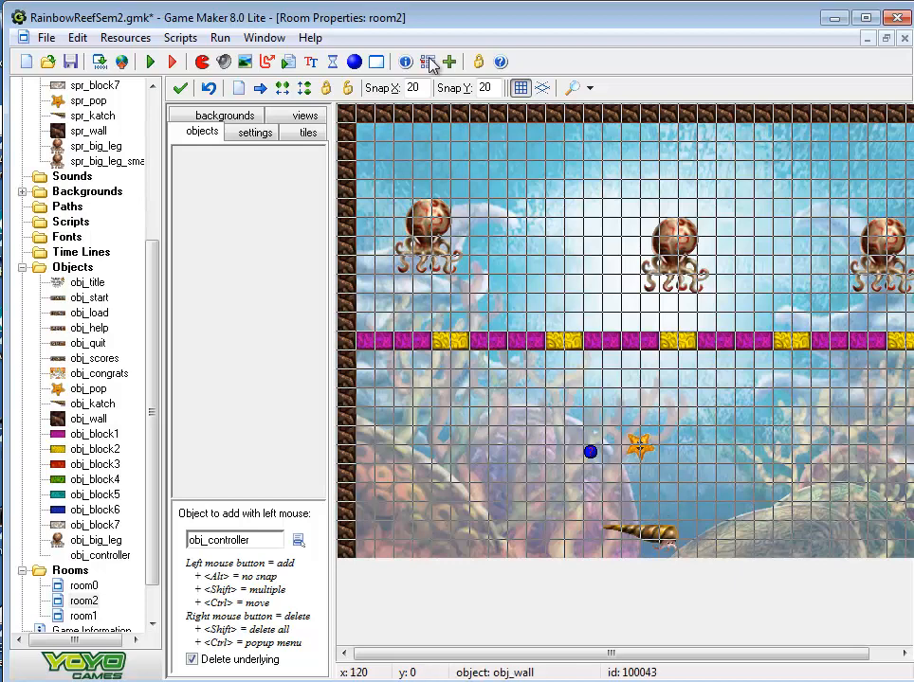
Save and rerun the game, play room2 until every Bigleg is destroyed to check the room change, and quit from the title screen
click(70, 62)
click(150, 62)
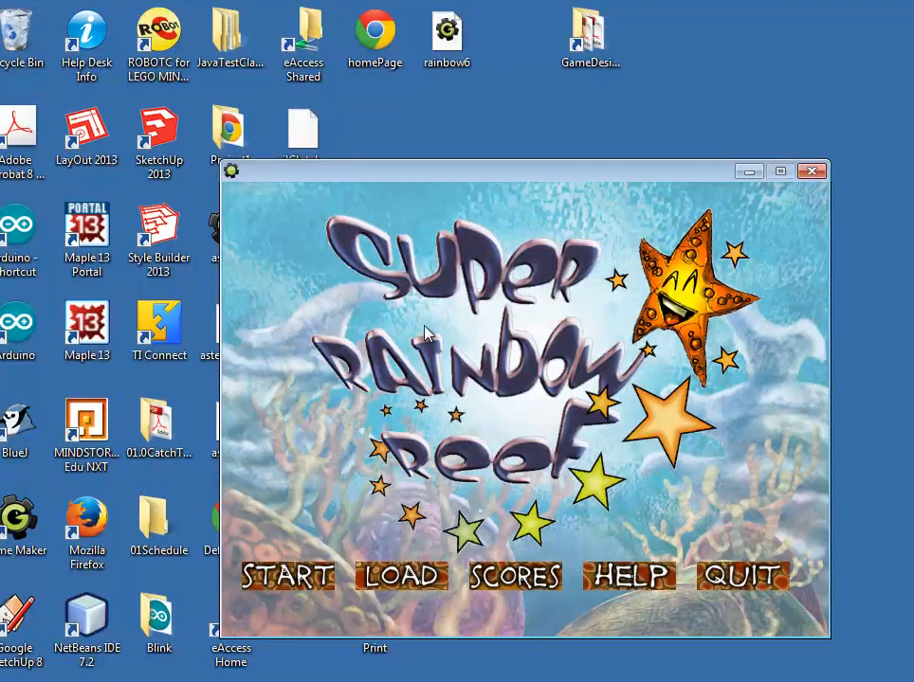
click(294, 578)
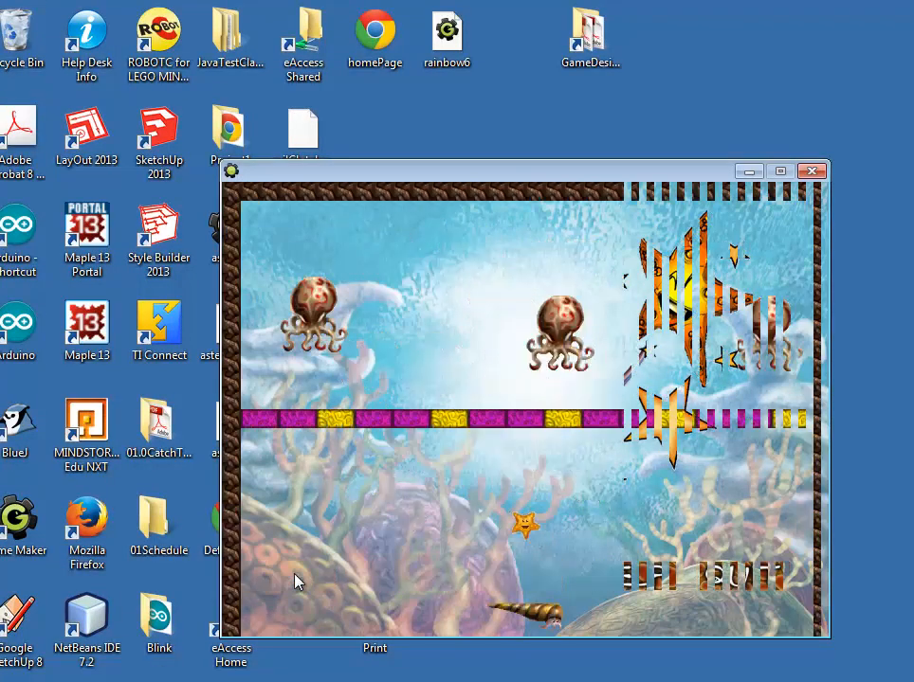
key(Right)
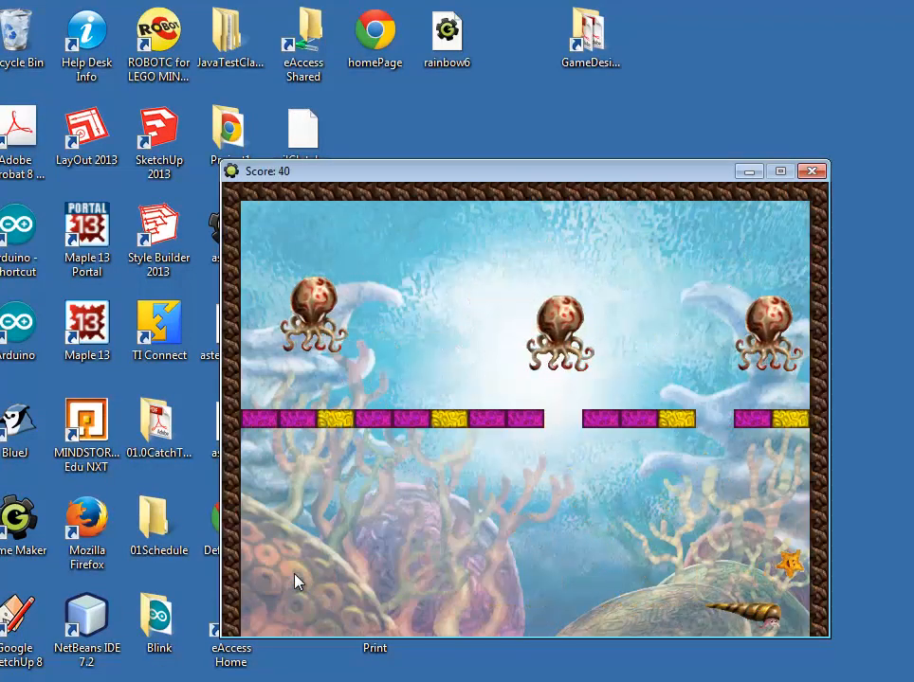
key(Left)
key(Right)
key(Left)
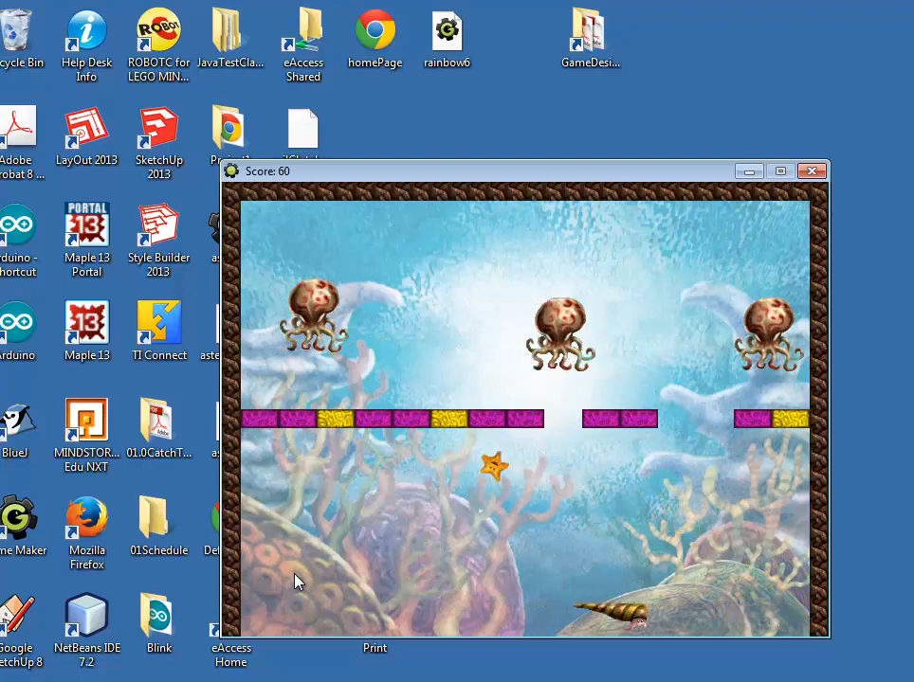
key(Right)
key(Left)
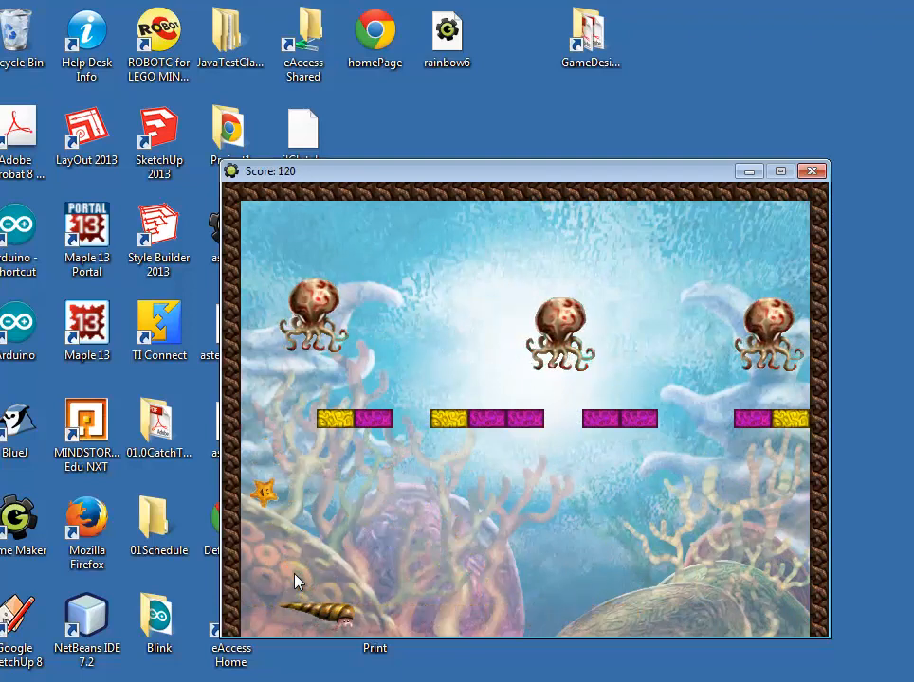
key(Left)
key(Right)
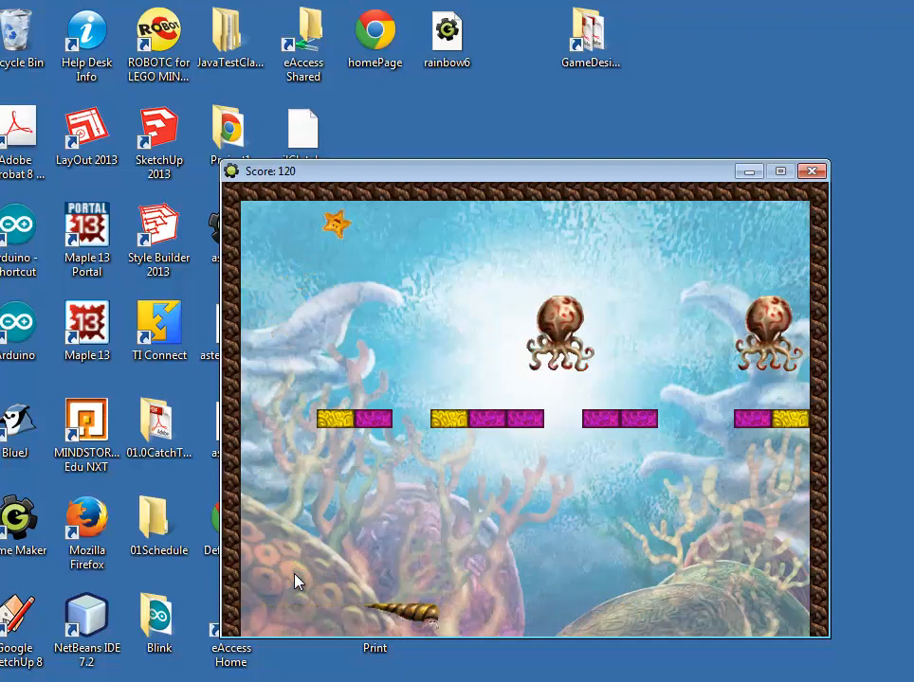
key(Right)
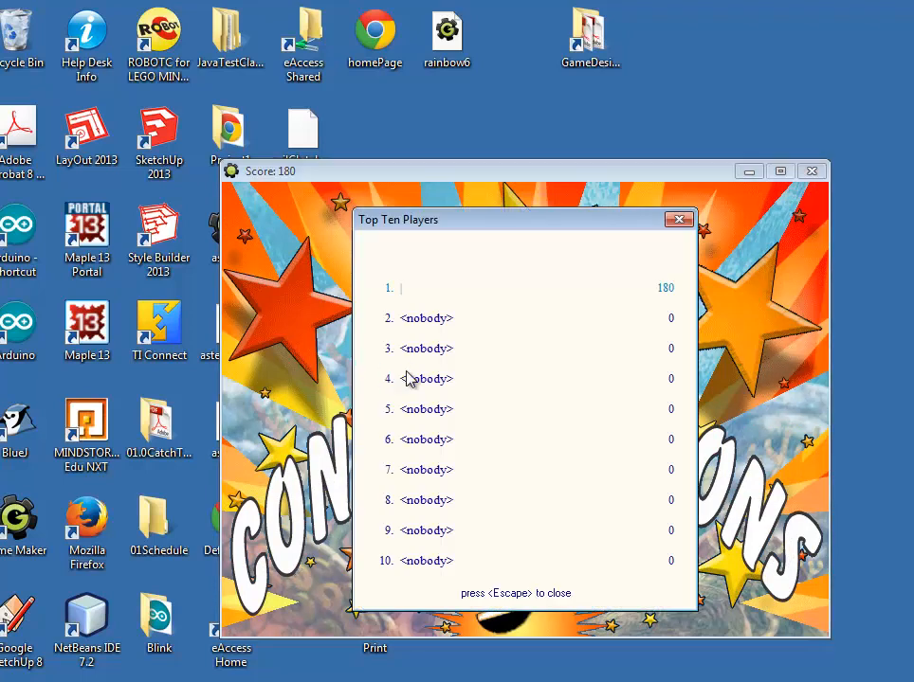
key(Escape)
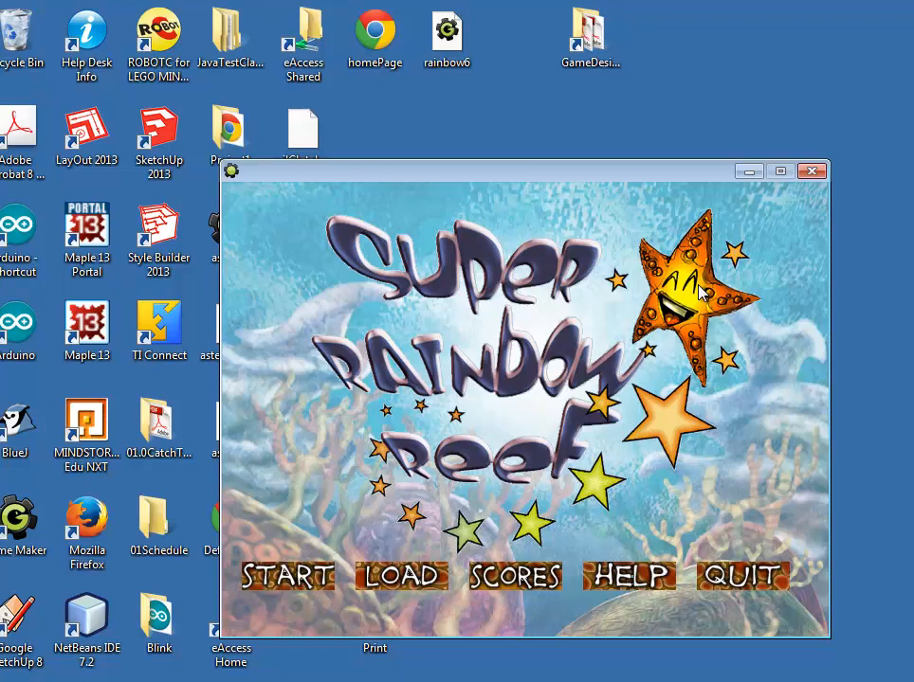
click(728, 580)
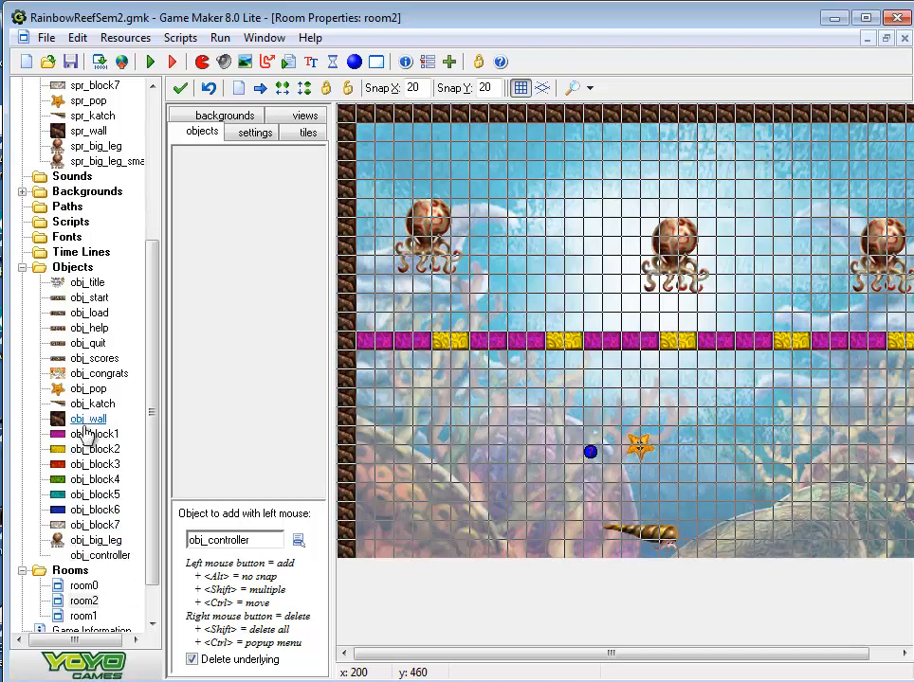
Open obj_controller and add a keyboard event for the letter N with a Next Room action using no transition effect
double_click(95, 555)
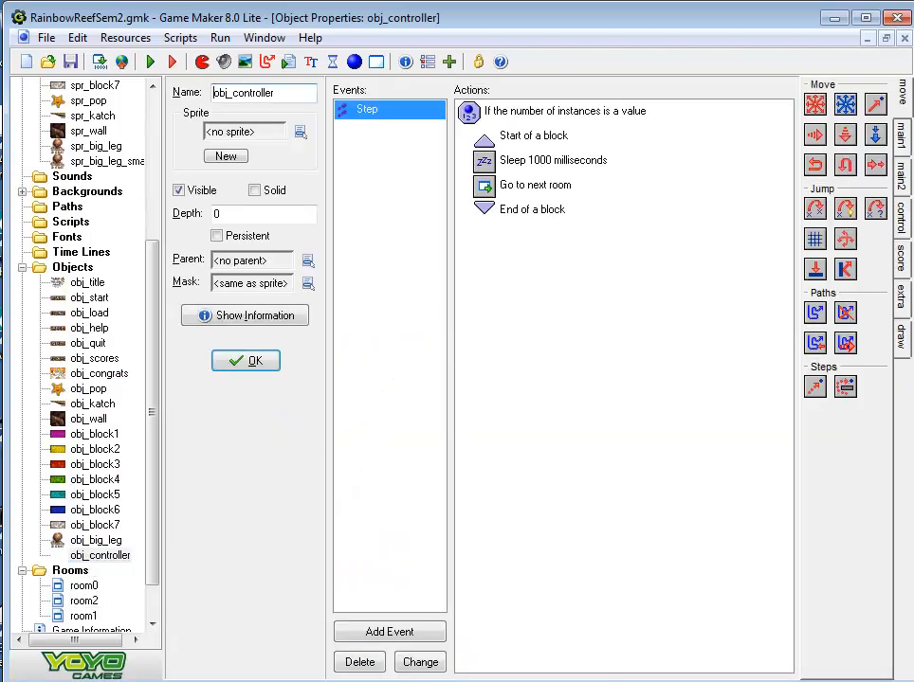
click(377, 636)
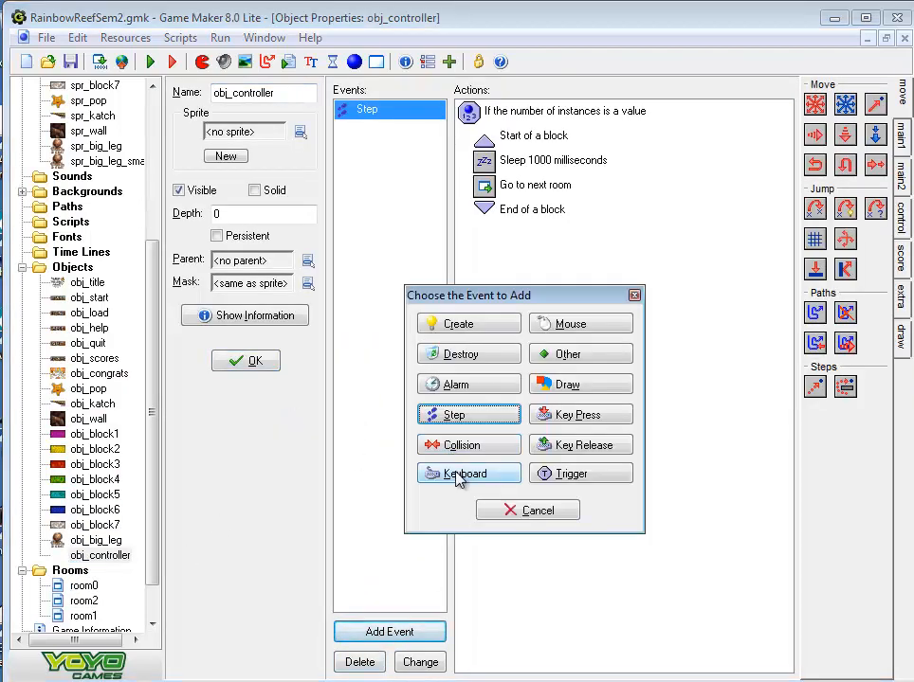
click(422, 474)
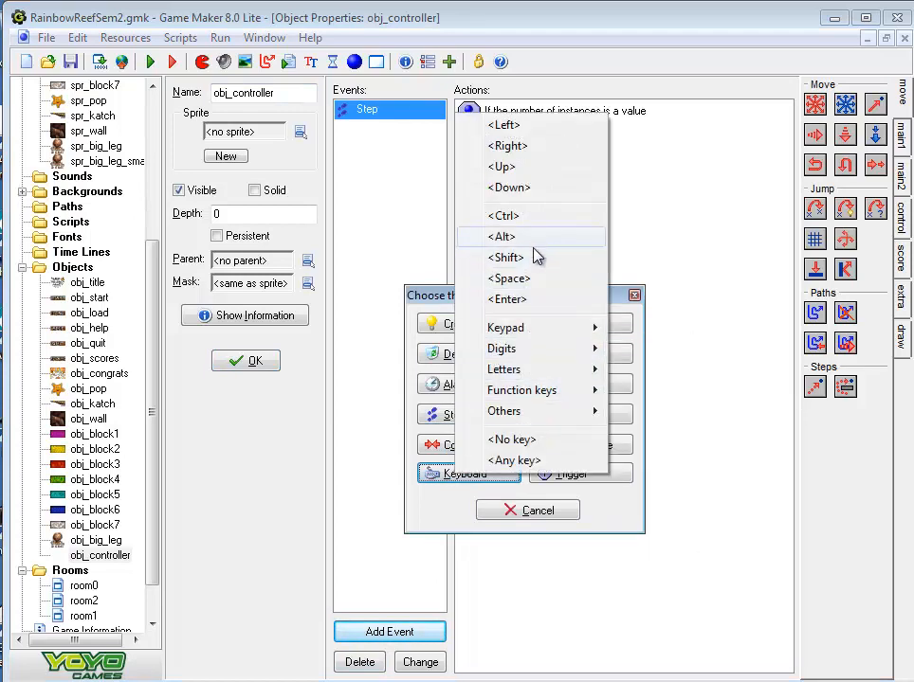
mouse_move(528, 380)
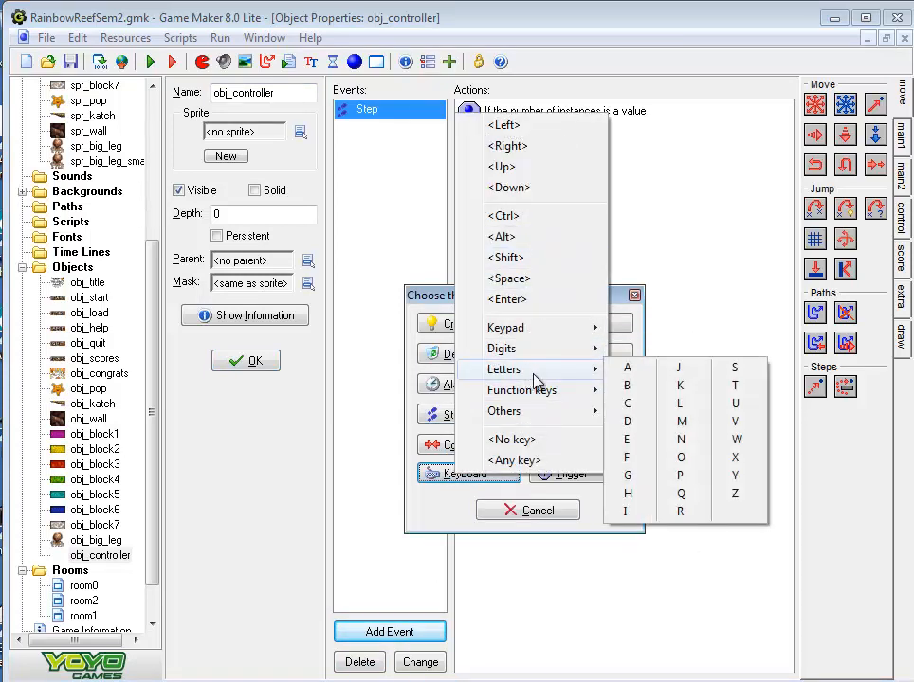
click(682, 440)
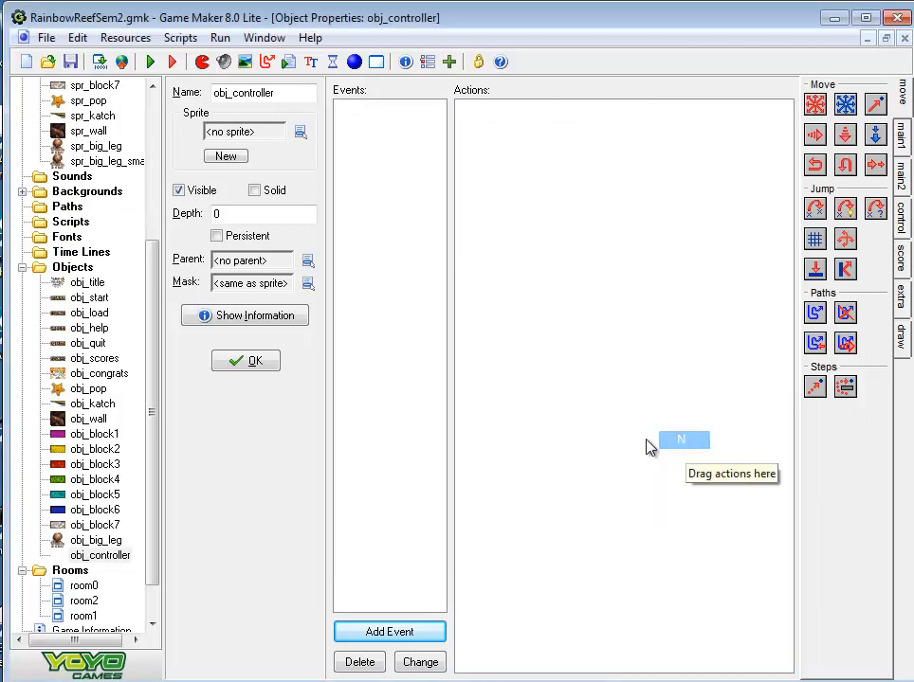
click(900, 134)
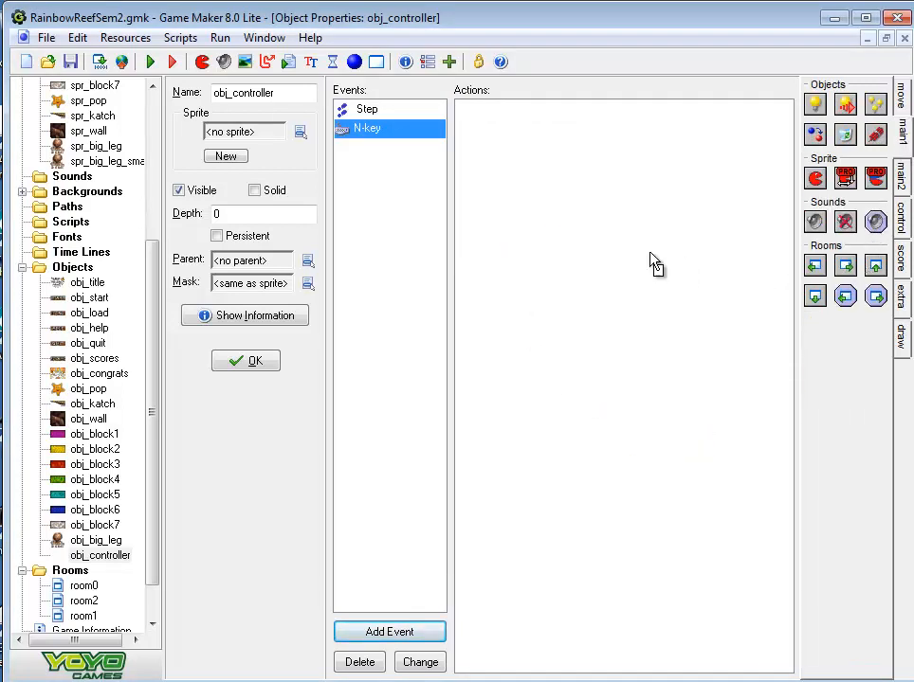
drag(536, 163, 540, 166)
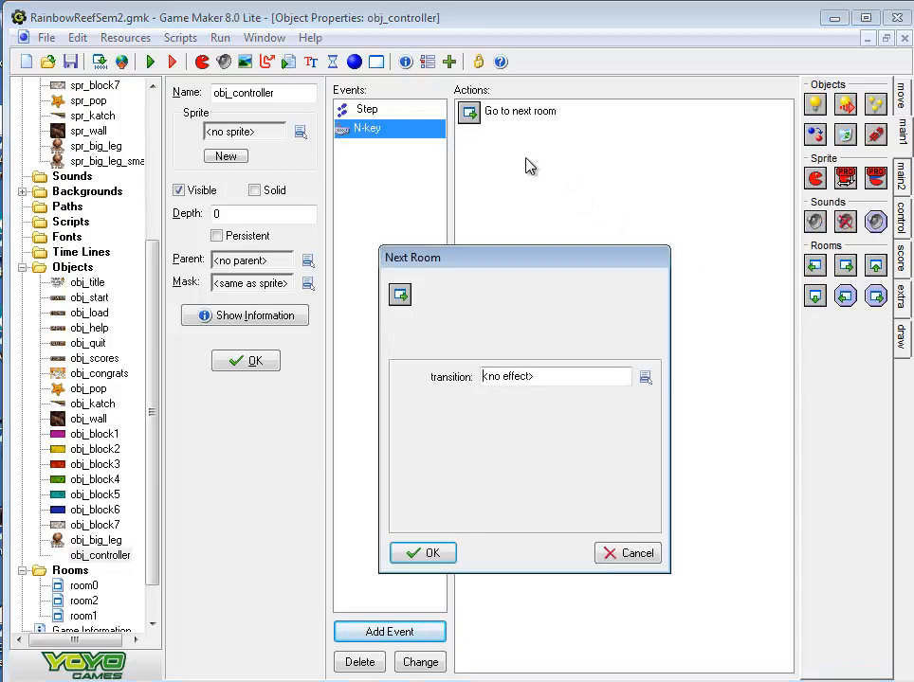
click(432, 554)
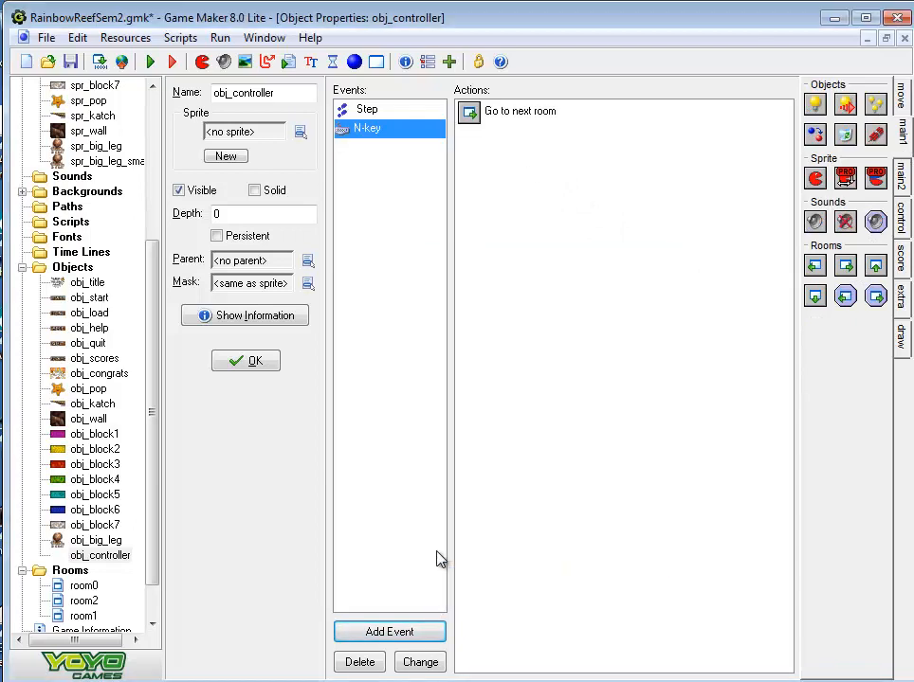
Add a keyboard event for the letter P to obj_controller with a Previous Room action using no transition effect
click(406, 637)
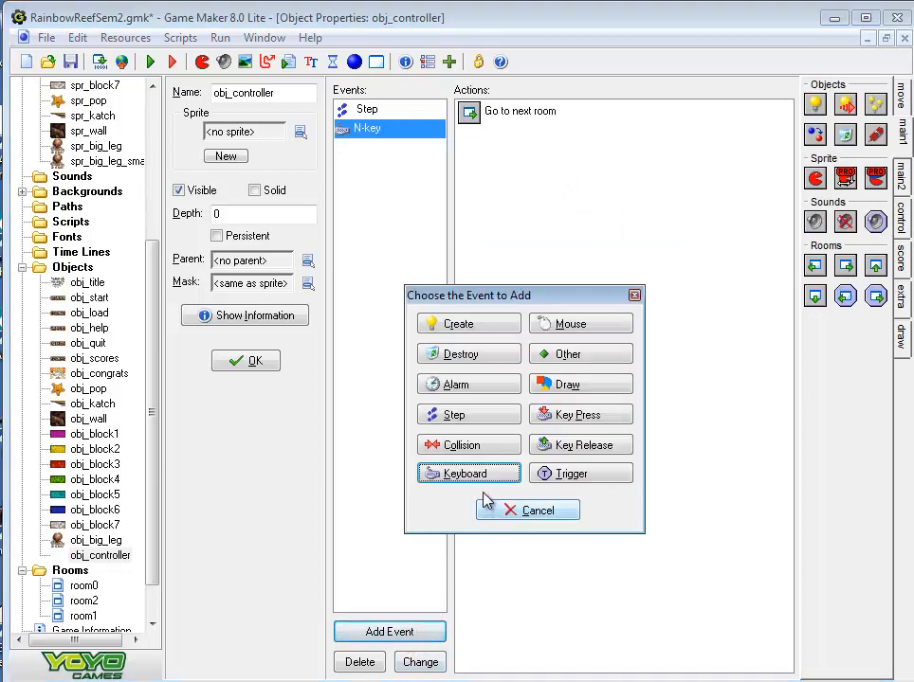
click(429, 480)
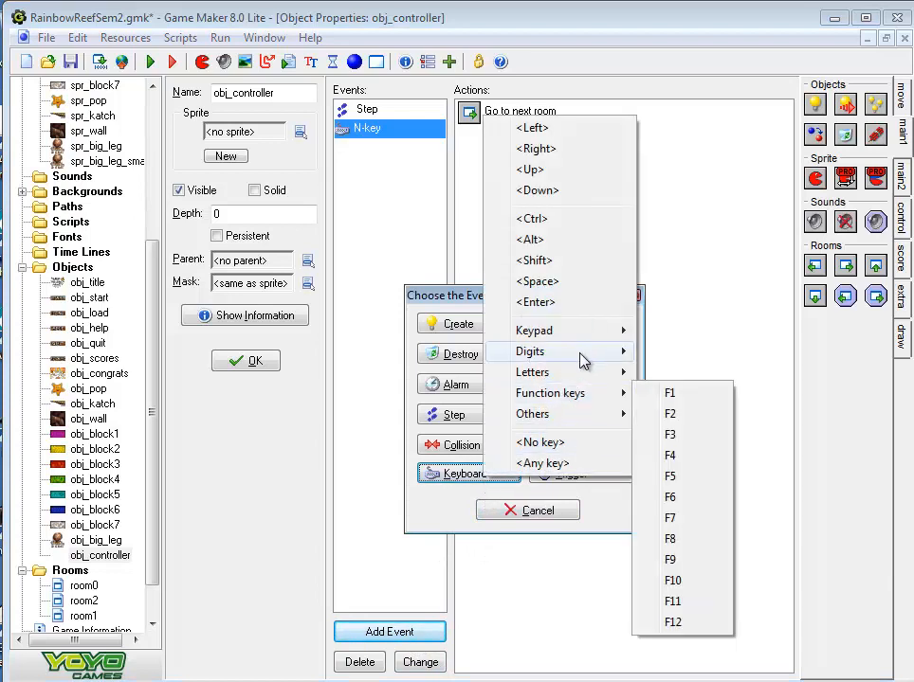
mouse_move(575, 365)
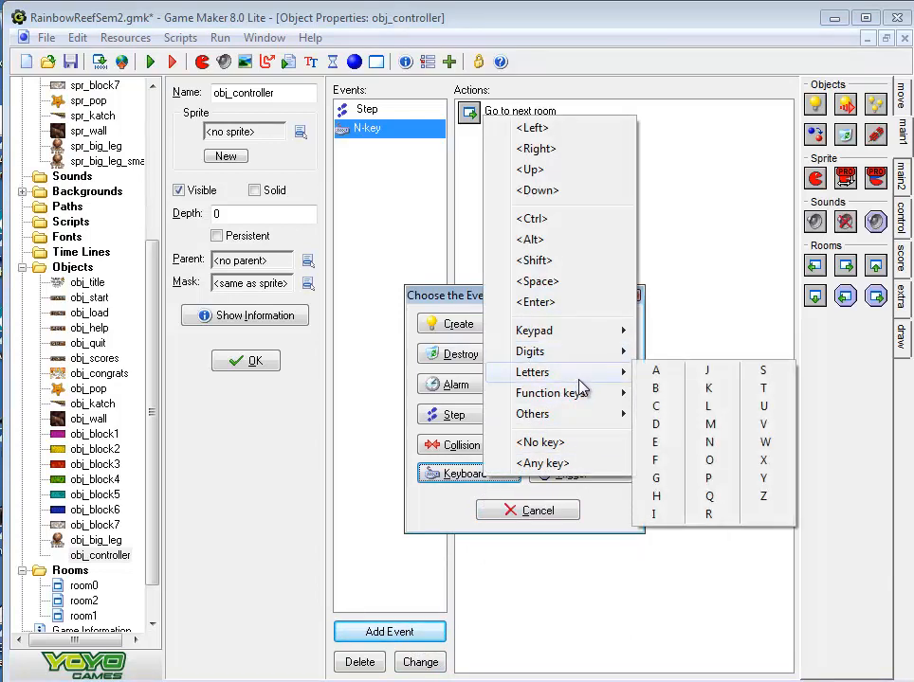
click(711, 482)
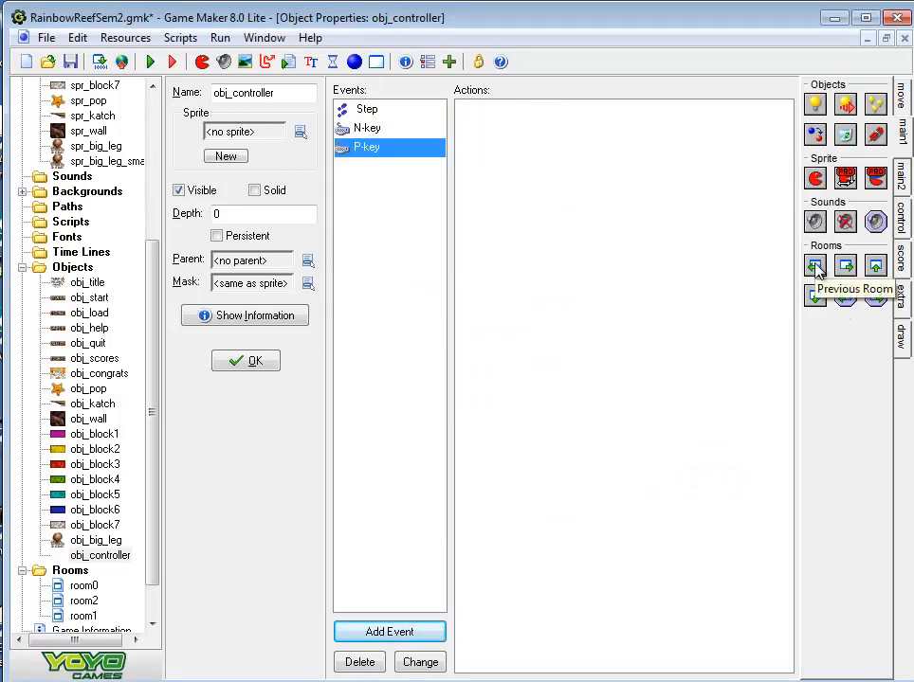
drag(547, 194, 547, 194)
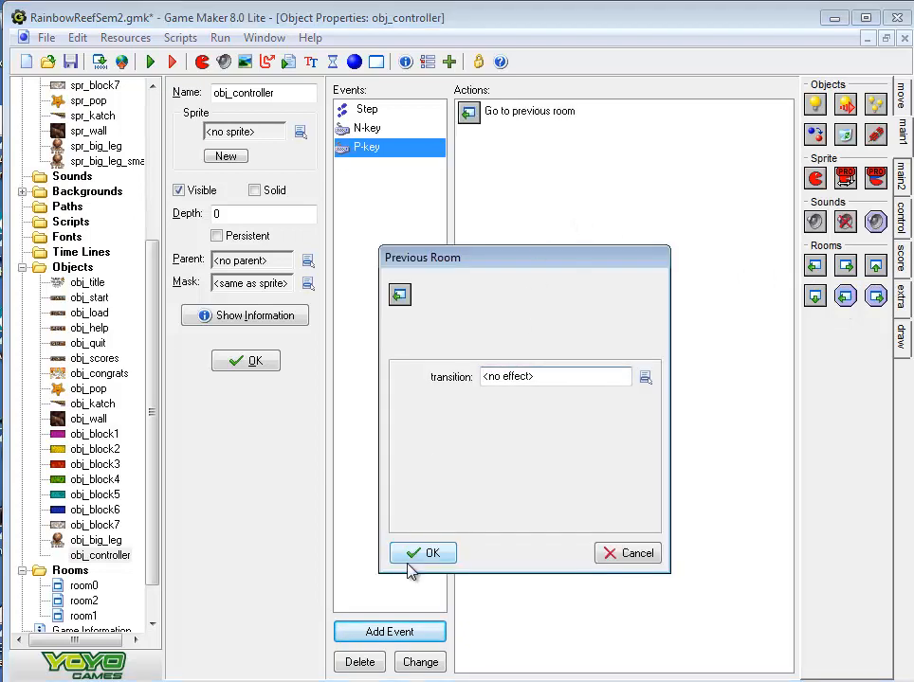
click(432, 554)
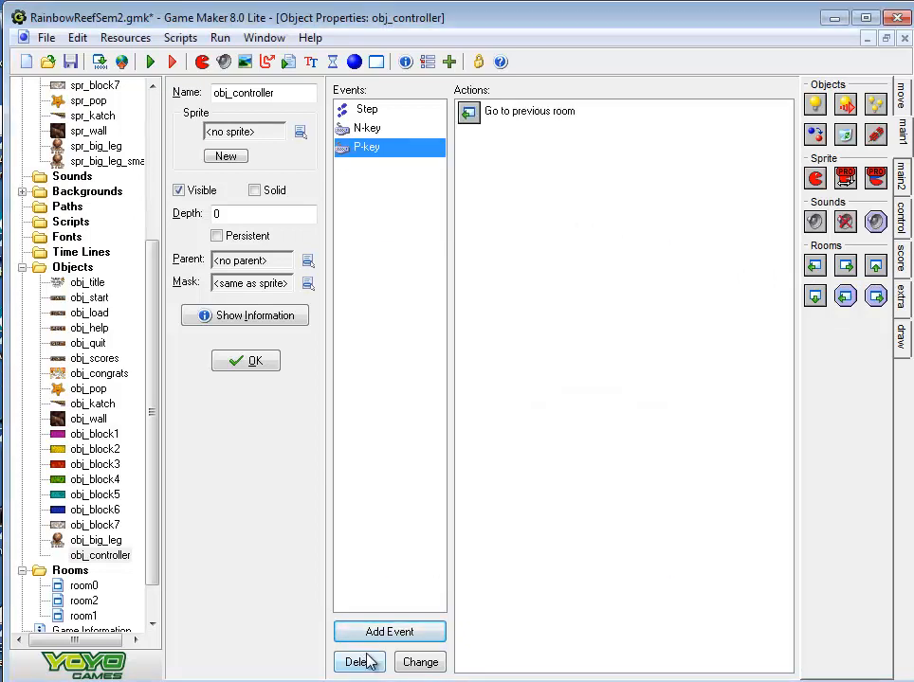
Add a keyboard event for the letter R to obj_controller with an action that restarts the current room
click(387, 629)
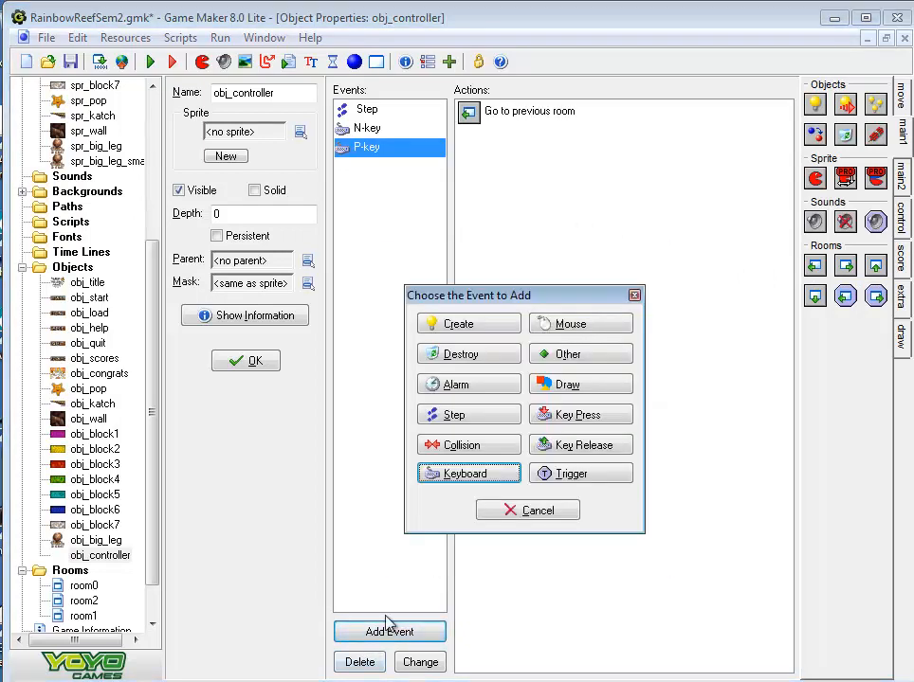
click(483, 474)
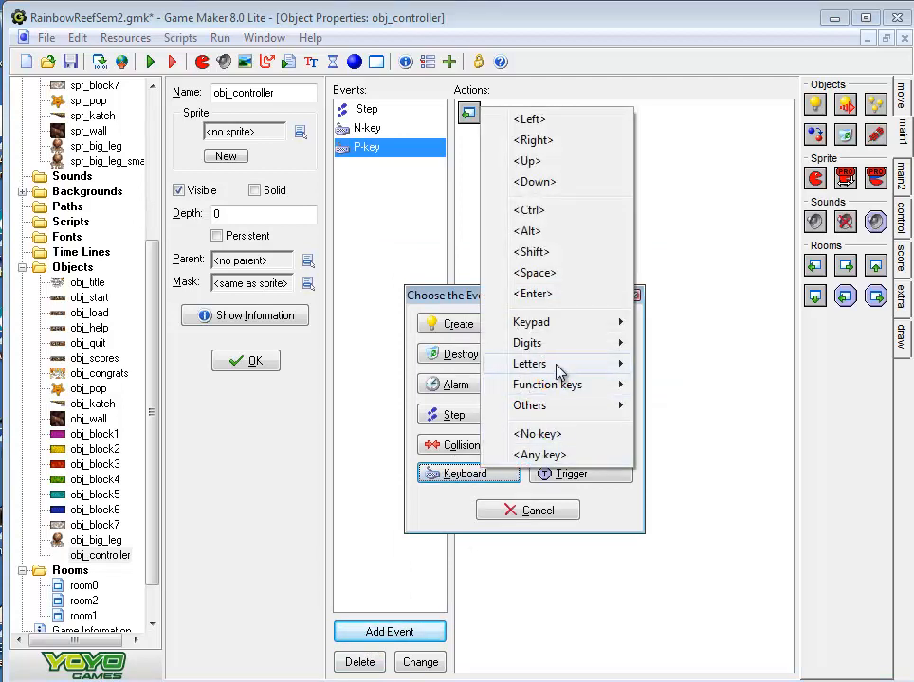
mouse_move(567, 366)
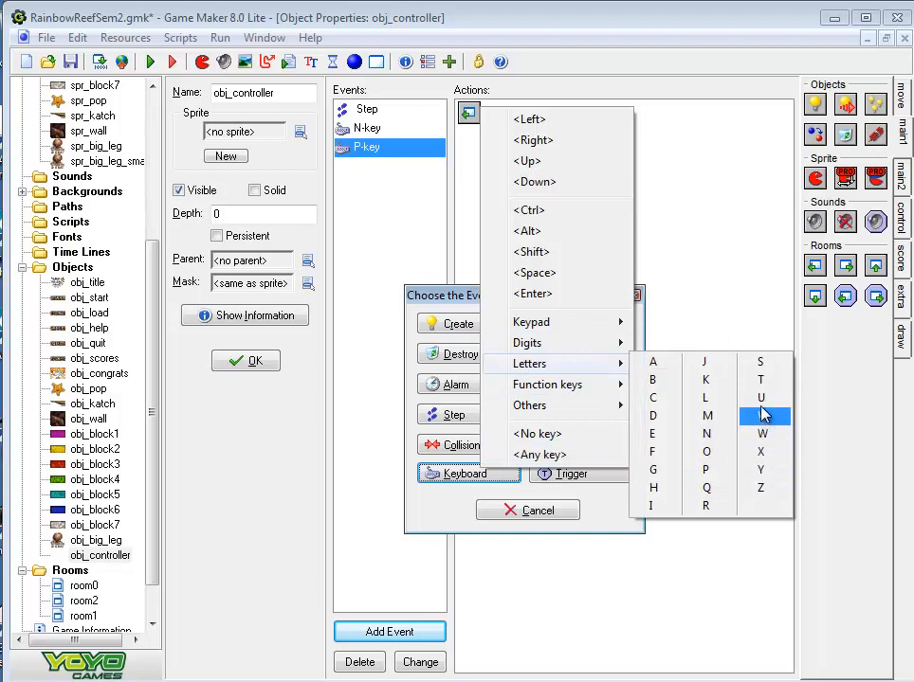
click(703, 506)
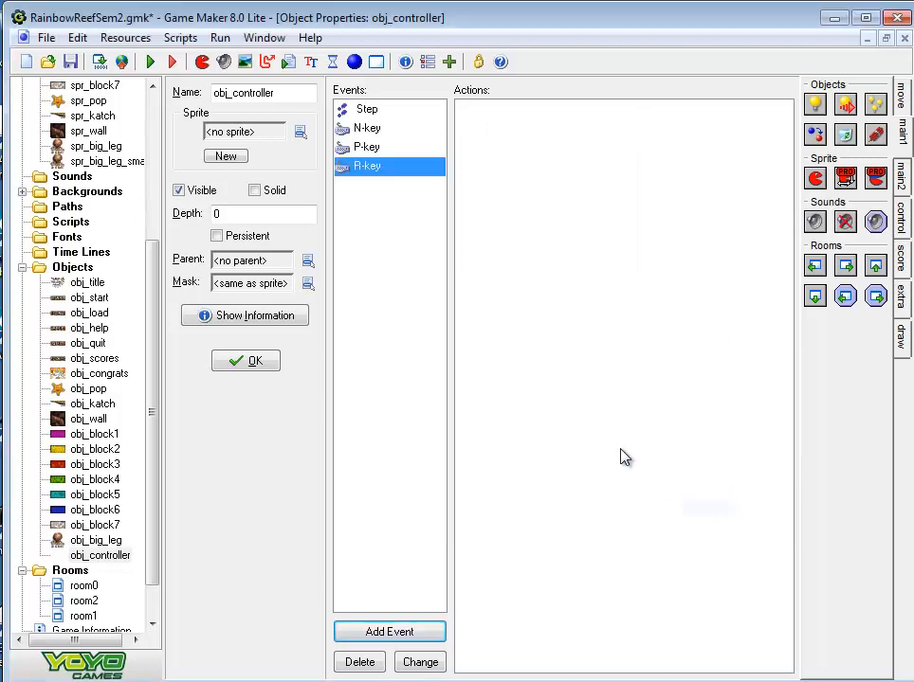
click(902, 178)
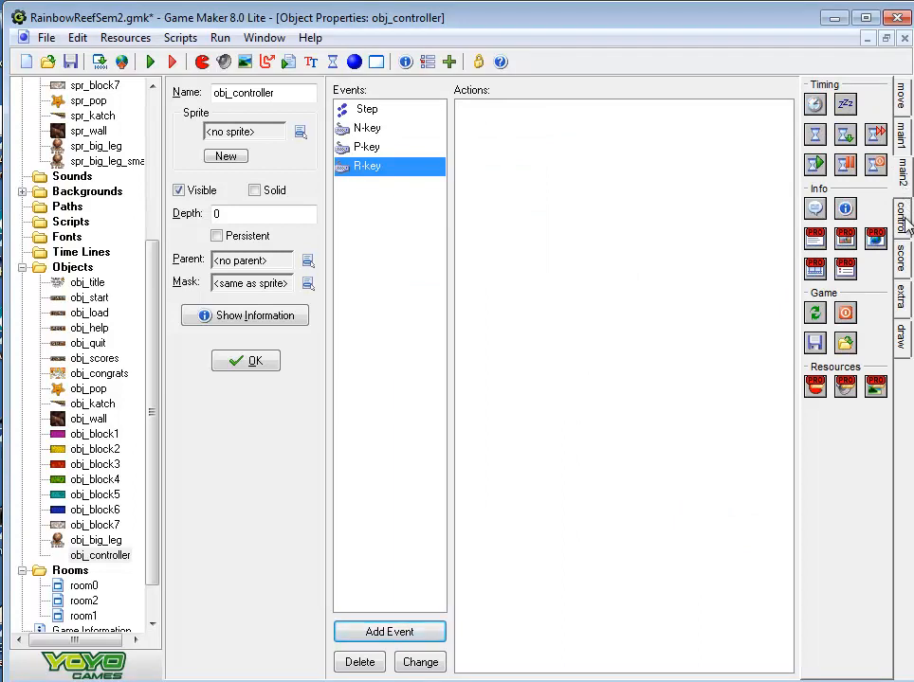
click(905, 220)
click(903, 180)
click(903, 137)
click(905, 102)
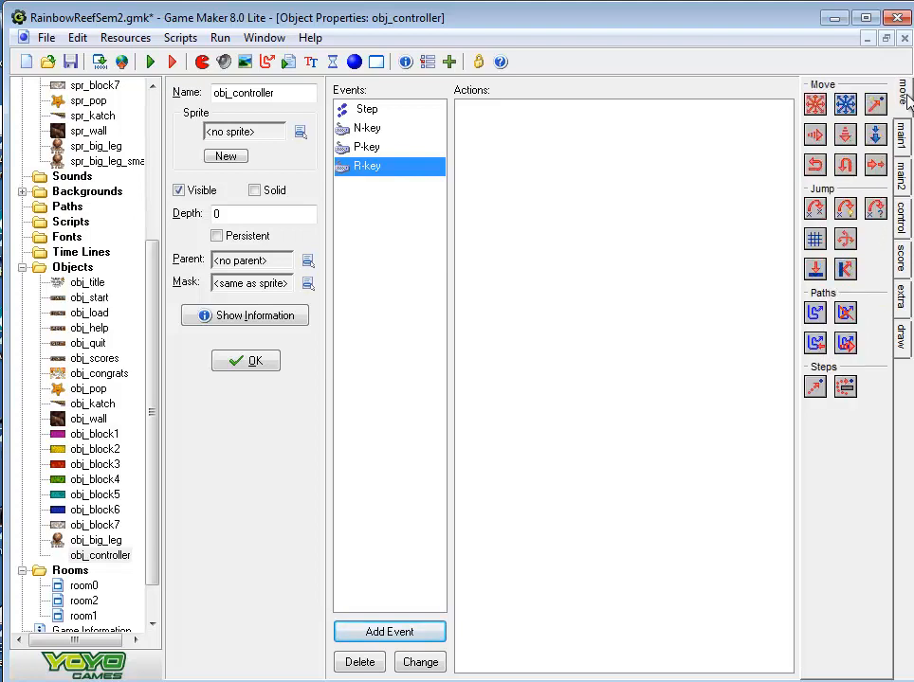
click(903, 138)
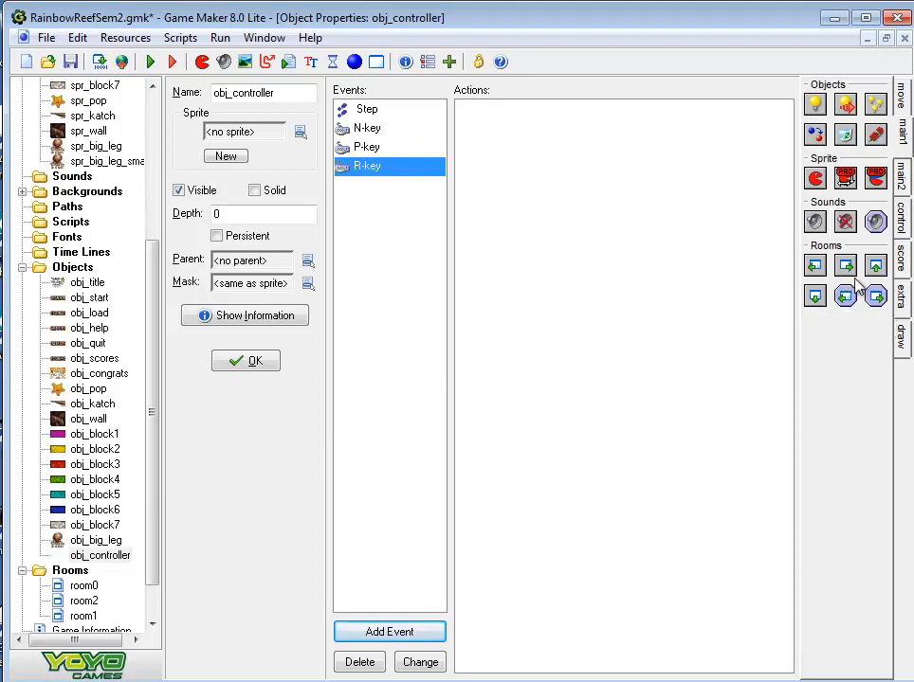
drag(875, 269, 521, 151)
click(422, 553)
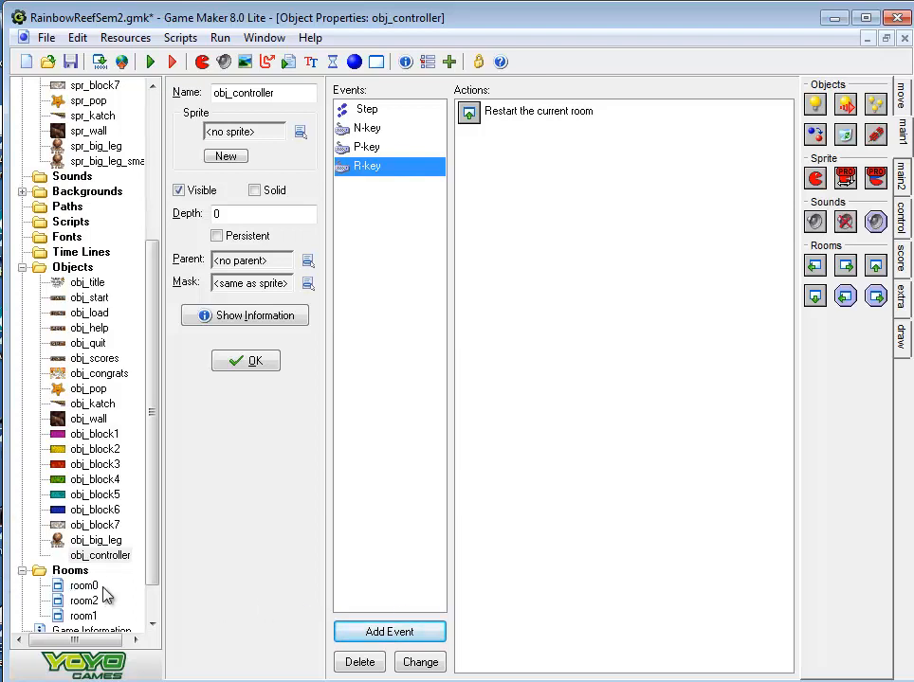
Create a new object named obj_big_leg_small and assign it the sprite spr_big_leg_small
click(69, 273)
right_click(69, 273)
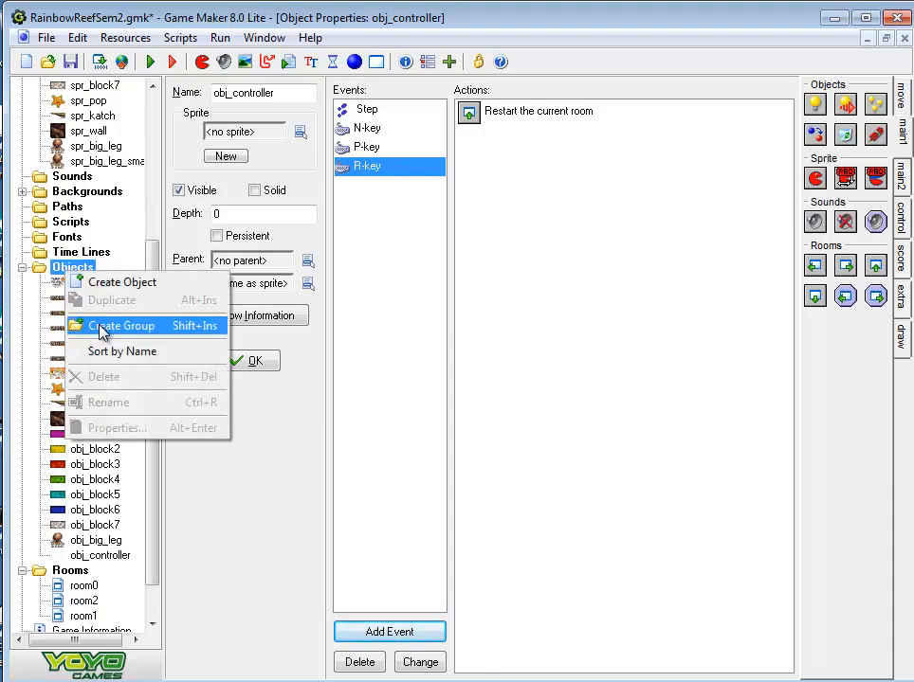
click(104, 282)
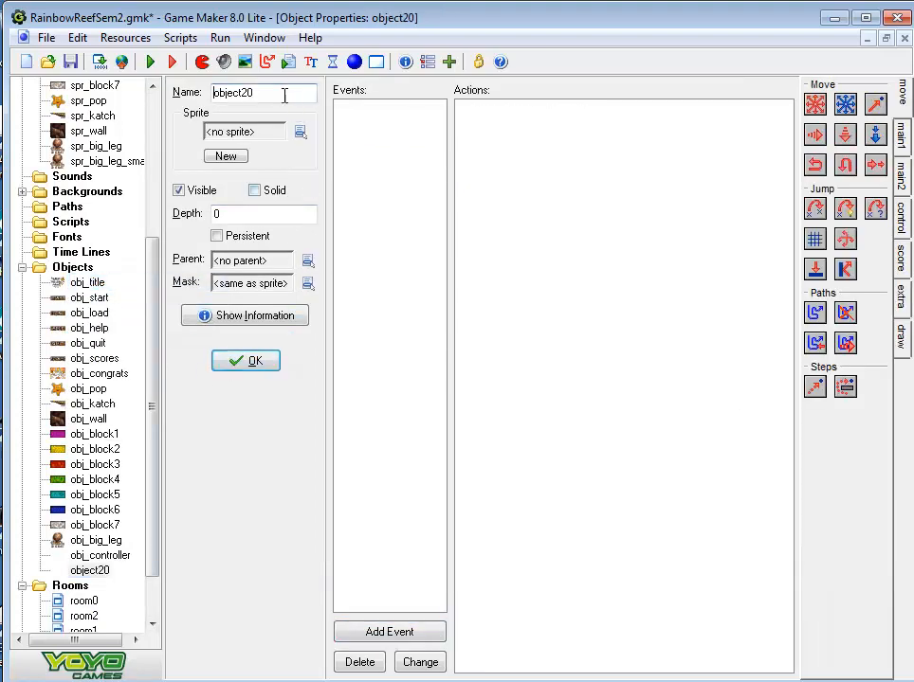
key(BackSpace)
key(BackSpace)
key(BackSpace)
key(BackSpace)
key(BackSpace)
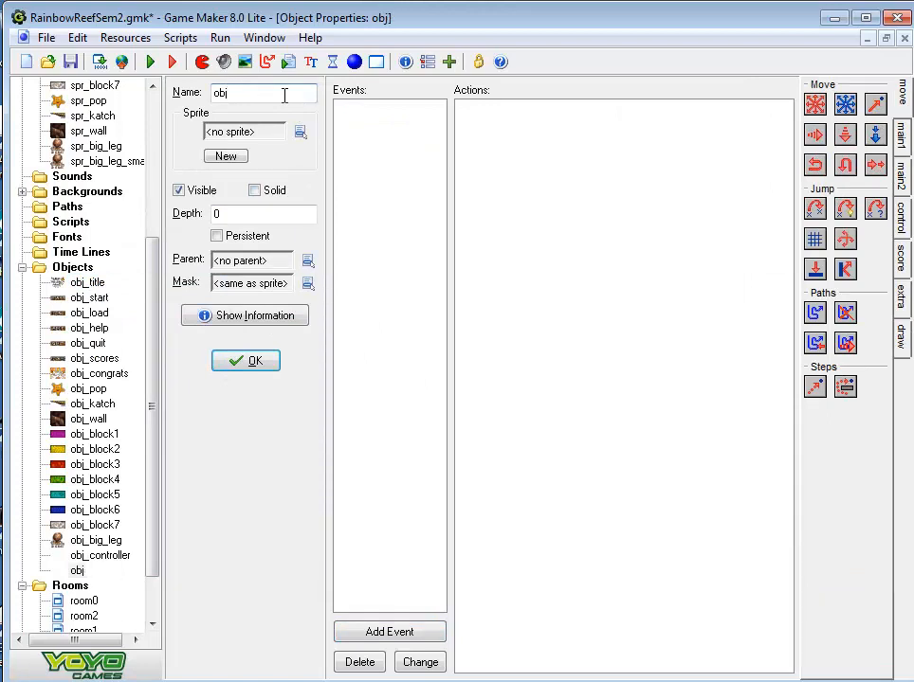
text(_big_l)
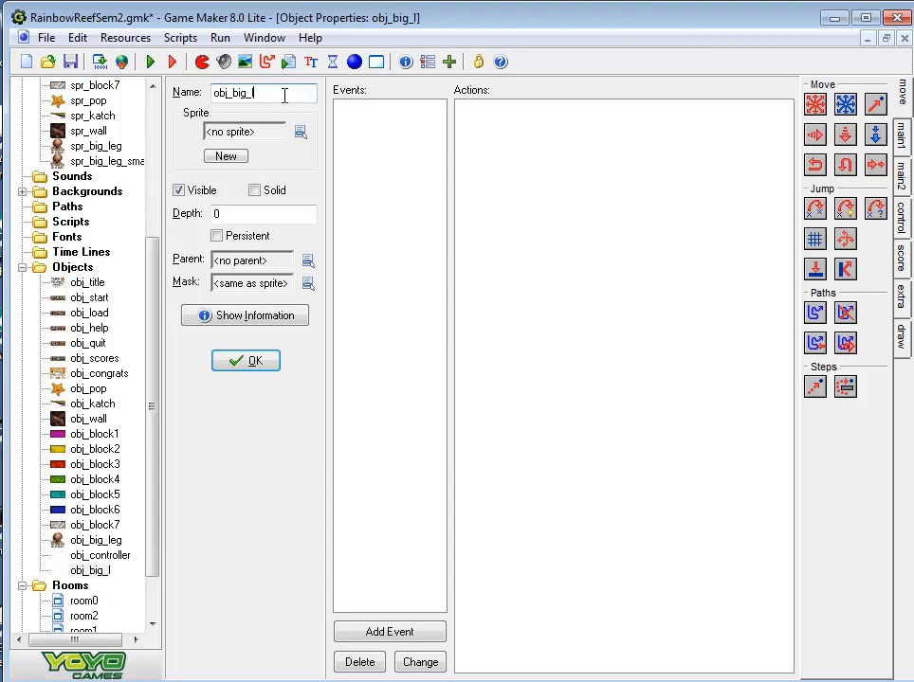
text(eg_small)
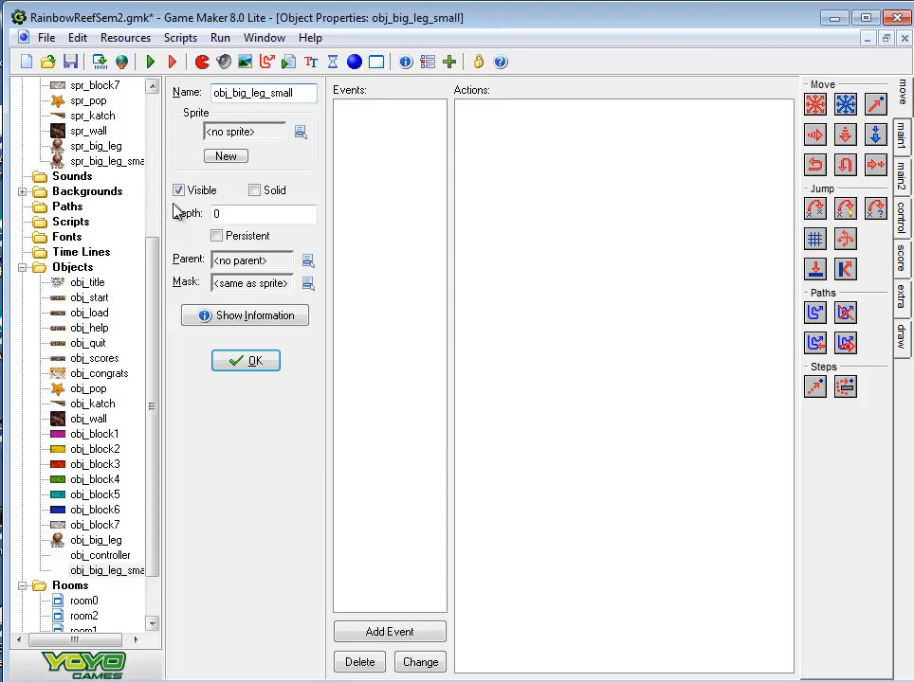
click(300, 134)
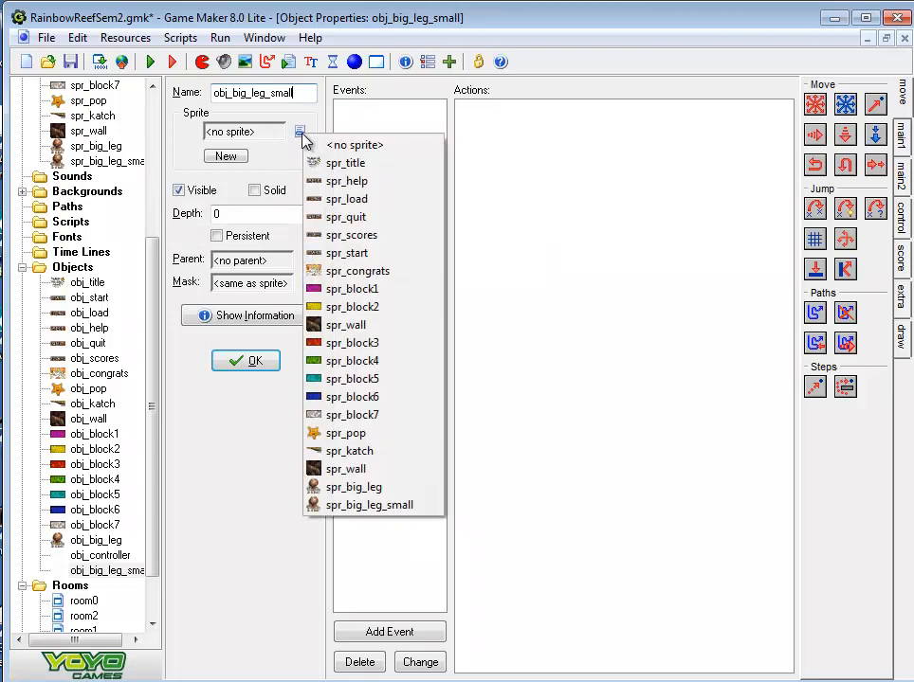
click(350, 507)
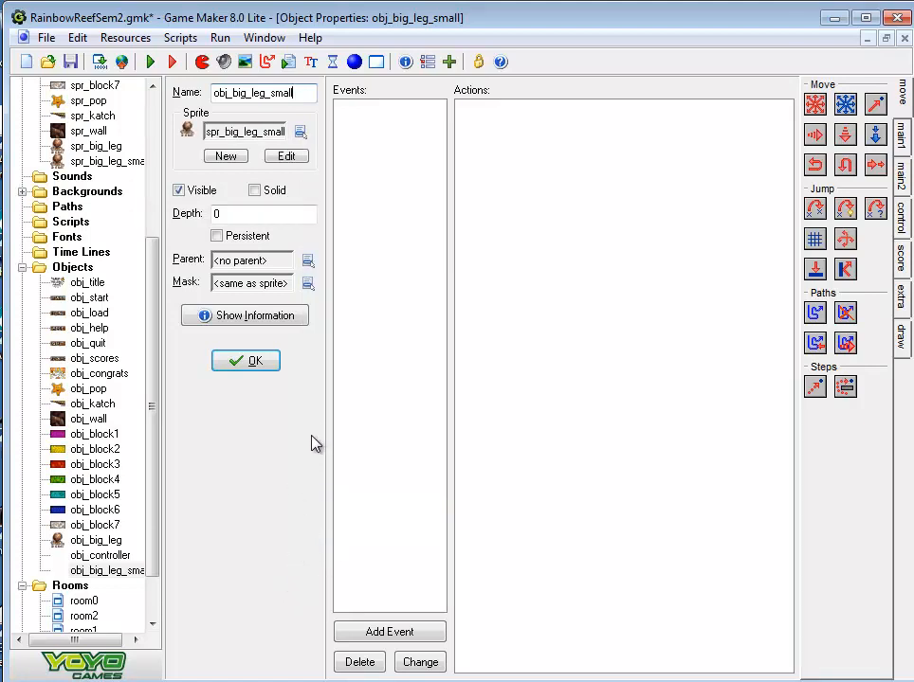
click(394, 631)
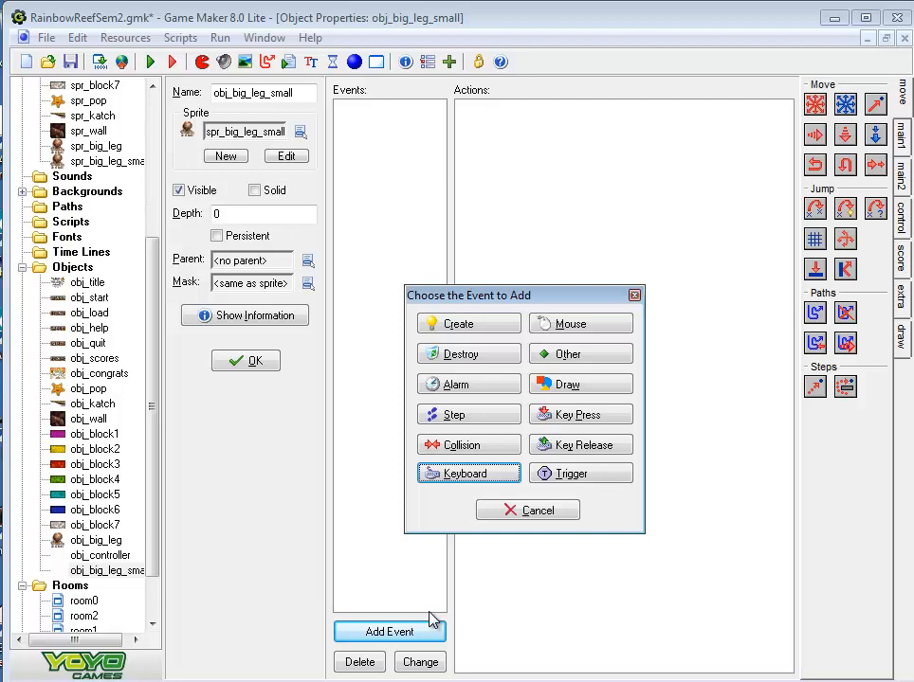
click(537, 513)
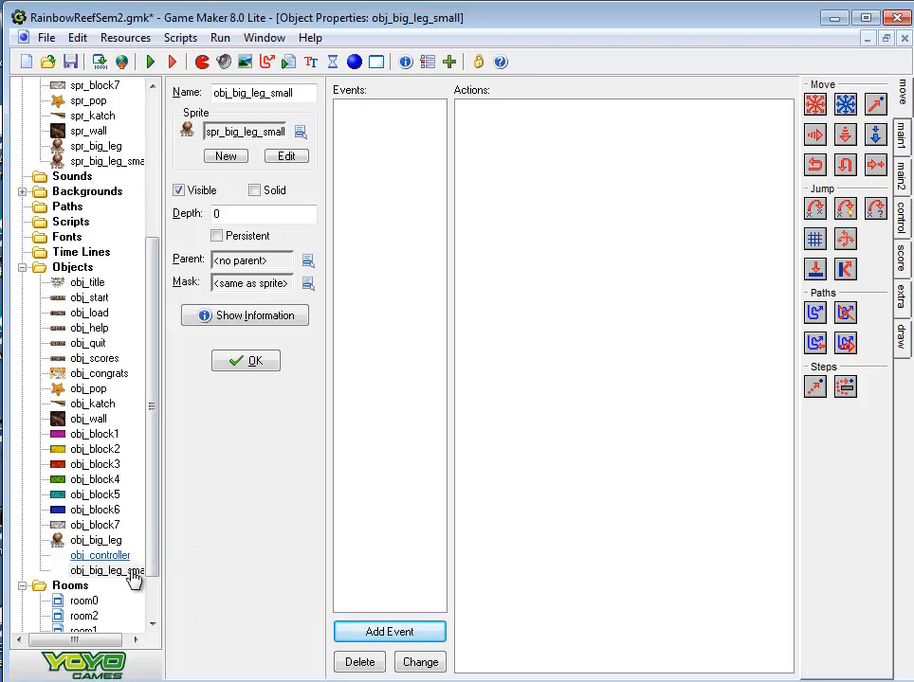
Open room2 and place one obj_big_leg_small instance between the leftmost and middle Biglegs
double_click(92, 618)
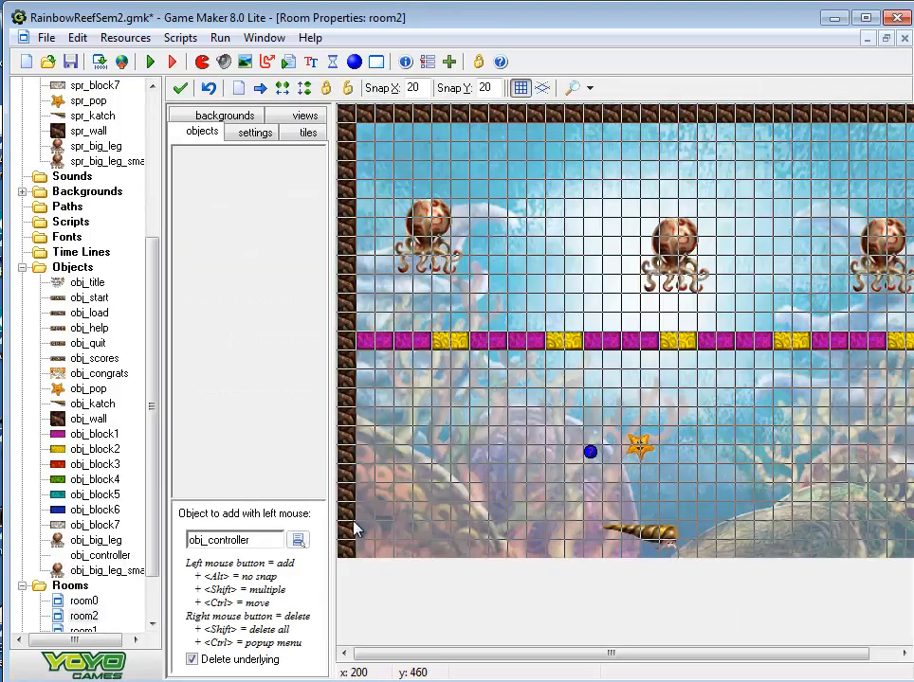
click(298, 540)
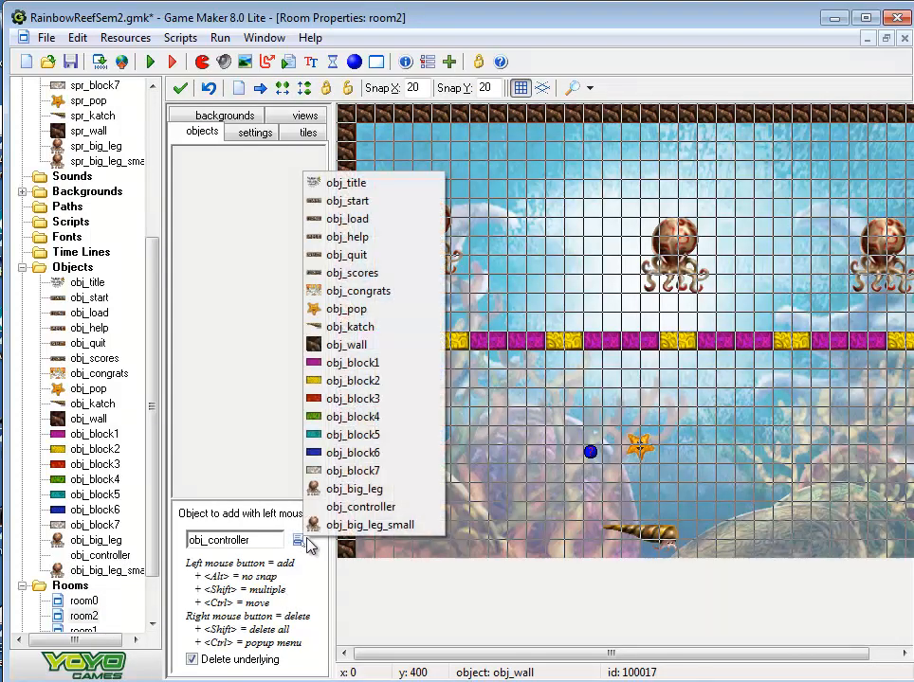
click(360, 526)
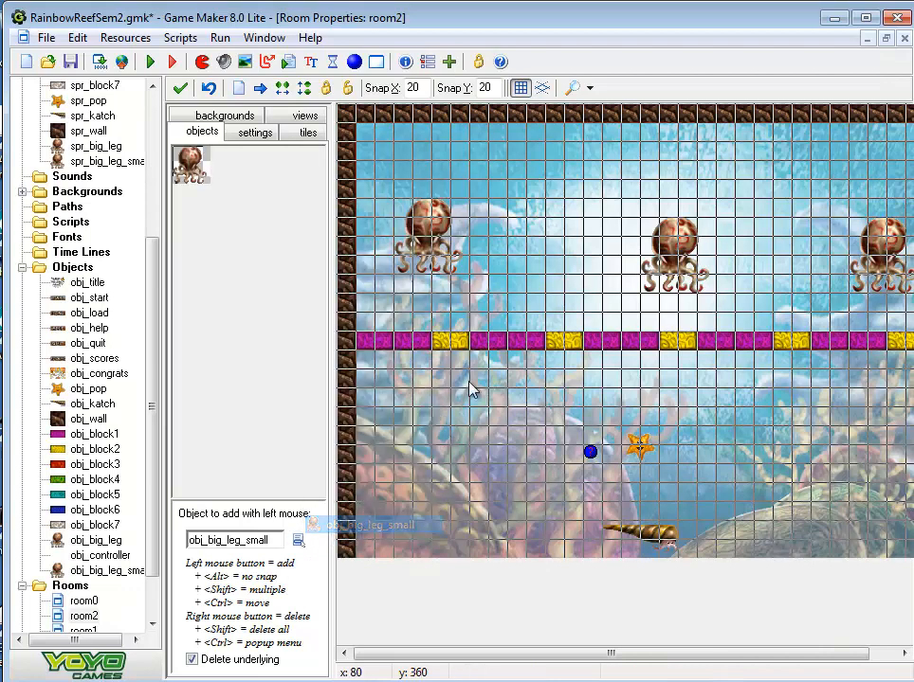
click(545, 248)
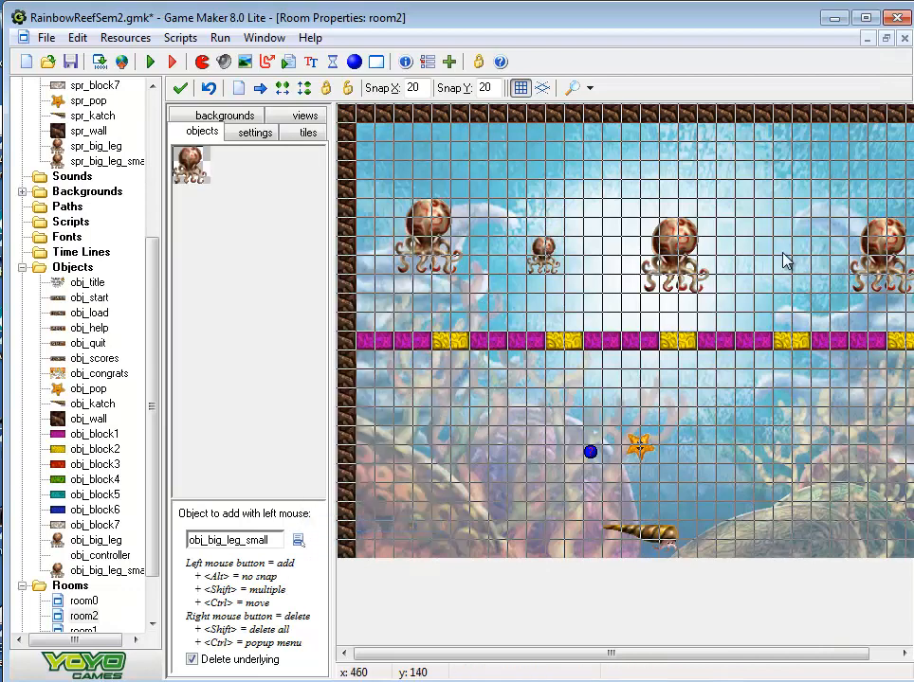
Run the game and play room2 to test how Pop interacts with the small Bigleg, then quit the game
click(152, 62)
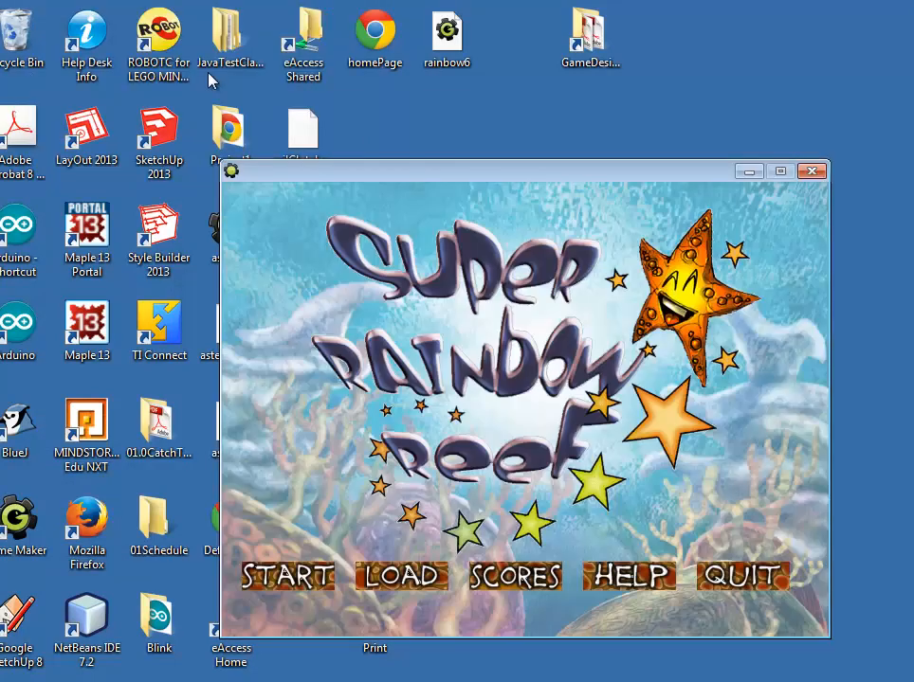
click(301, 584)
key(Left)
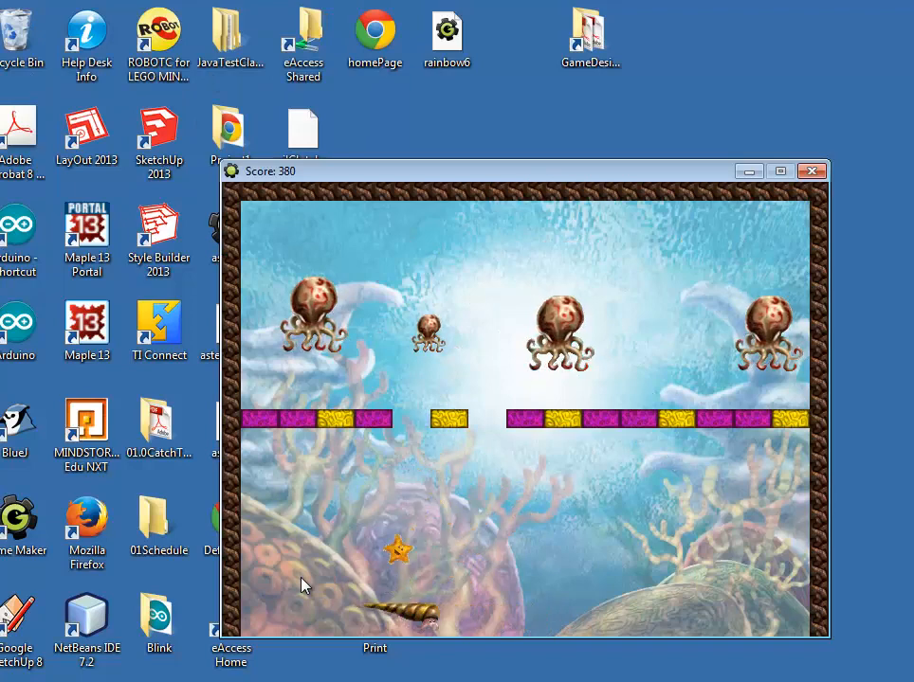
key(Left)
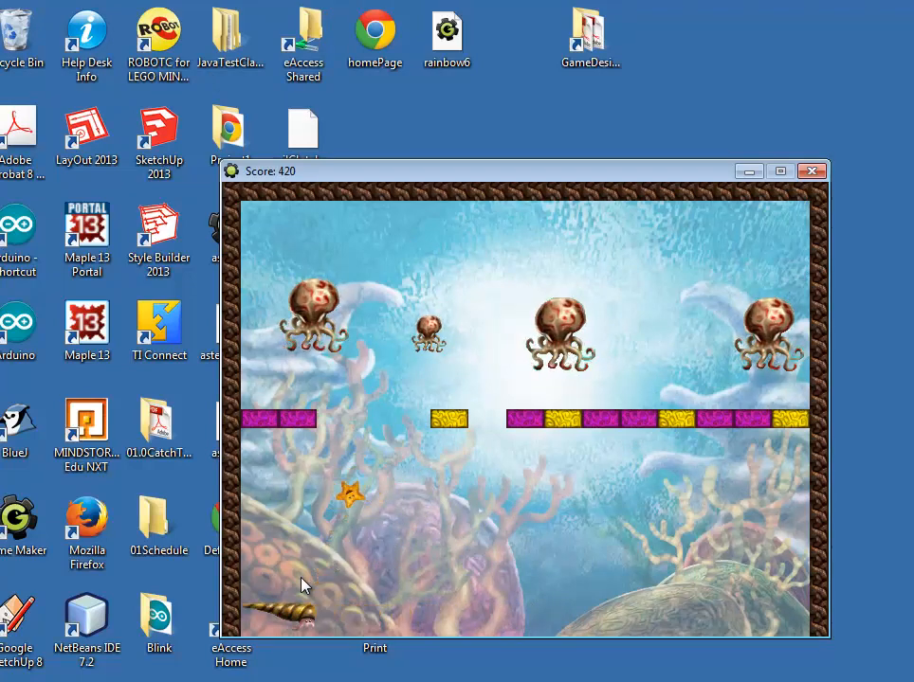
key(Right)
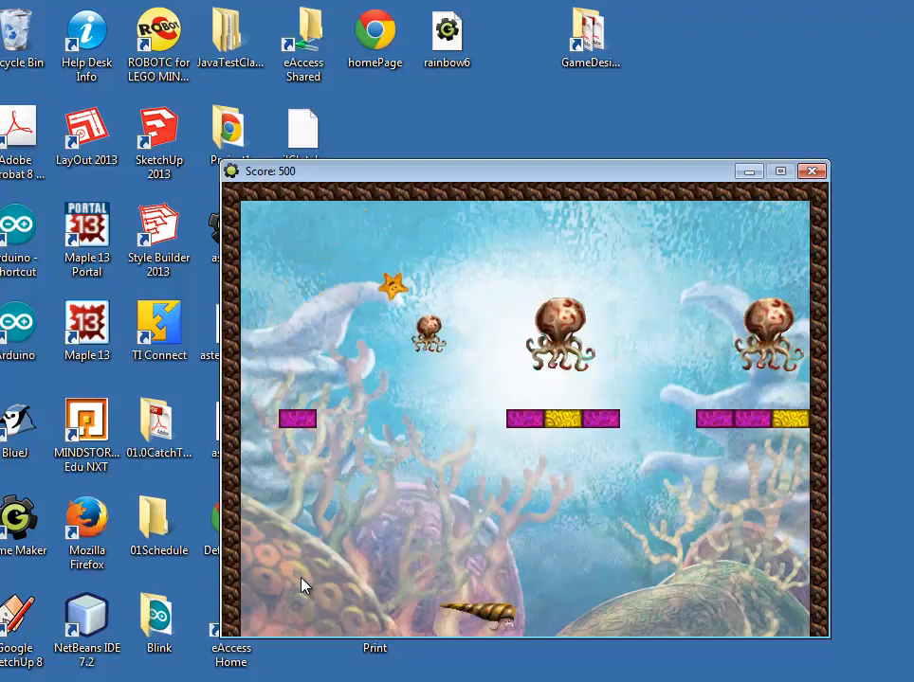
key(Right)
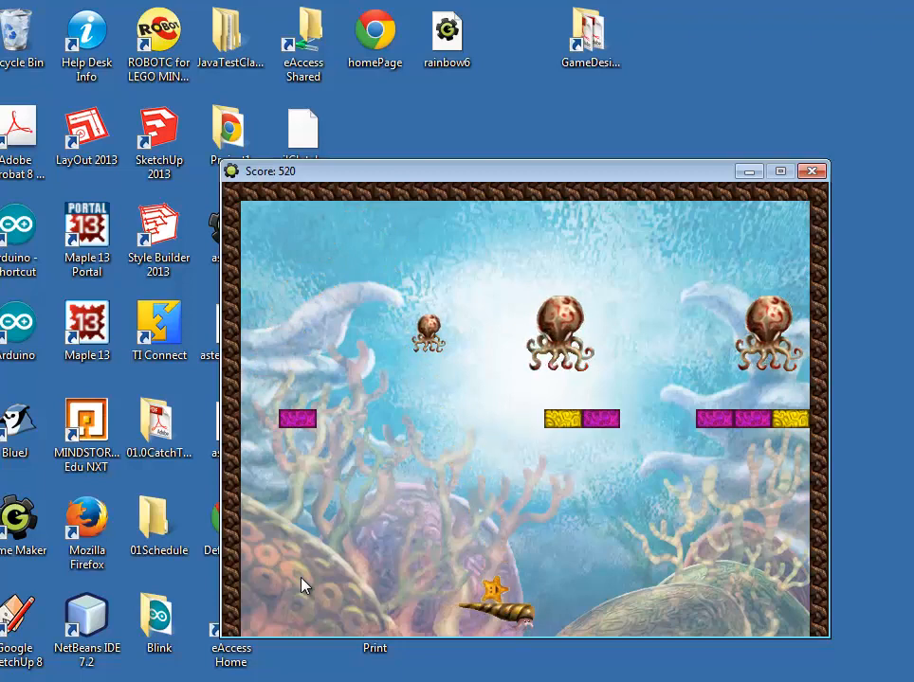
key(Left)
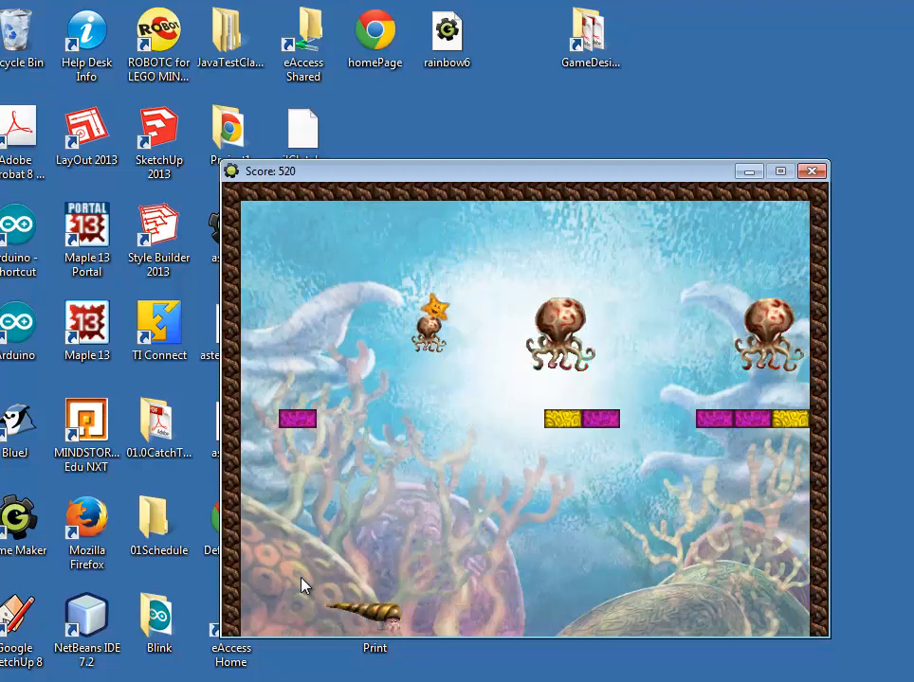
key(Right)
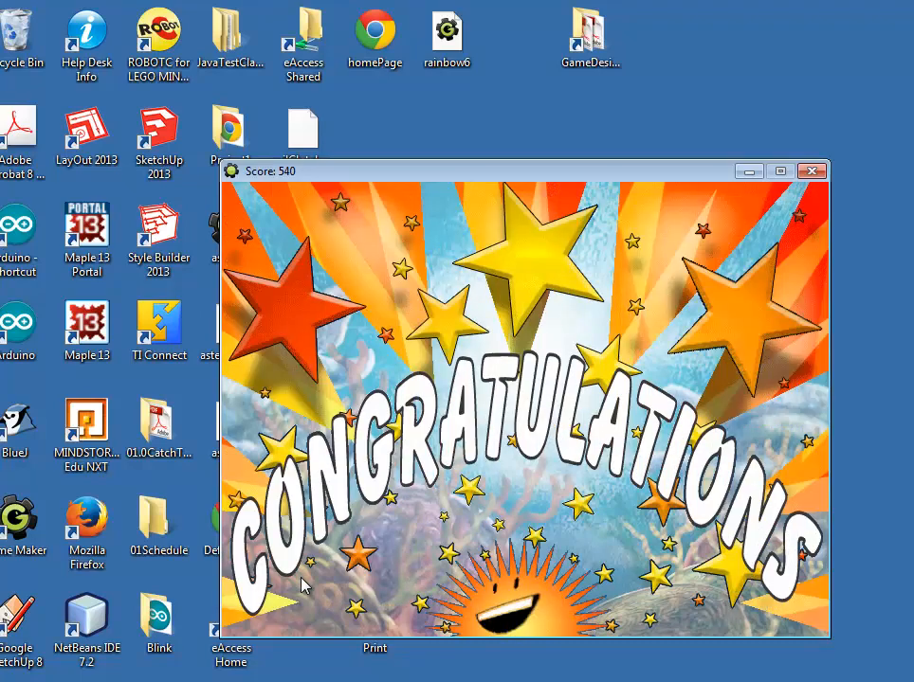
key(Escape)
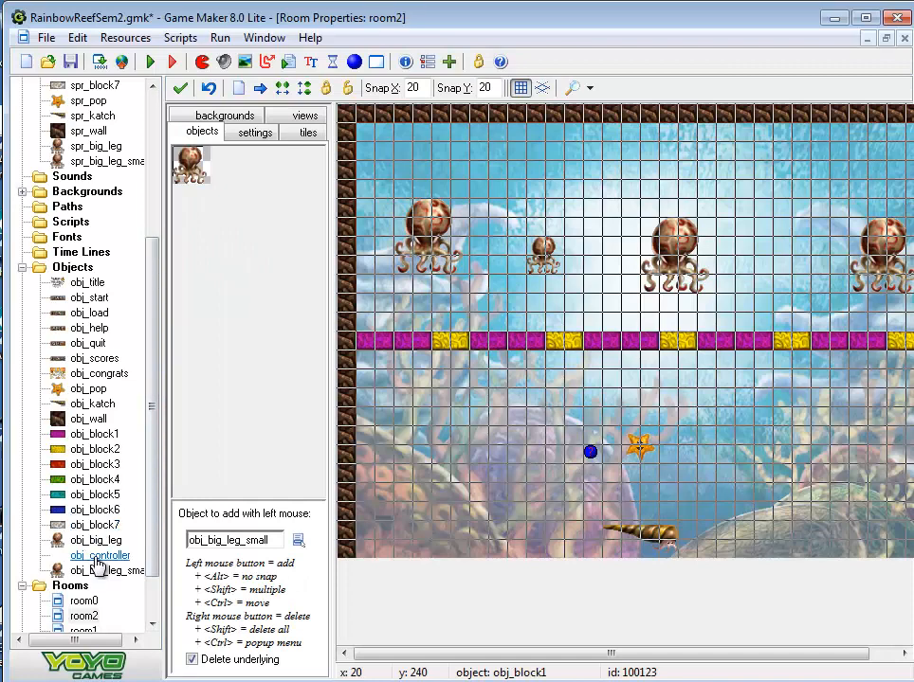
Check obj_pop's collision events, then set the parent of obj_big_leg_small to obj_big_leg
double_click(86, 389)
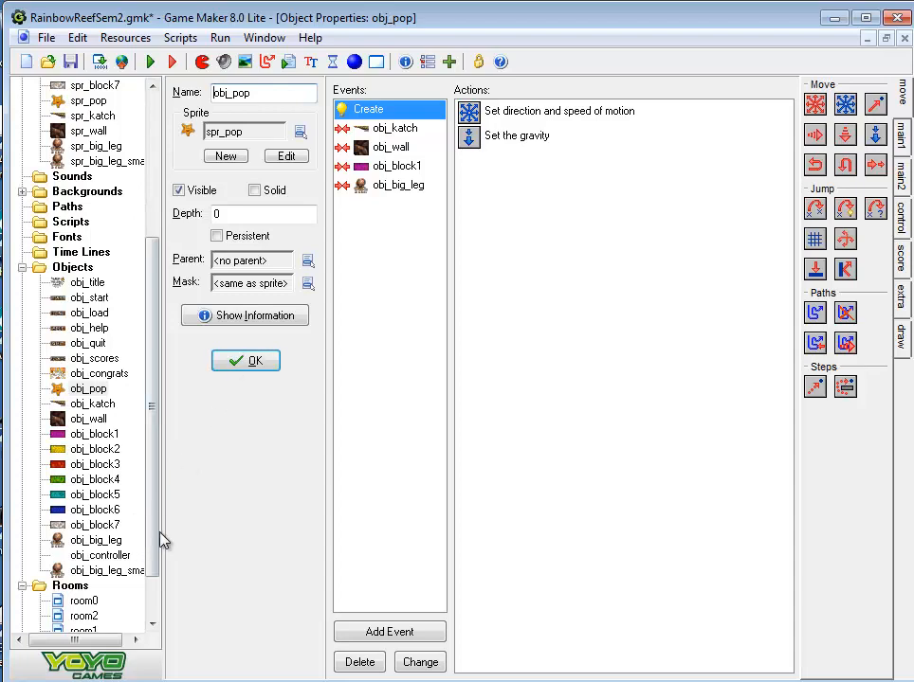
double_click(109, 571)
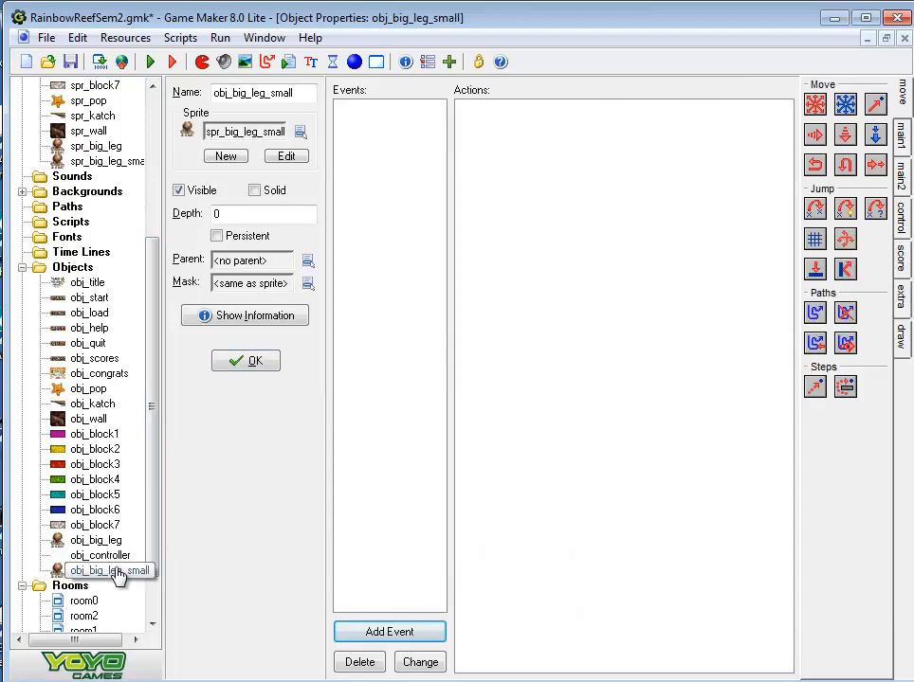
click(308, 261)
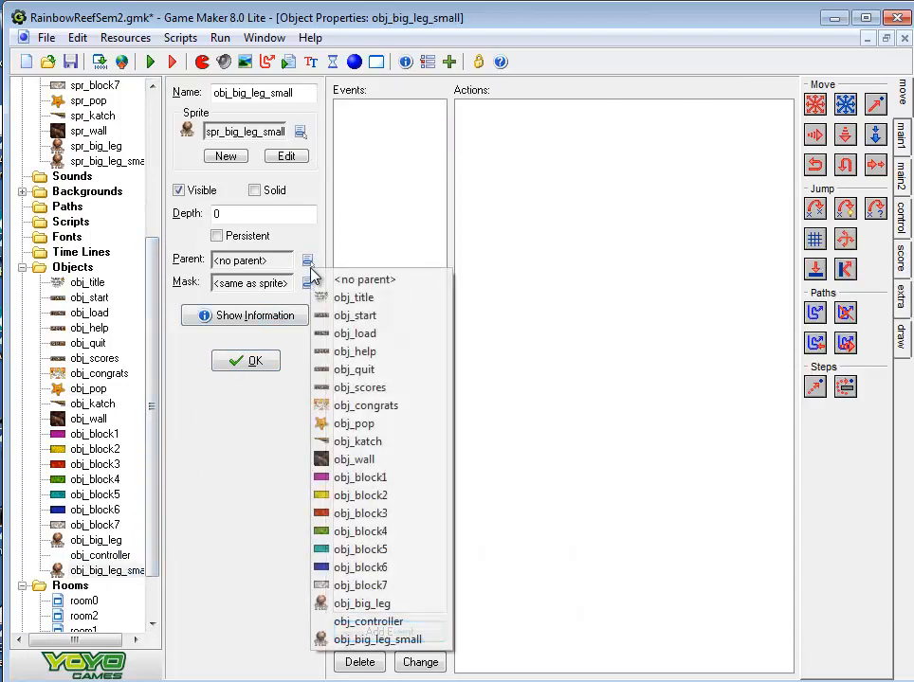
click(346, 607)
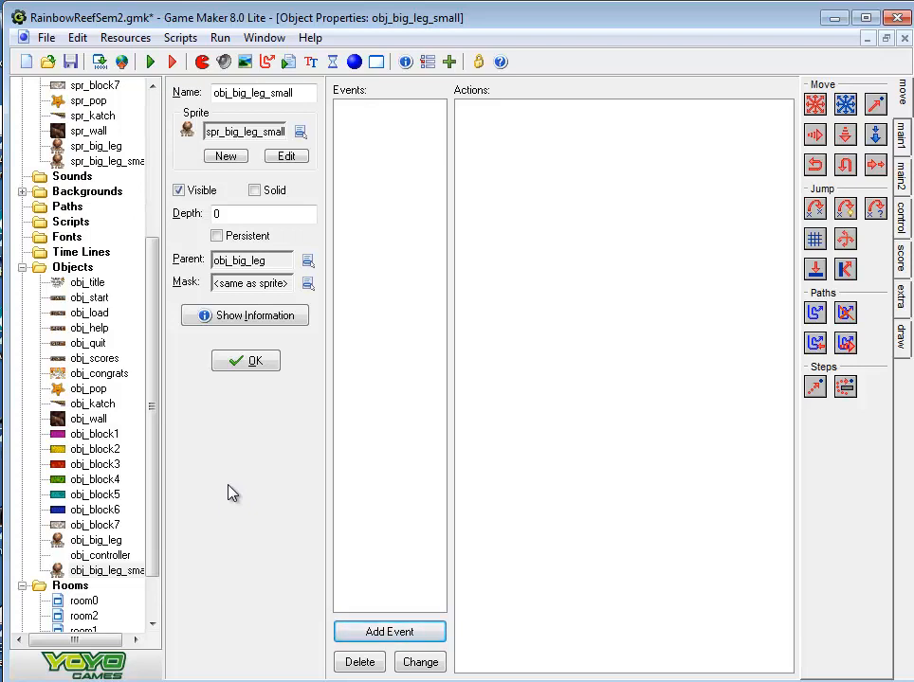
Create a new object named obj_big_leg_move and assign it the sprite spr_big_leg
right_click(76, 270)
click(125, 281)
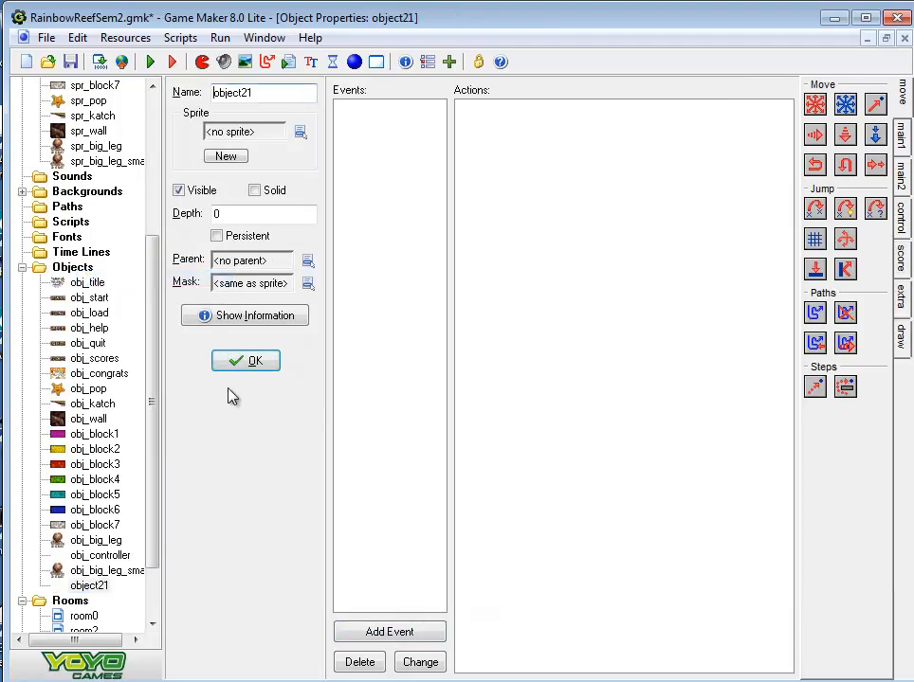
click(265, 92)
key(BackSpace)
key(BackSpace)
key(BackSpace)
key(BackSpace)
key(BackSpace)
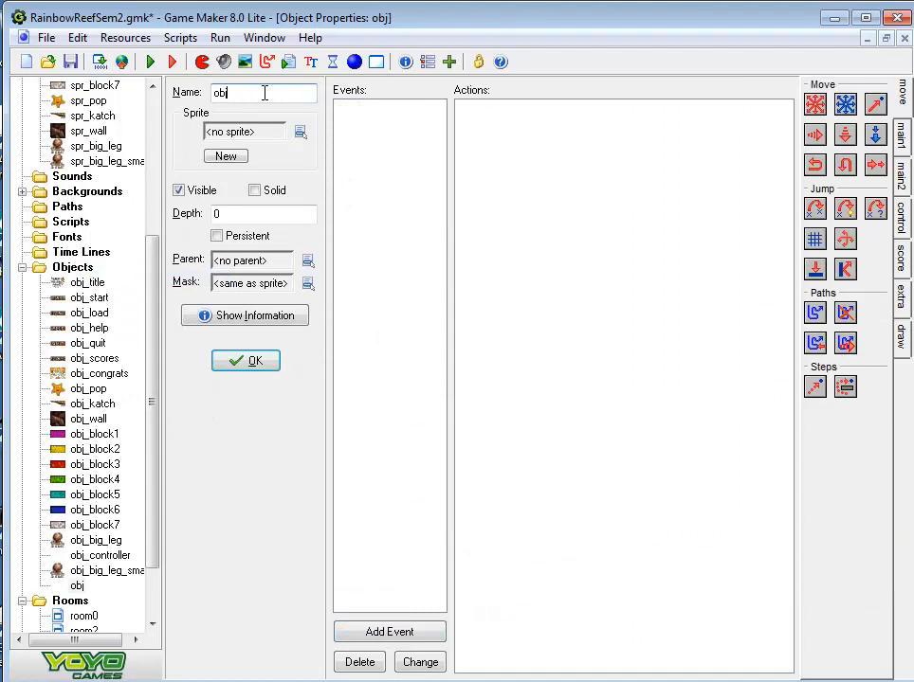
text(_bigle)
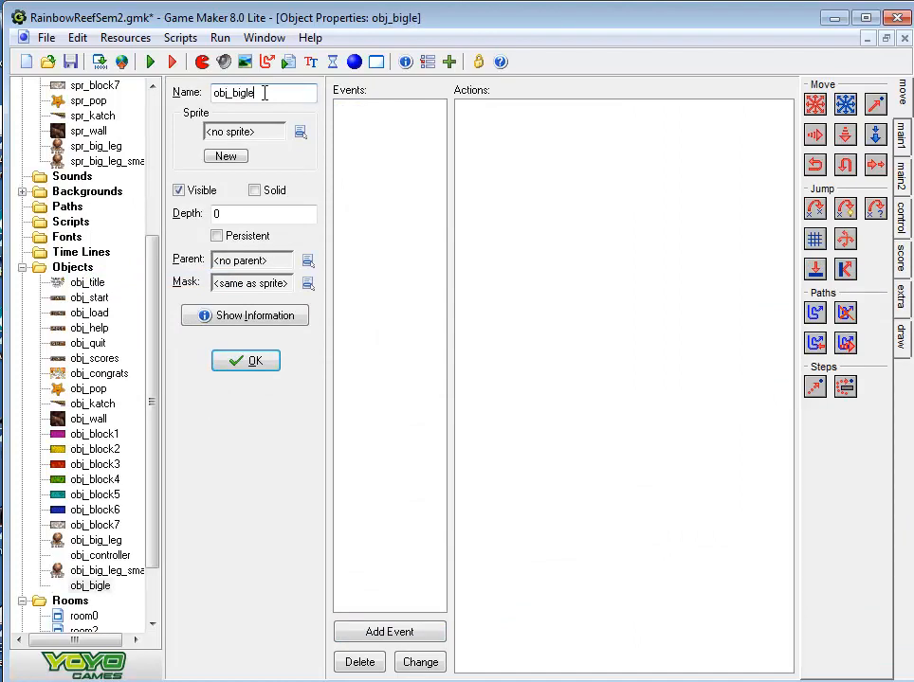
text(g_move)
key(Left)
key(Left)
key(Left)
key(Left)
key(Left)
key(Left)
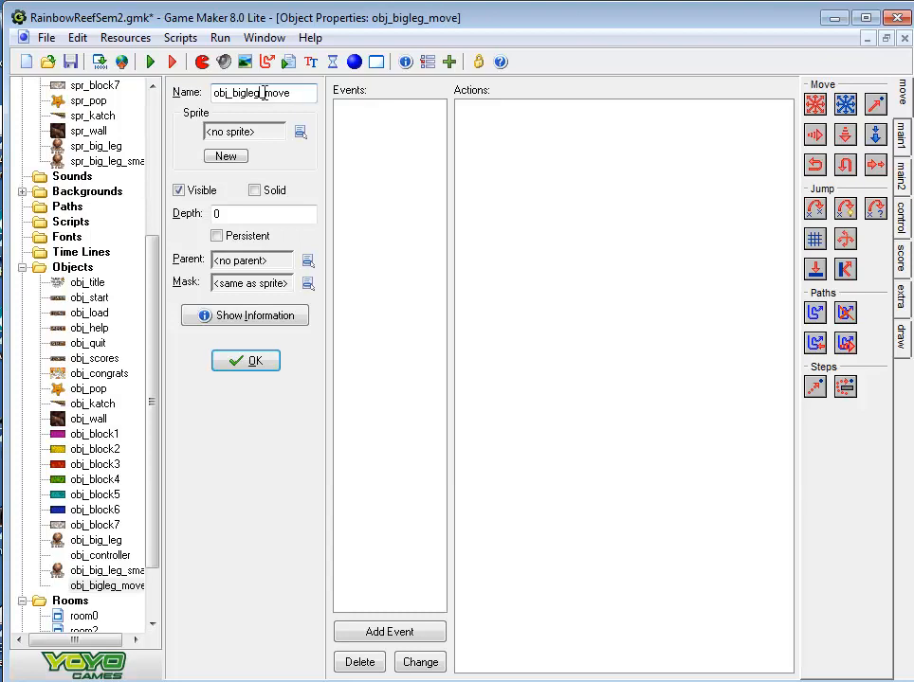
text(_)
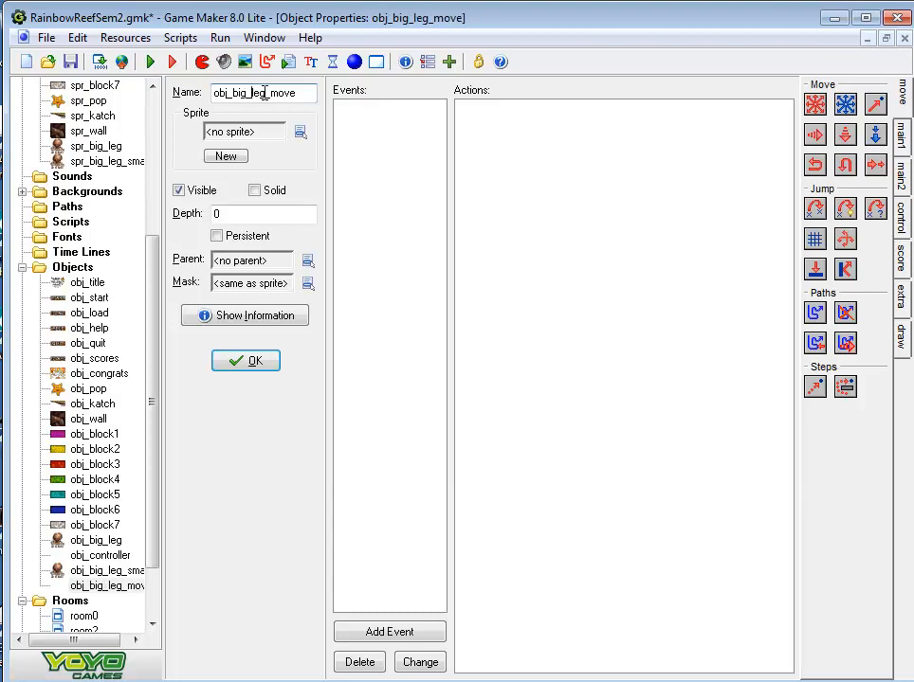
click(301, 134)
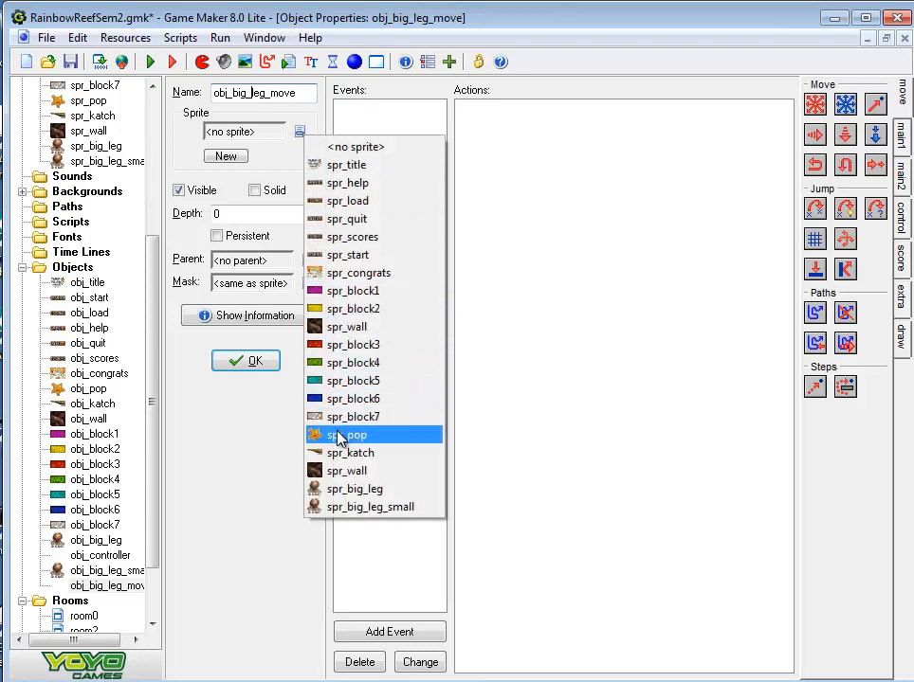
click(325, 490)
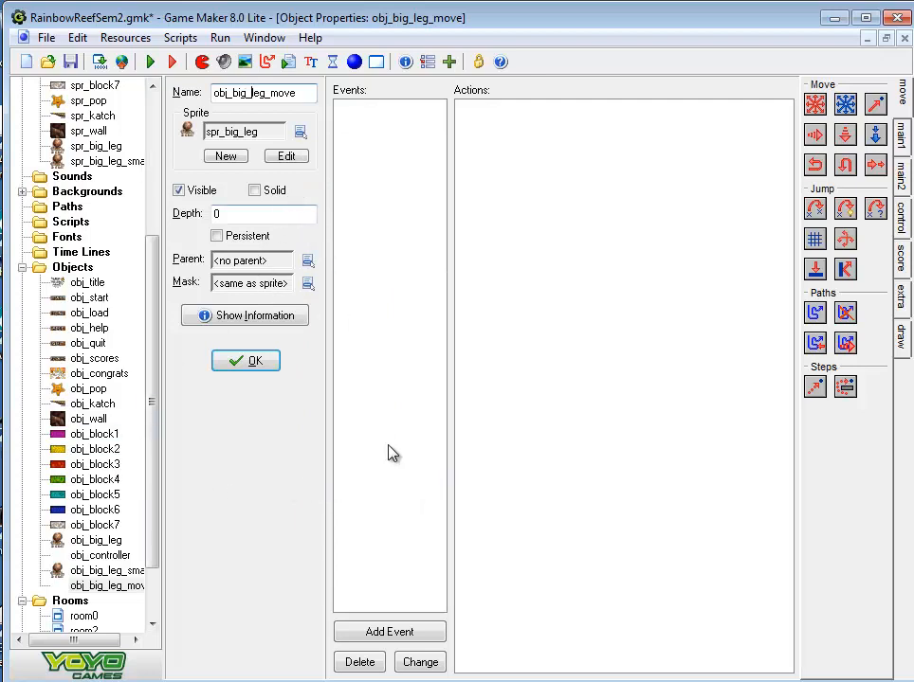
Add a Create event to obj_big_leg_move with a Move Fixed action using the left and right directions at speed 1
click(397, 633)
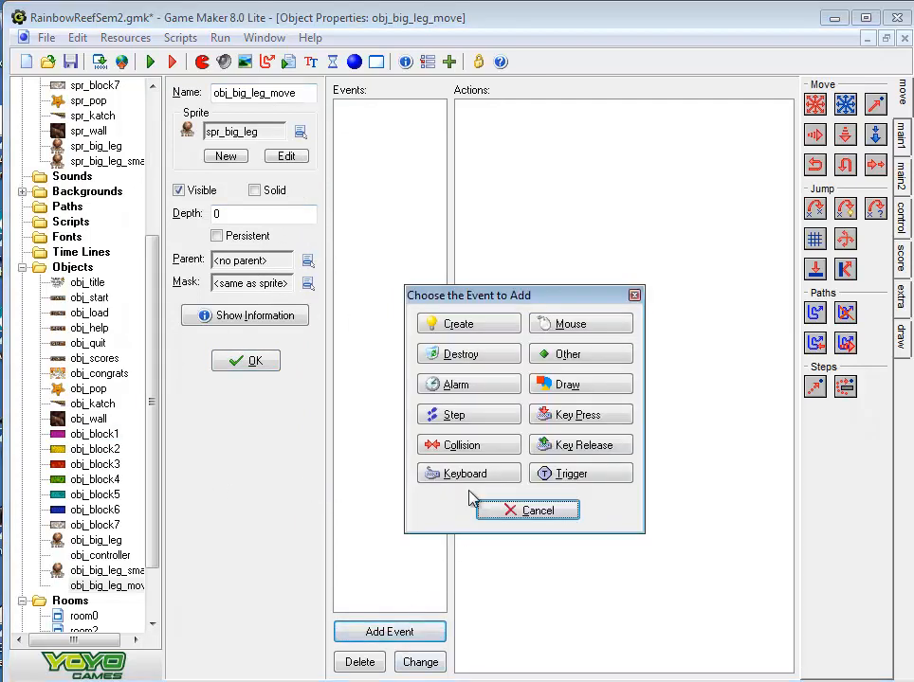
click(458, 326)
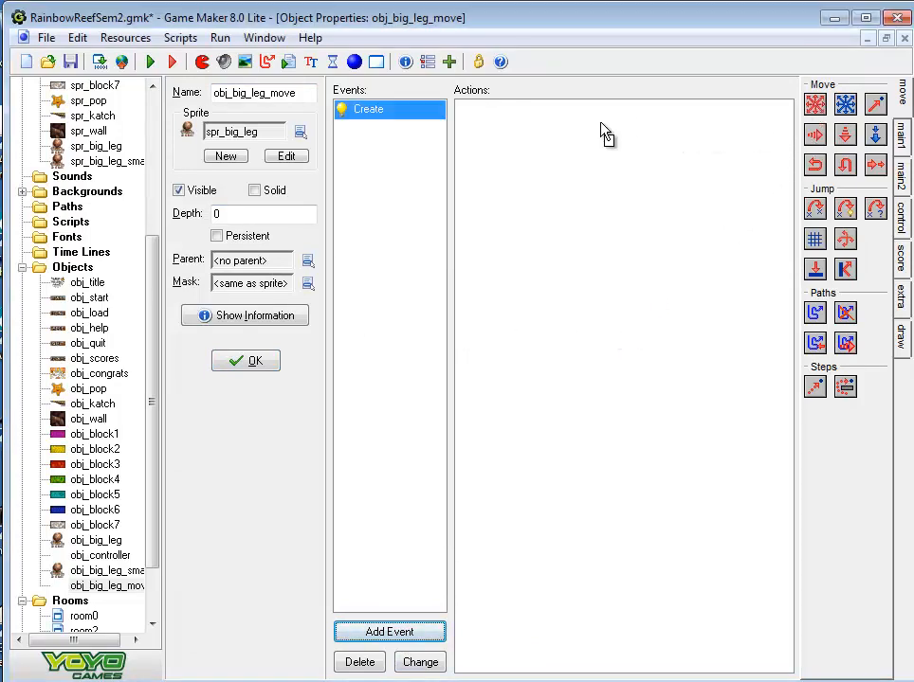
drag(603, 132, 603, 135)
click(492, 409)
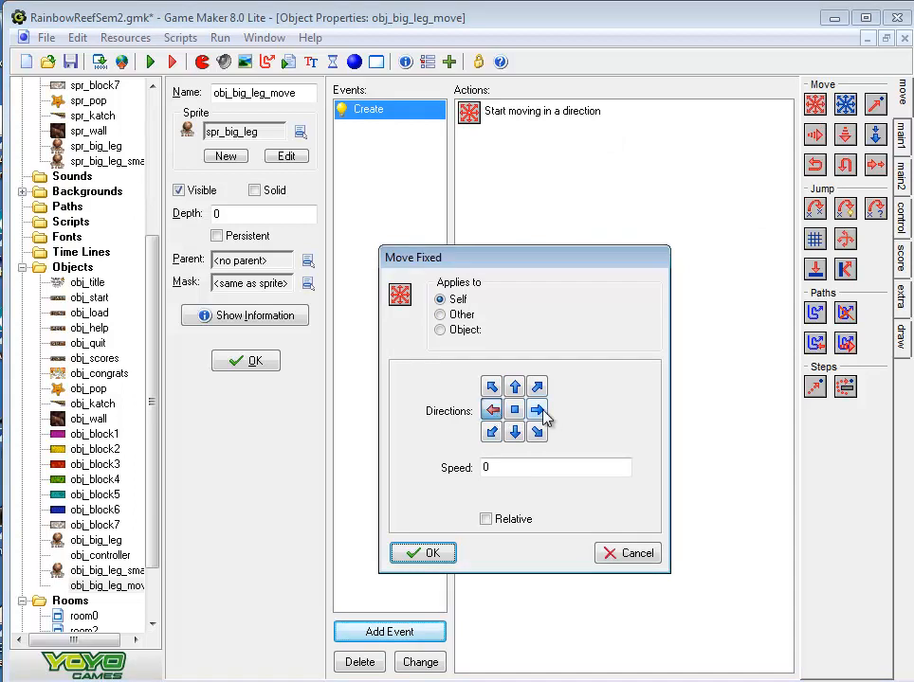
click(538, 409)
drag(516, 467, 469, 468)
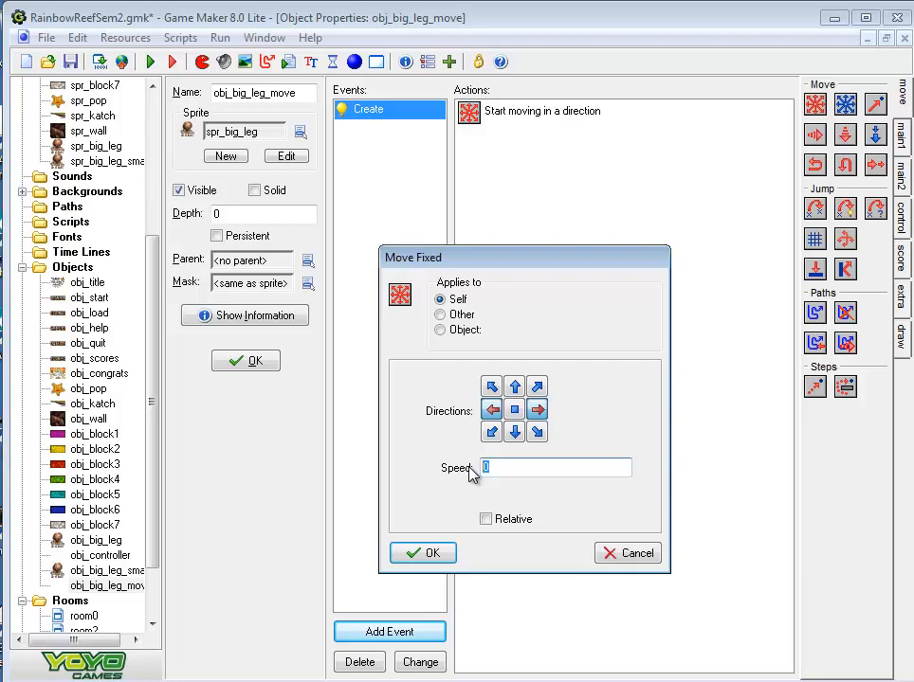
text(1)
click(426, 553)
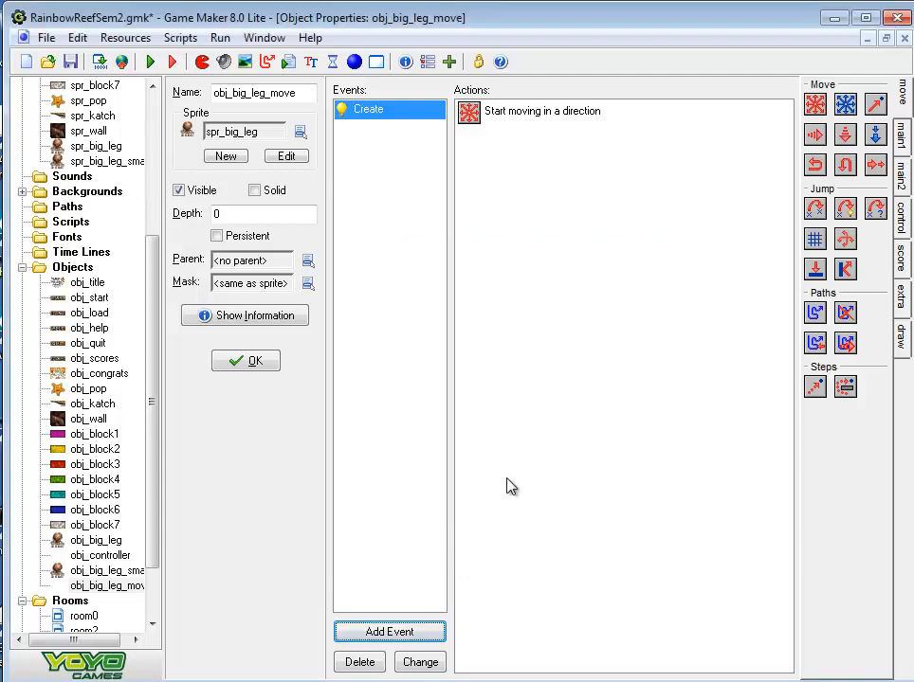
Add a collision event with obj_wall to obj_big_leg_move that reverses its own horizontal direction
click(398, 633)
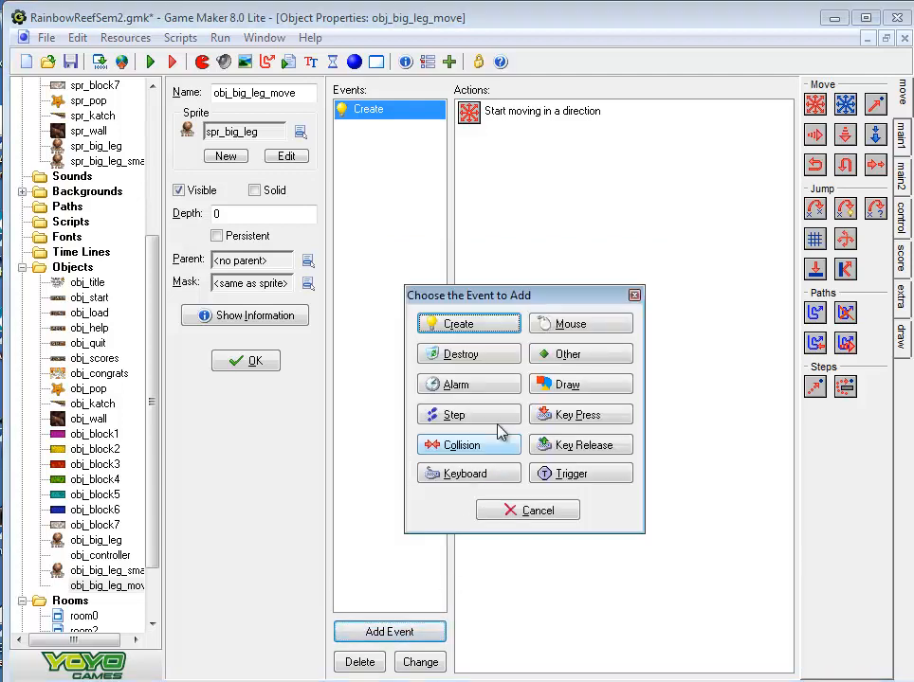
click(474, 448)
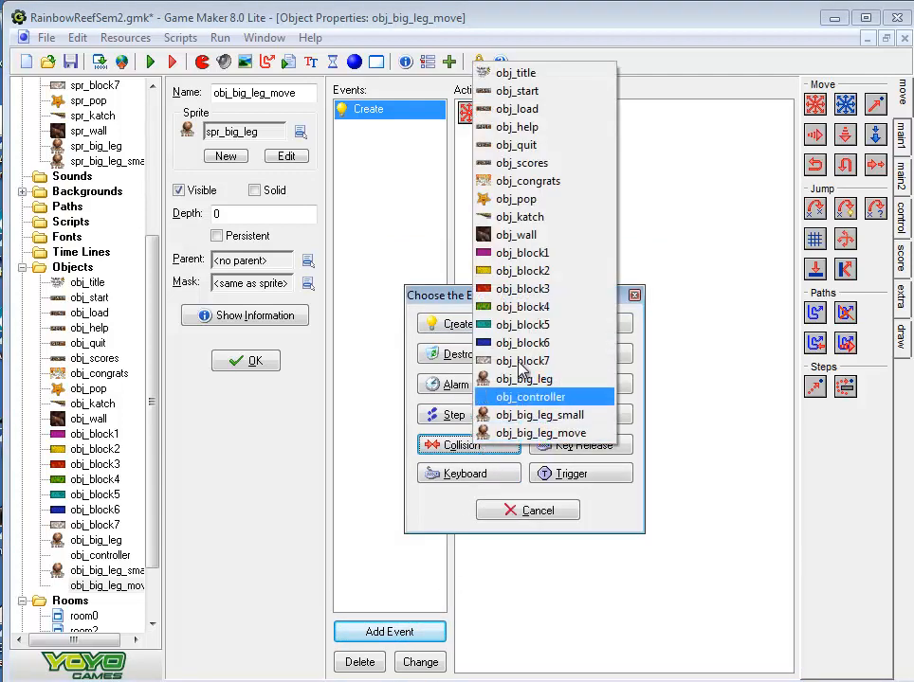
click(526, 235)
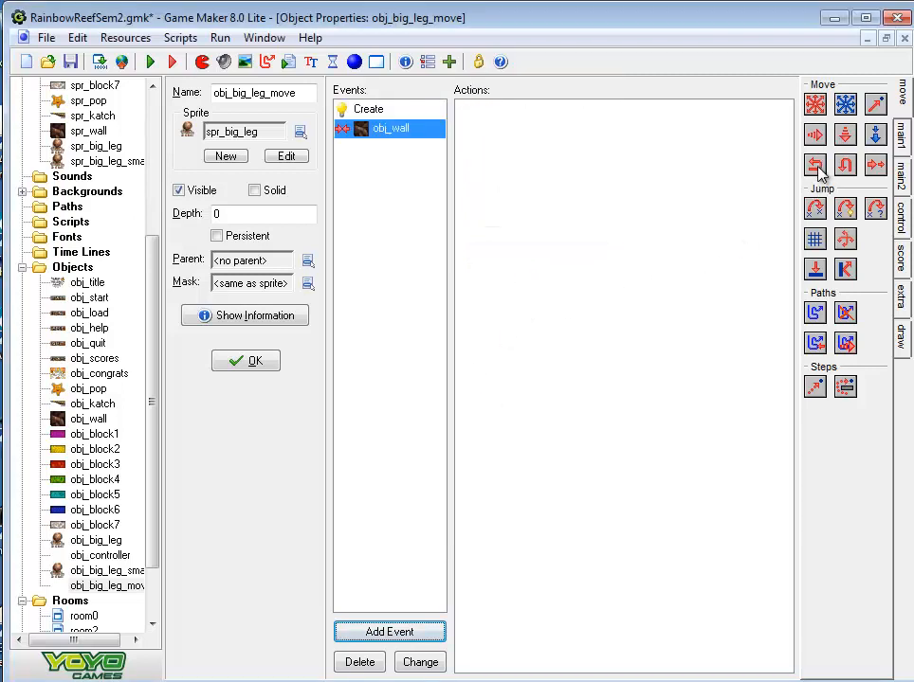
drag(815, 164, 605, 153)
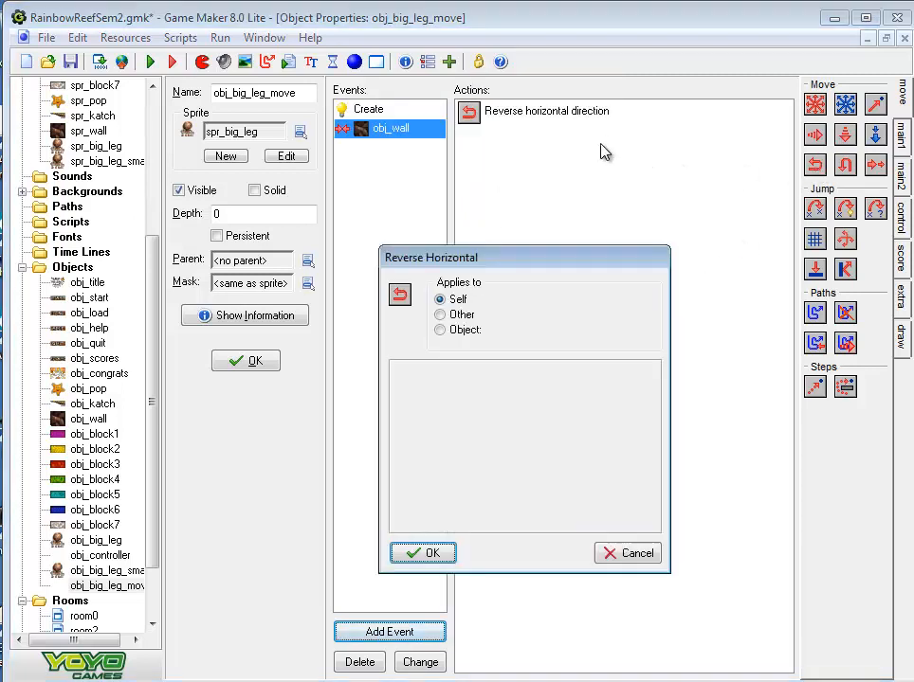
click(428, 554)
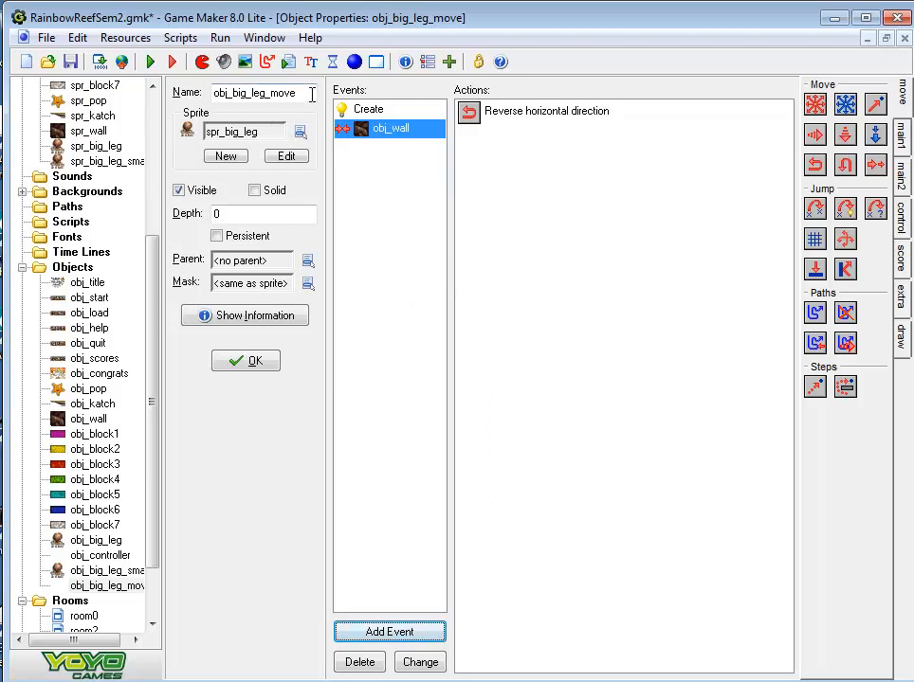
Review the Create and wall collision events, then set obj_big_leg_move's parent to obj_big_leg and close its properties
click(370, 111)
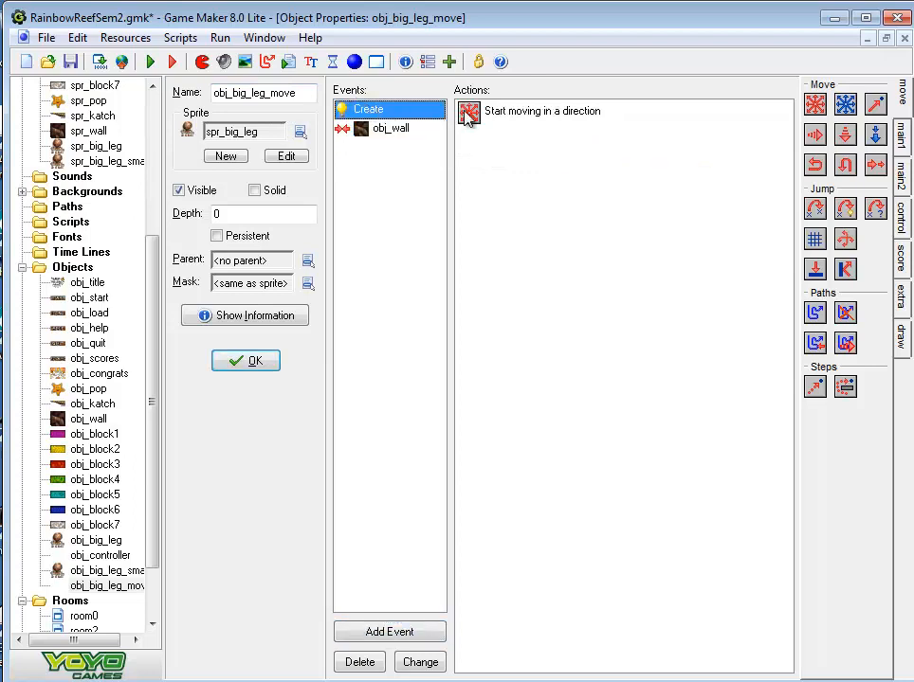
click(396, 129)
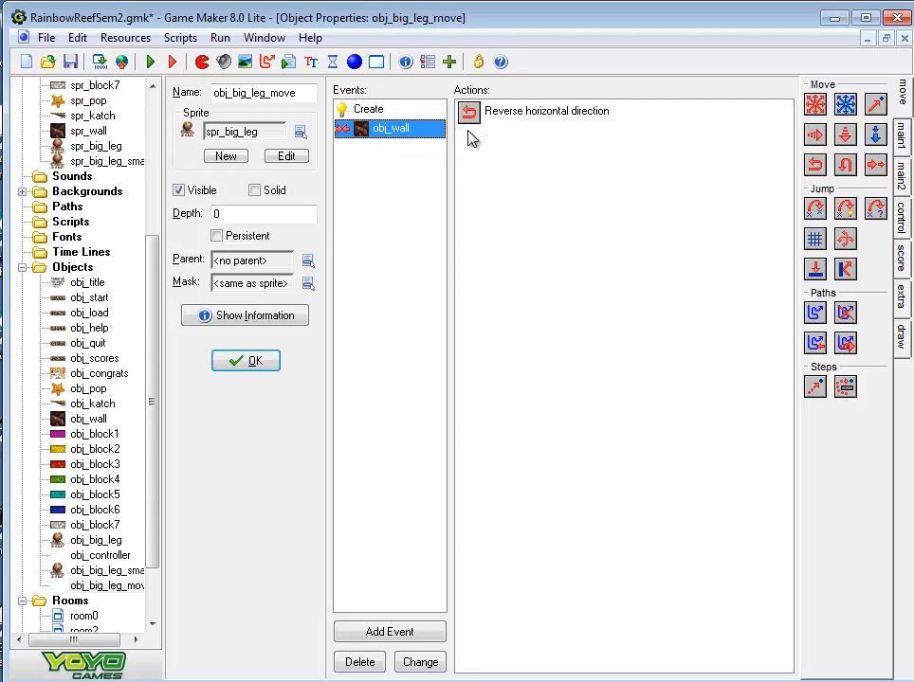
click(308, 261)
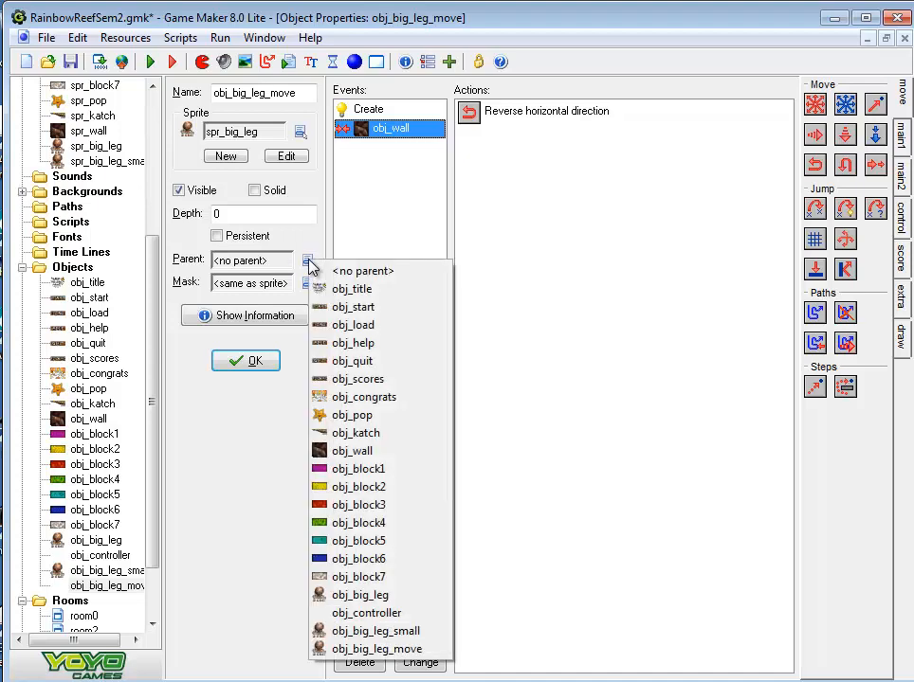
click(331, 597)
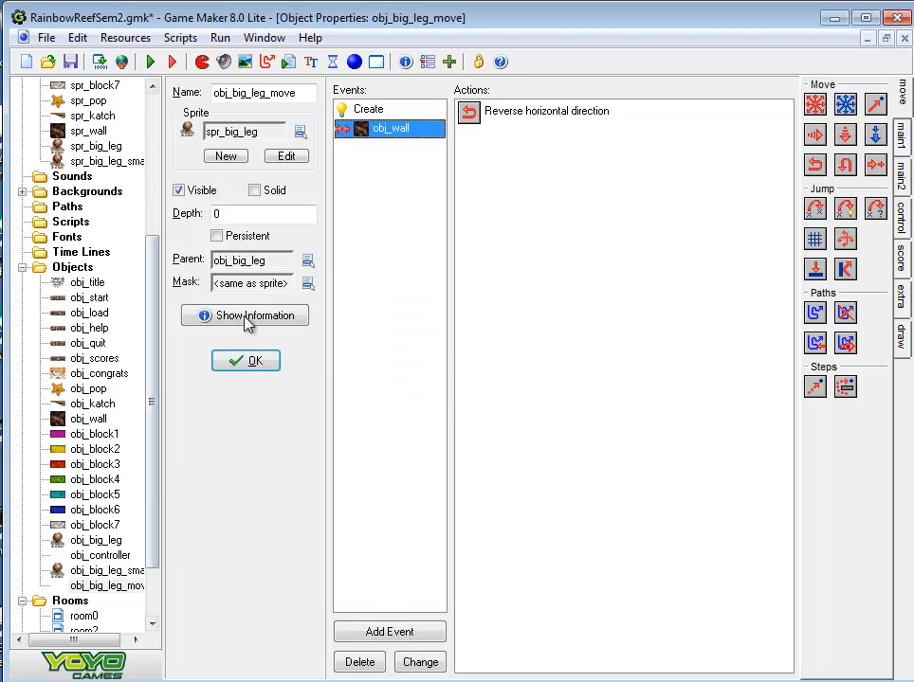
click(268, 364)
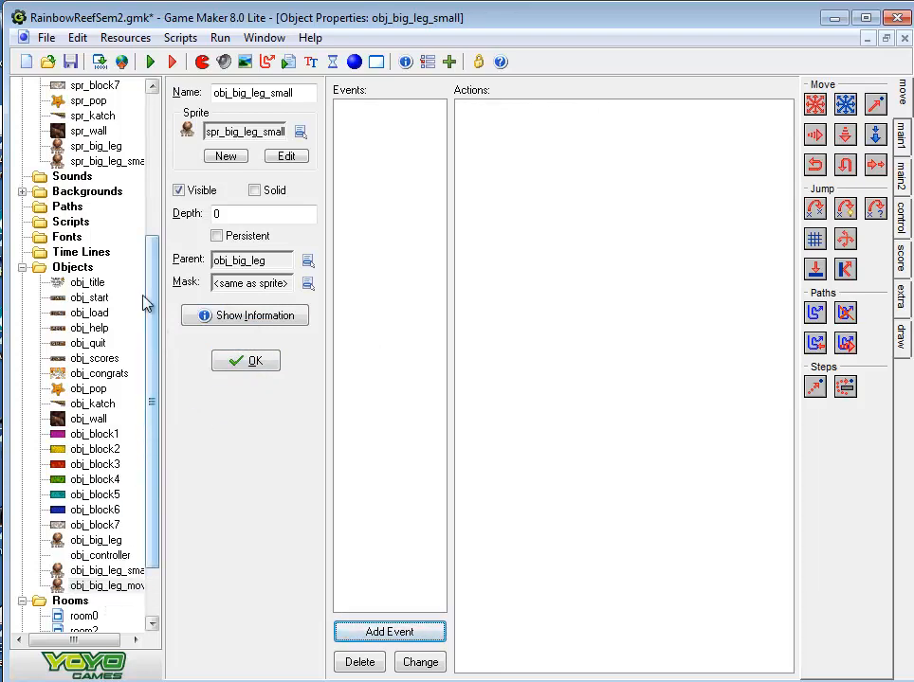
Create a new object named obj_big_leg_small_move
right_click(74, 270)
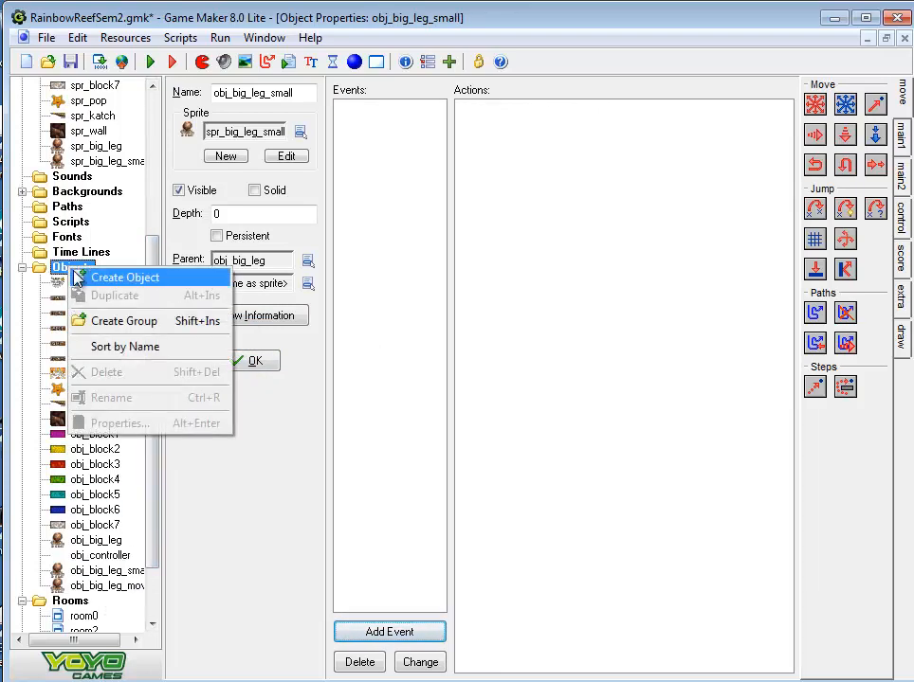
click(76, 277)
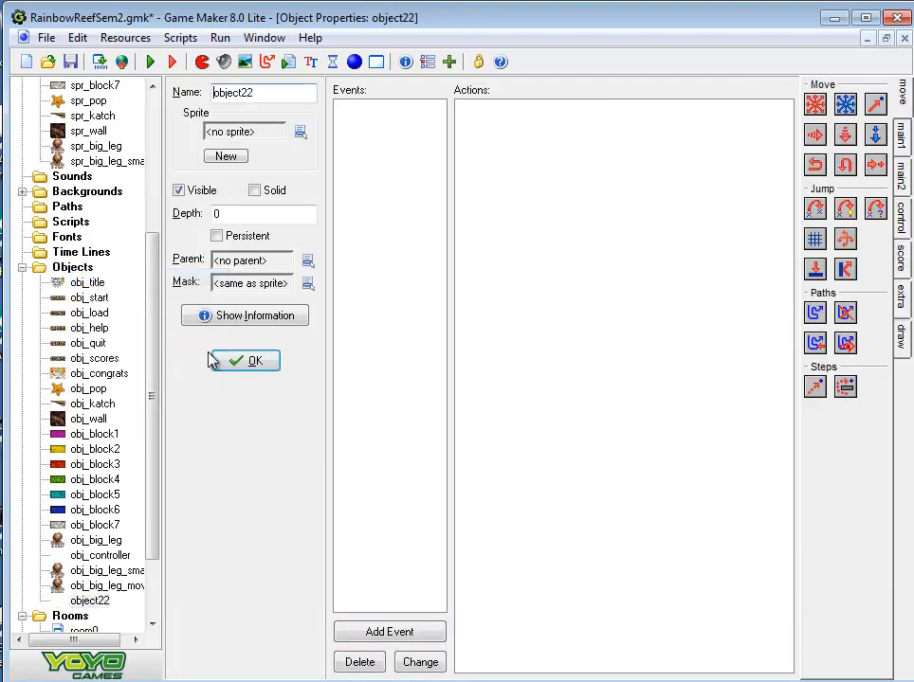
click(302, 92)
key(BackSpace)
key(BackSpace)
key(BackSpace)
key(BackSpace)
key(BackSpace)
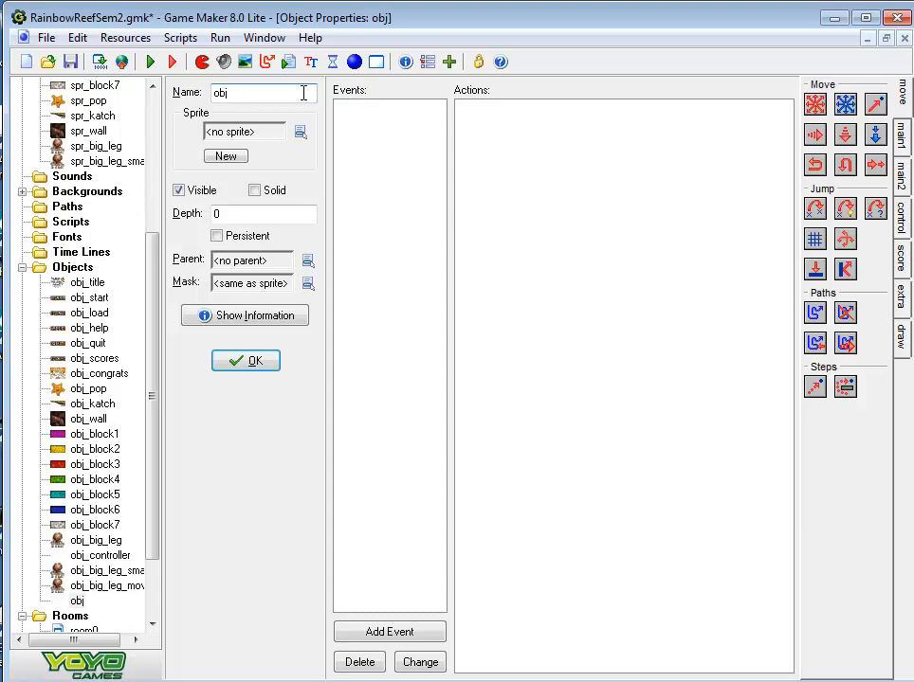
text(_big_l)
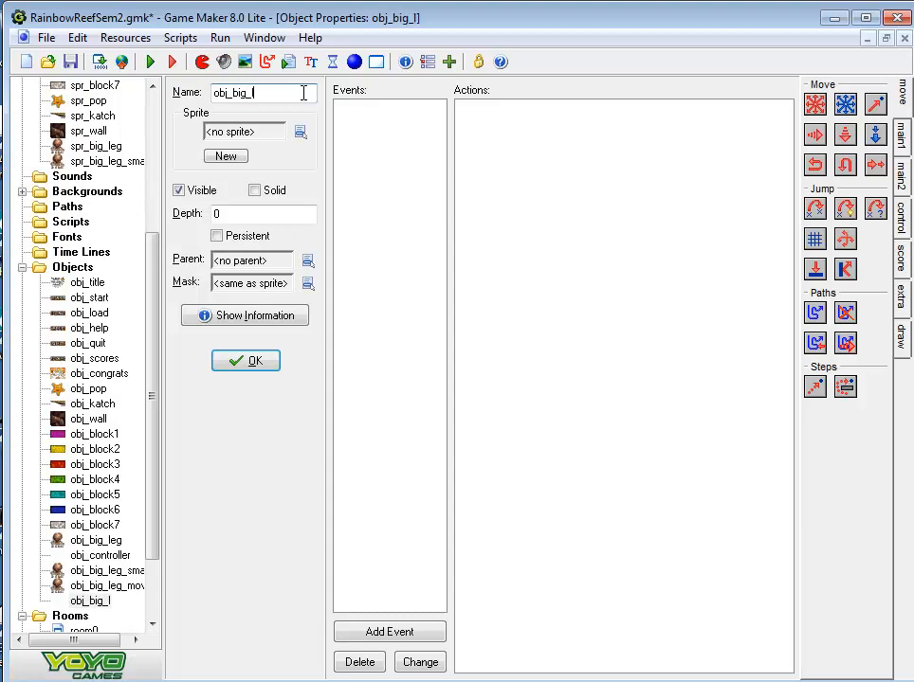
text(eg_small_mo)
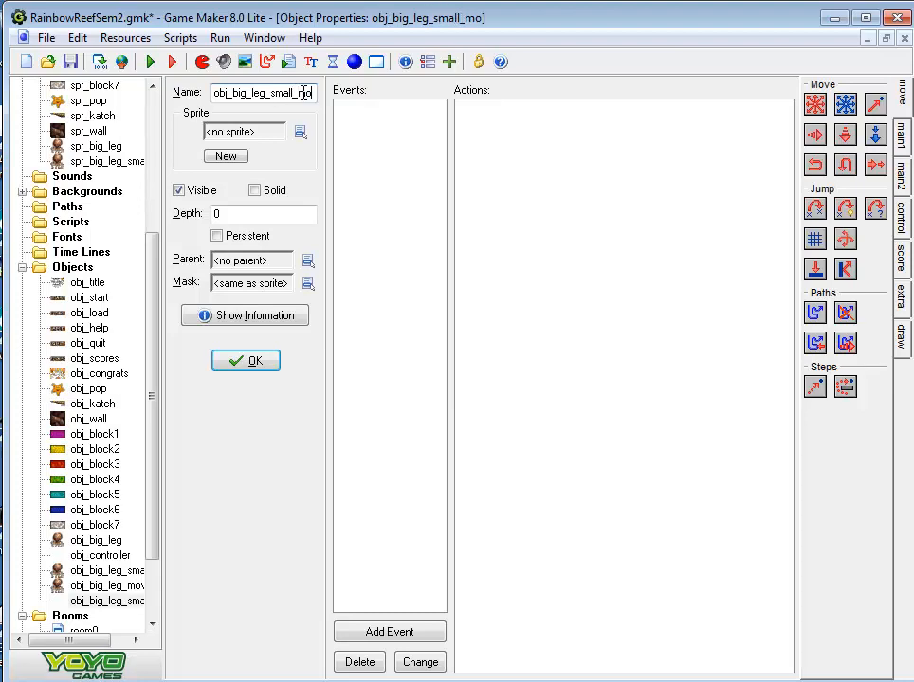
text(ve)
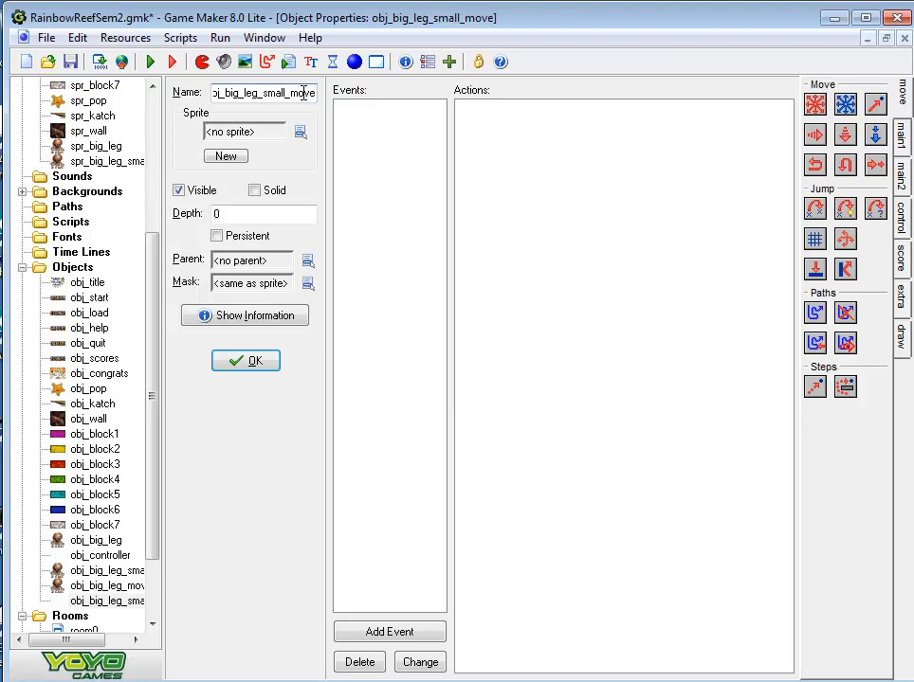
key(Home)
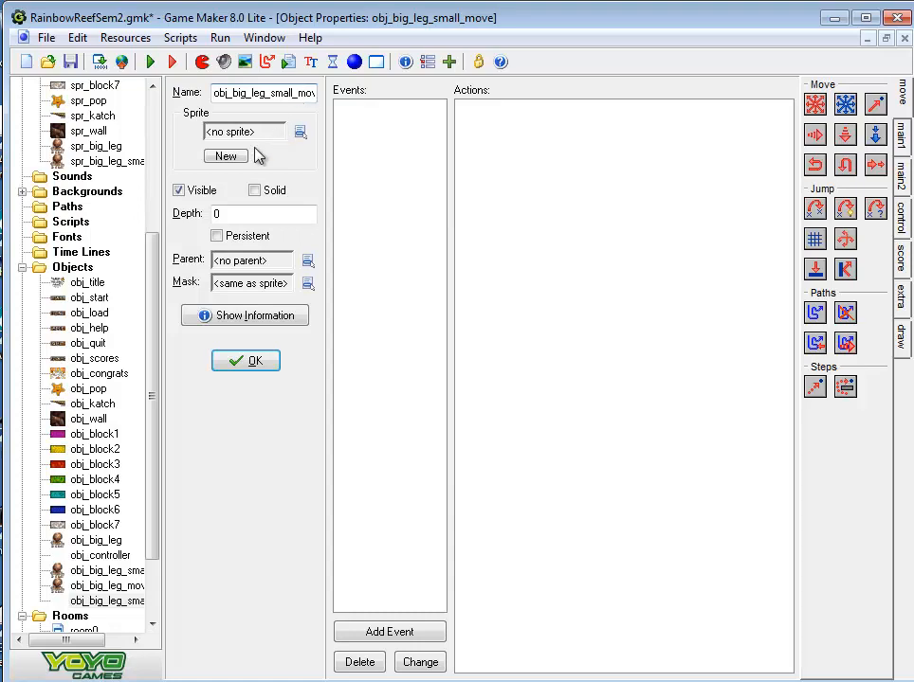
Assign the sprite spr_big_leg_small to obj_big_leg_small_move and set its parent to obj_big_leg_move
click(299, 133)
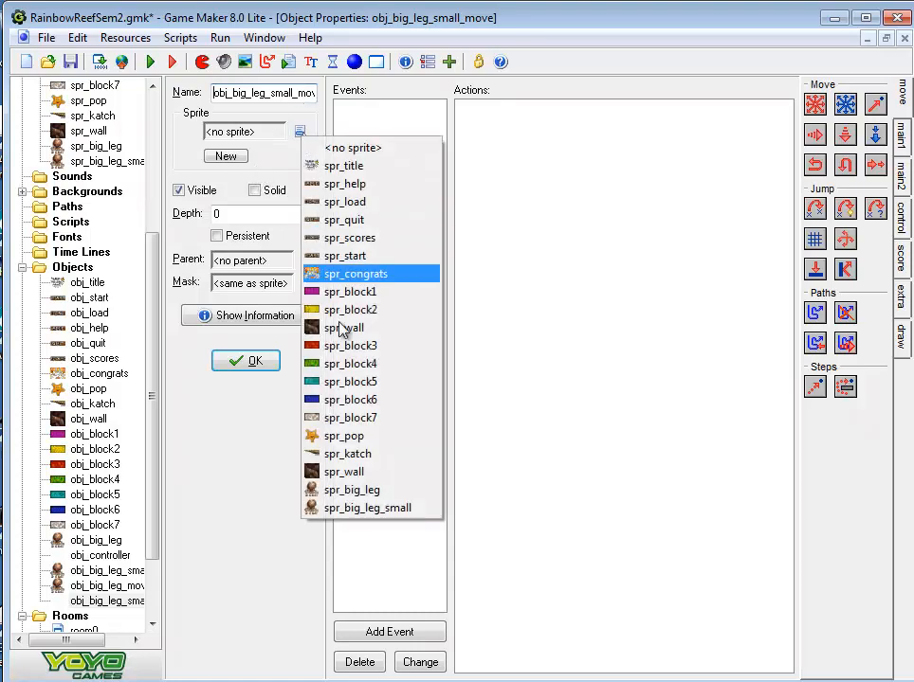
click(371, 509)
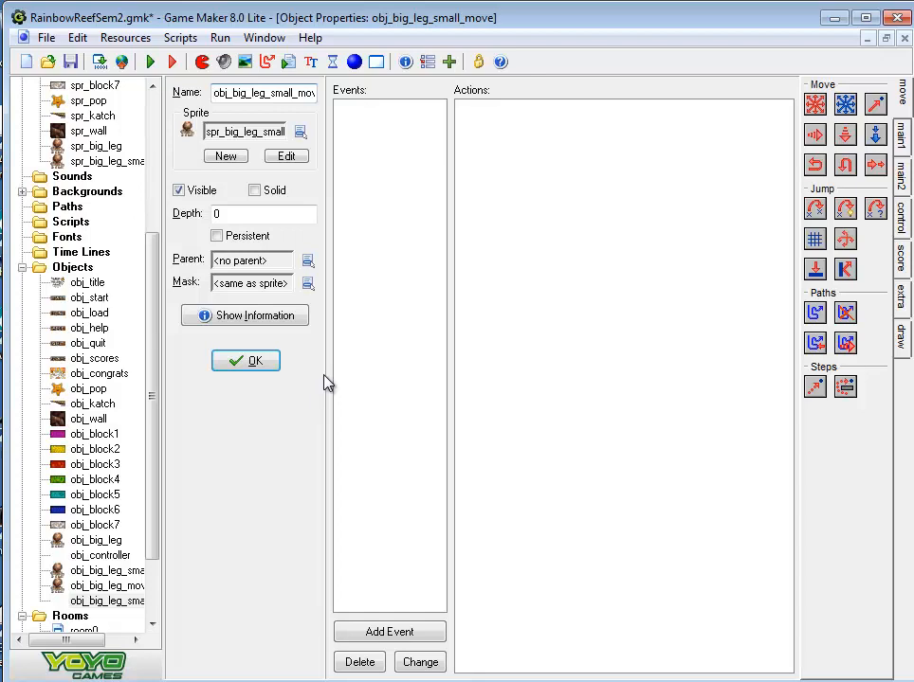
click(307, 262)
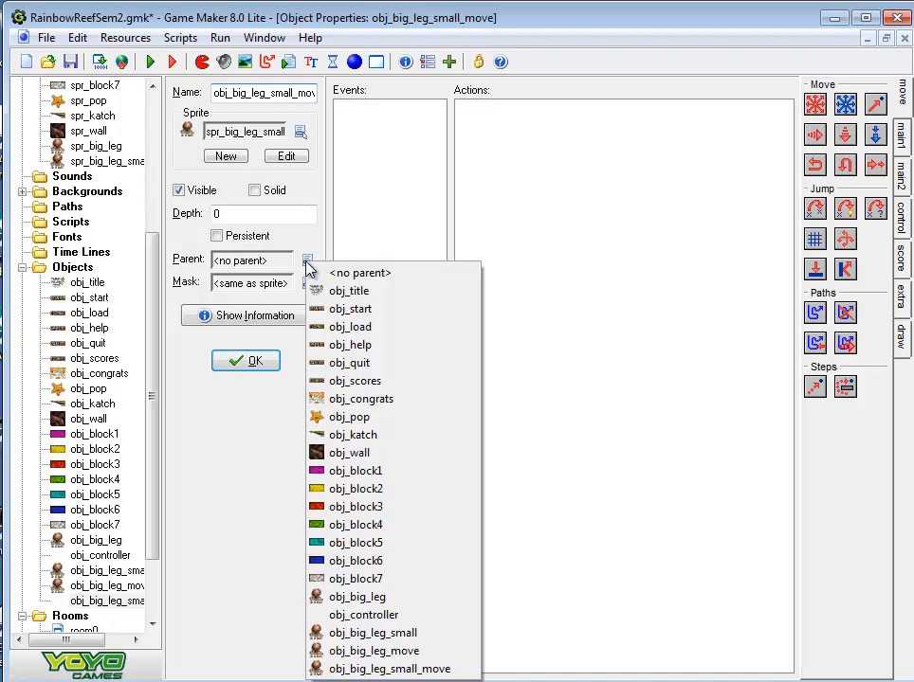
click(403, 654)
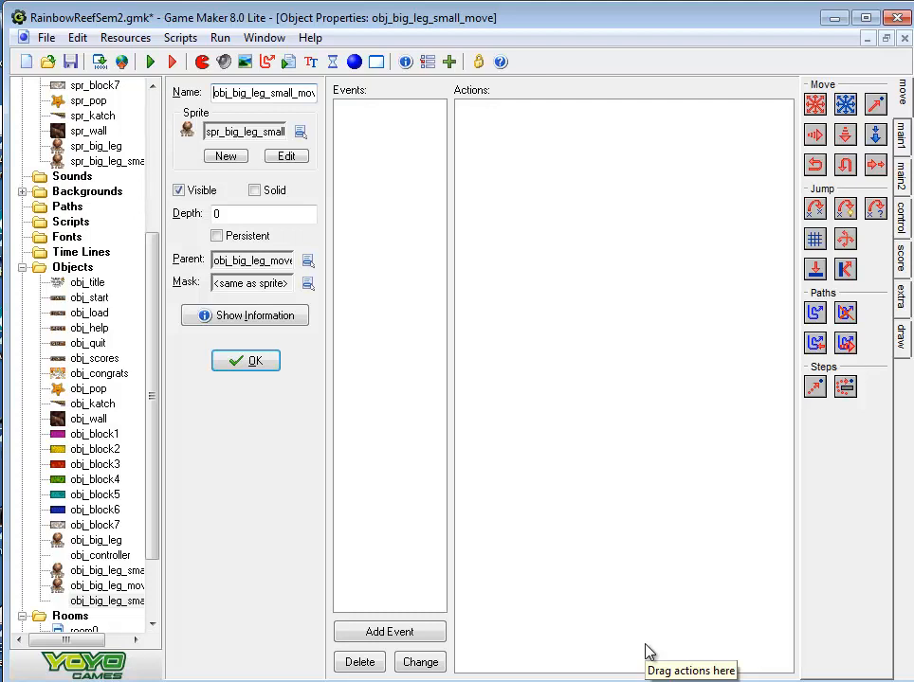
Open obj_pop to check its collision events, then save the game project
double_click(89, 390)
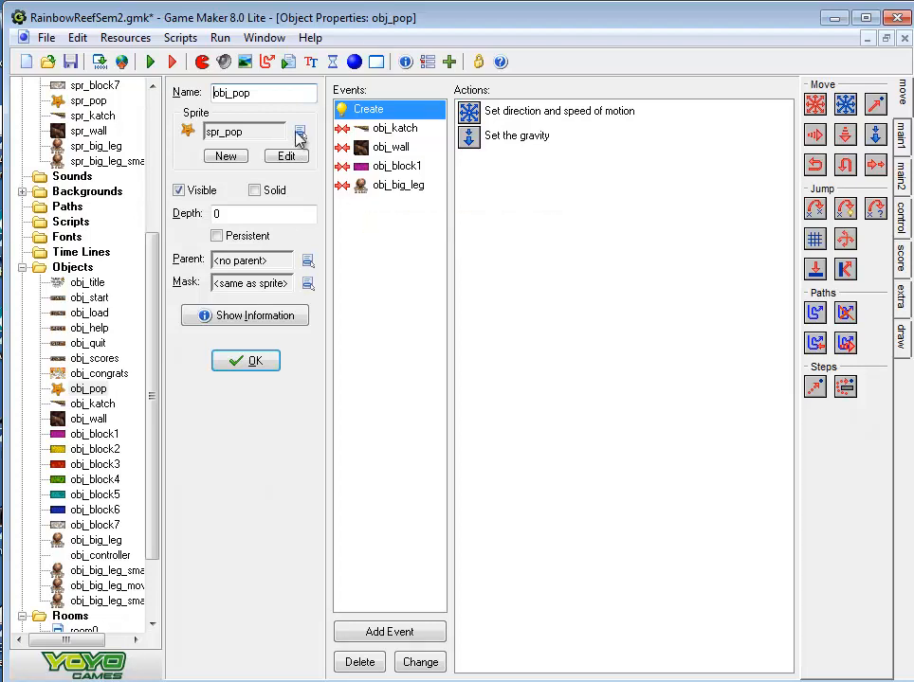
click(69, 60)
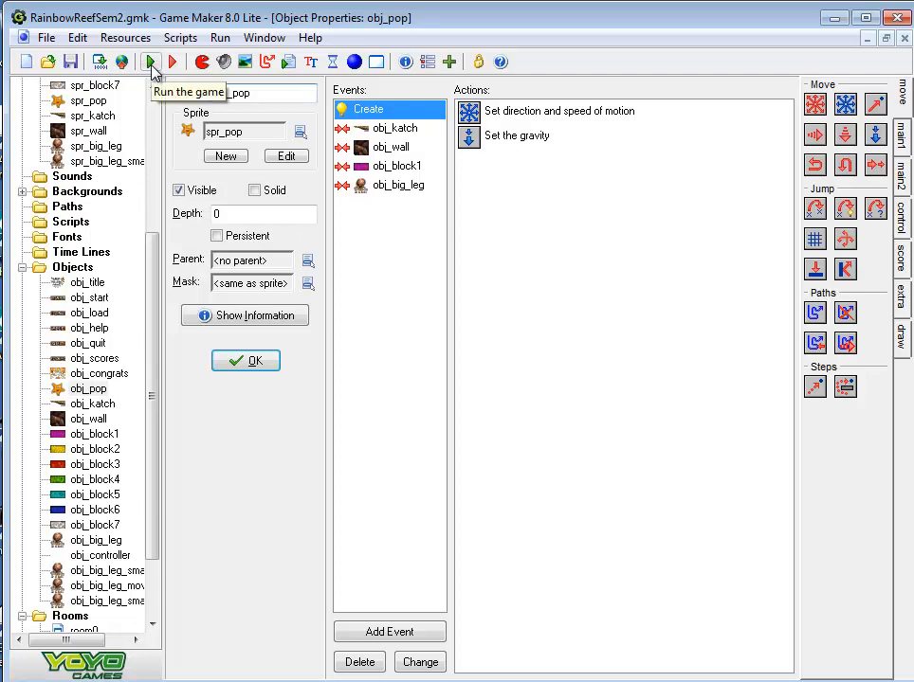
Run the game, play the Bigleg level until all Biglegs are destroyed, dismiss the high-score table and quit
click(151, 62)
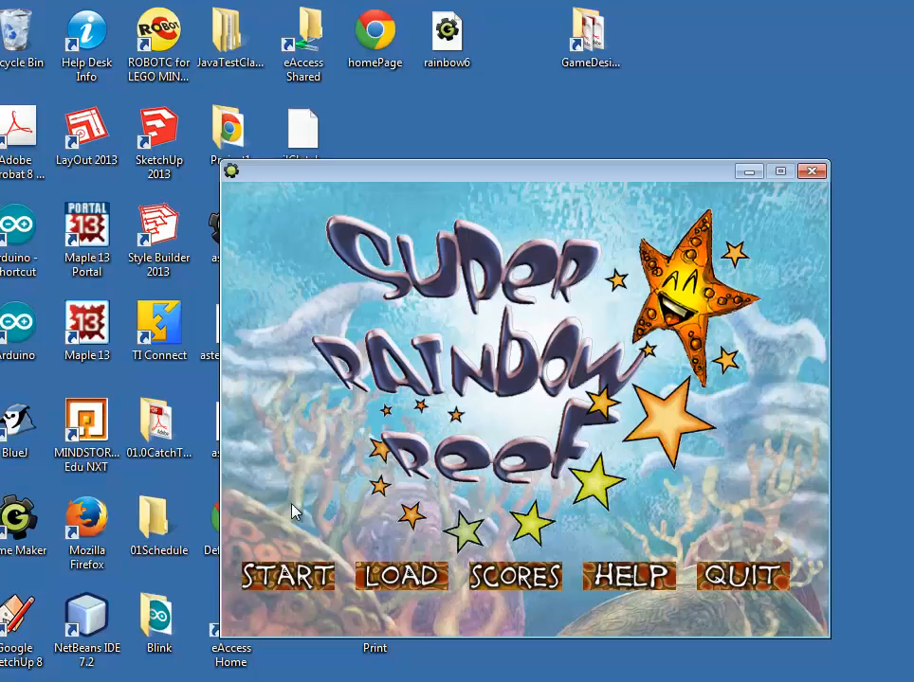
click(280, 575)
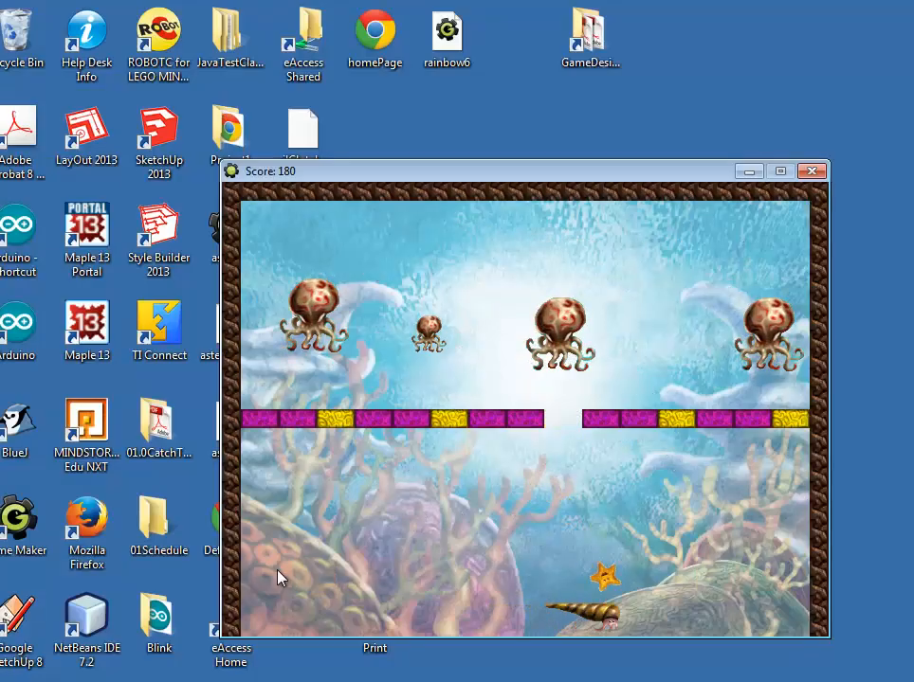
key(Right)
key(Left)
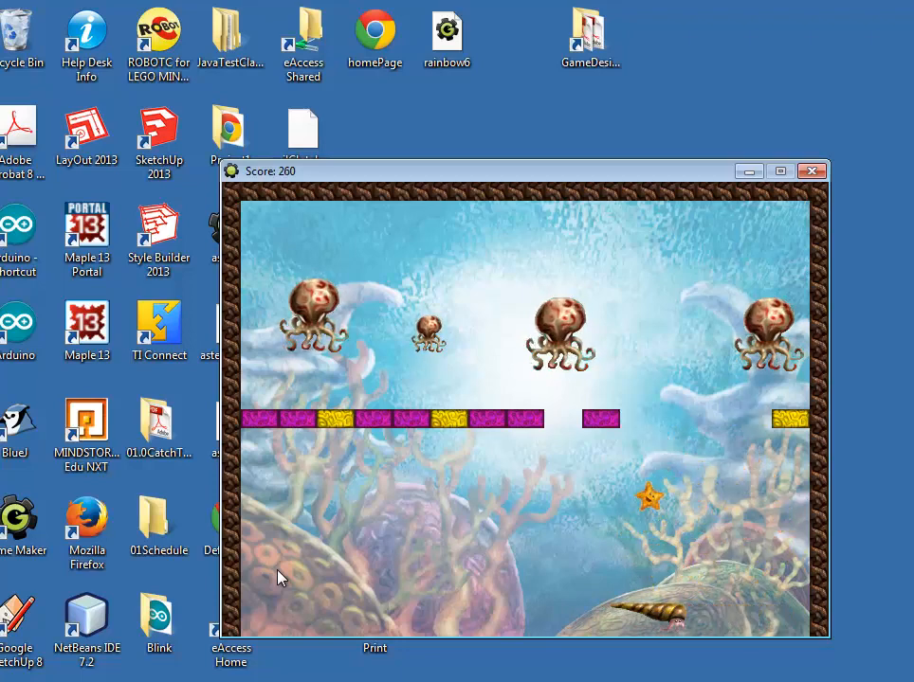
key(Left)
key(Right)
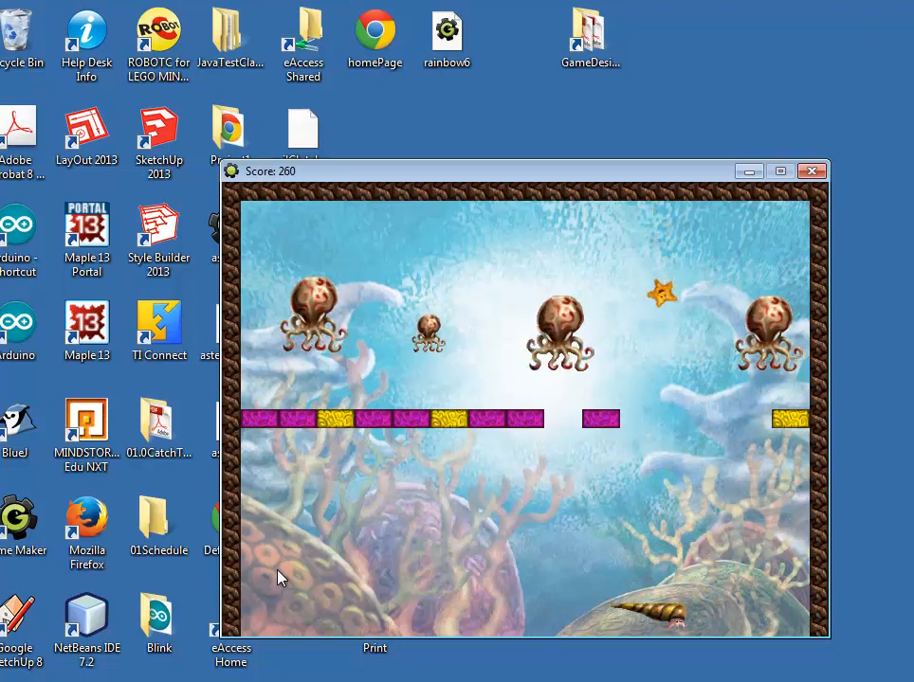
key(Left)
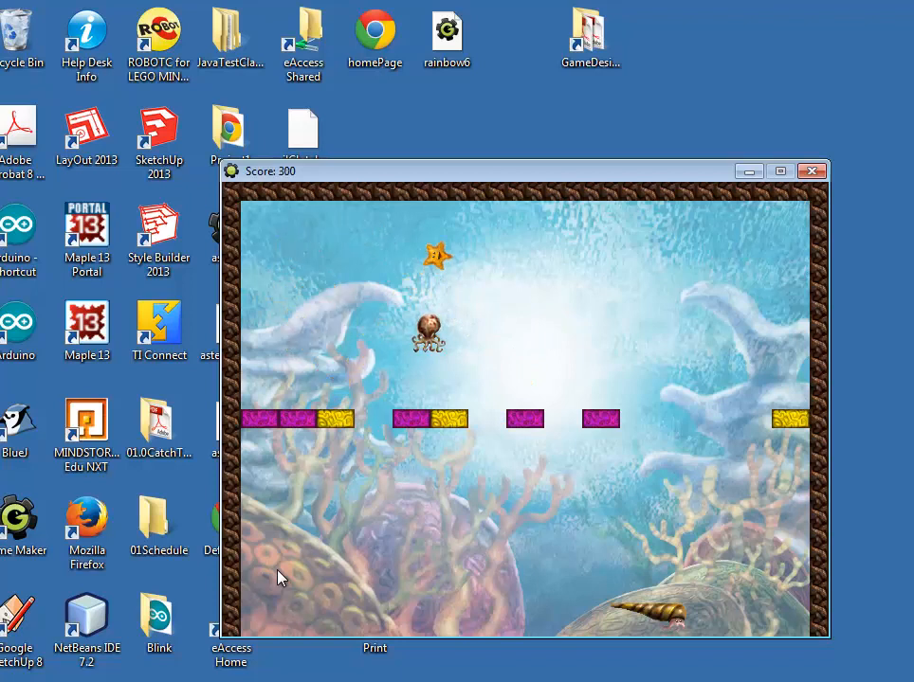
key(Right)
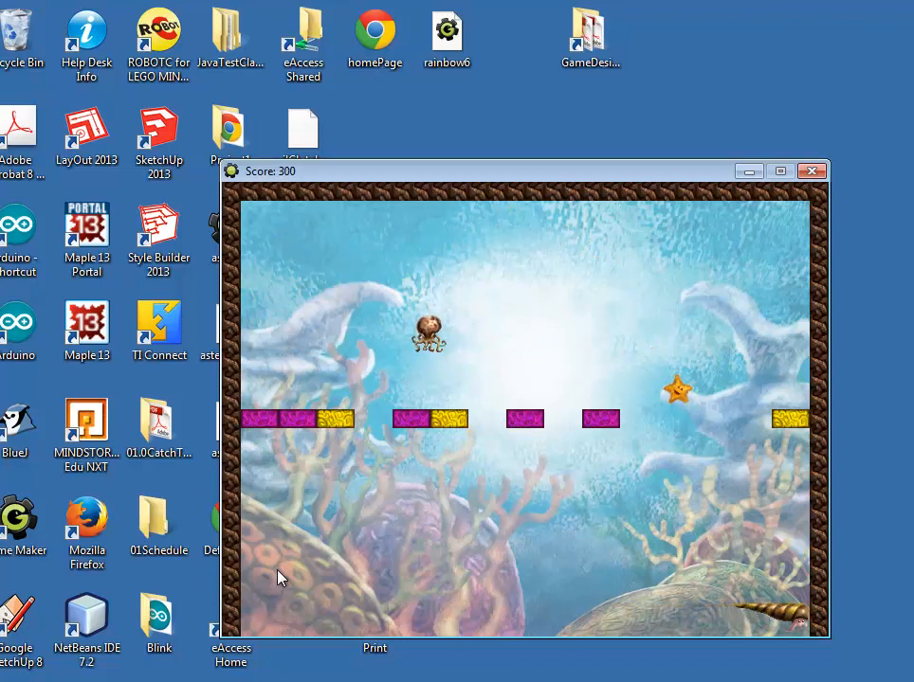
key(Left)
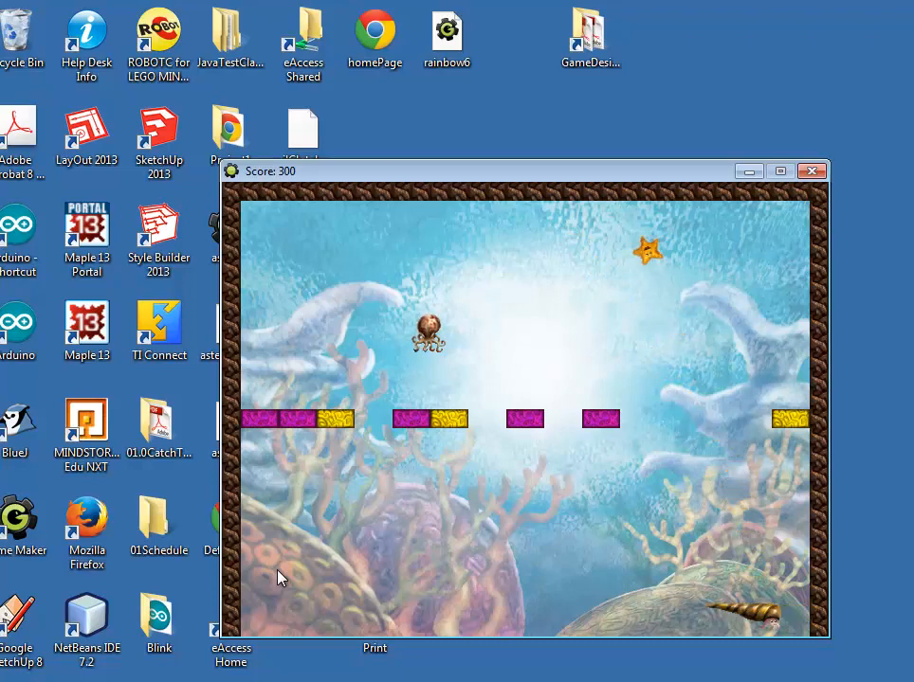
key(Left)
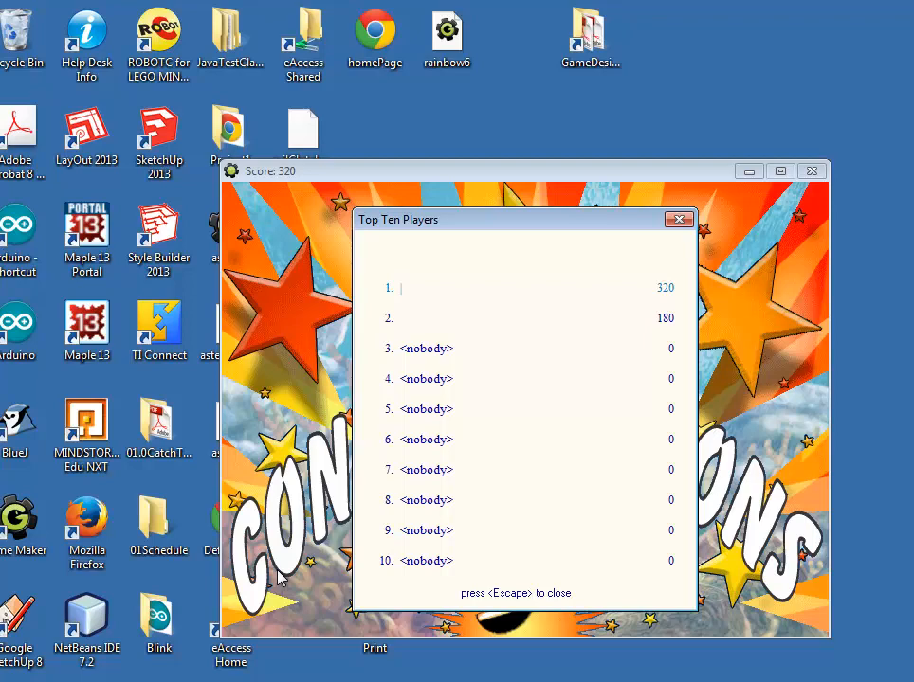
key(Escape)
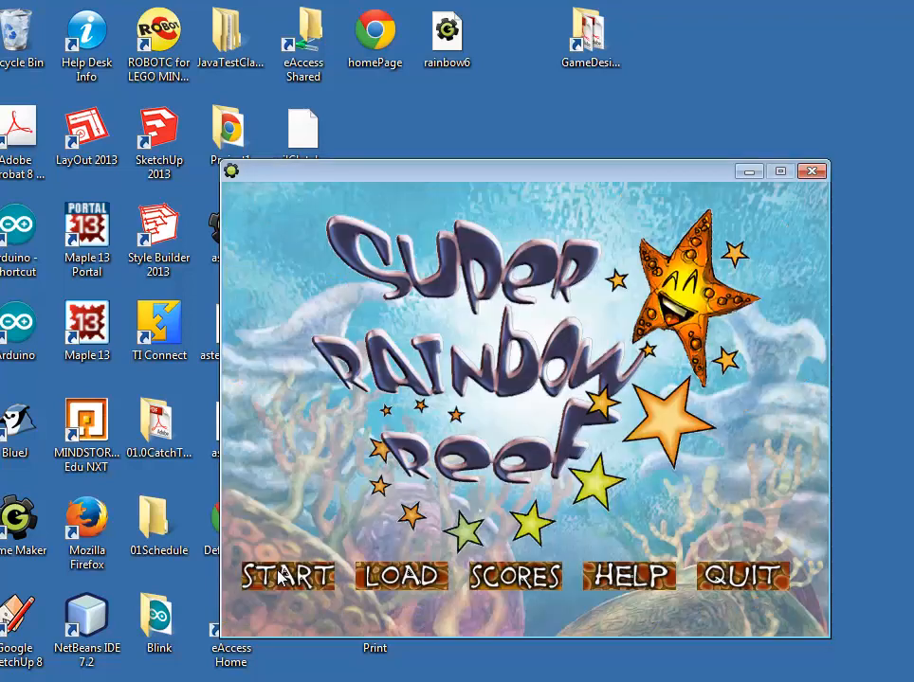
click(732, 580)
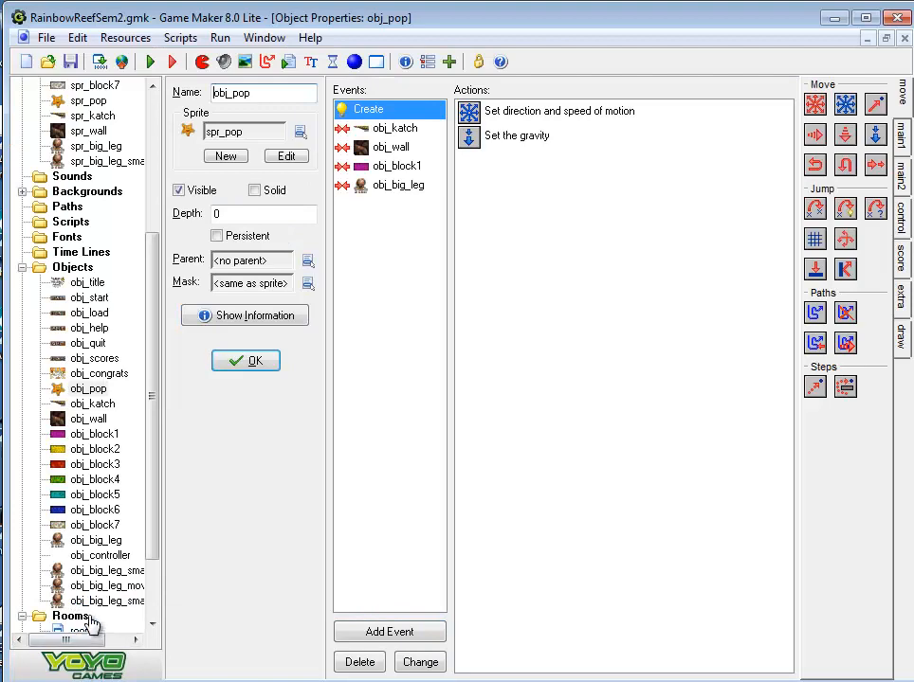
In room2, place an obj_big_leg_move in the upper-left corner inside the walls and an obj_big_leg_small_move above the rightmost Bigleg
scroll(149, 567, down, 2)
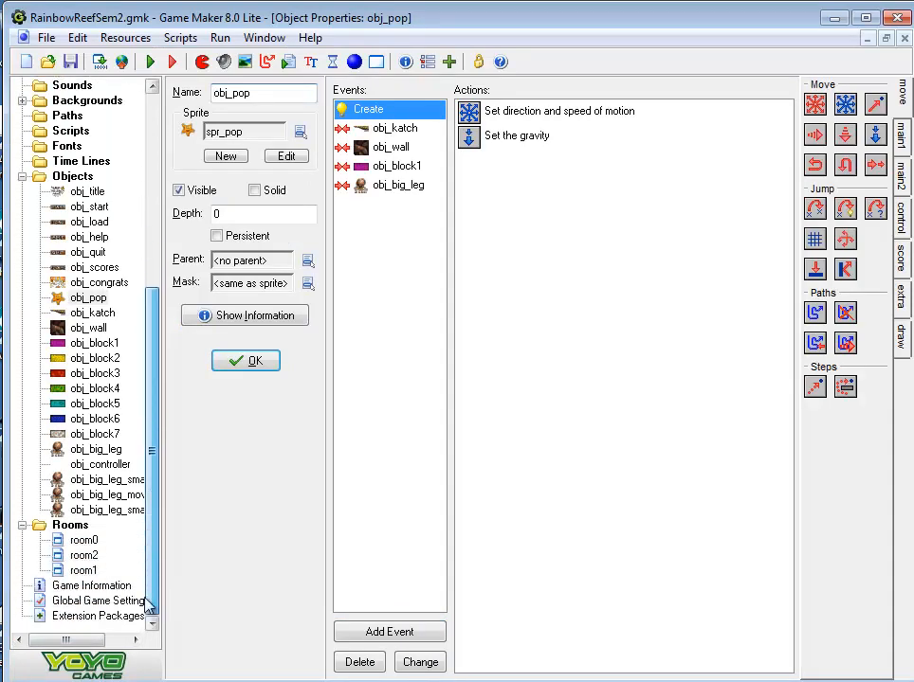
double_click(85, 560)
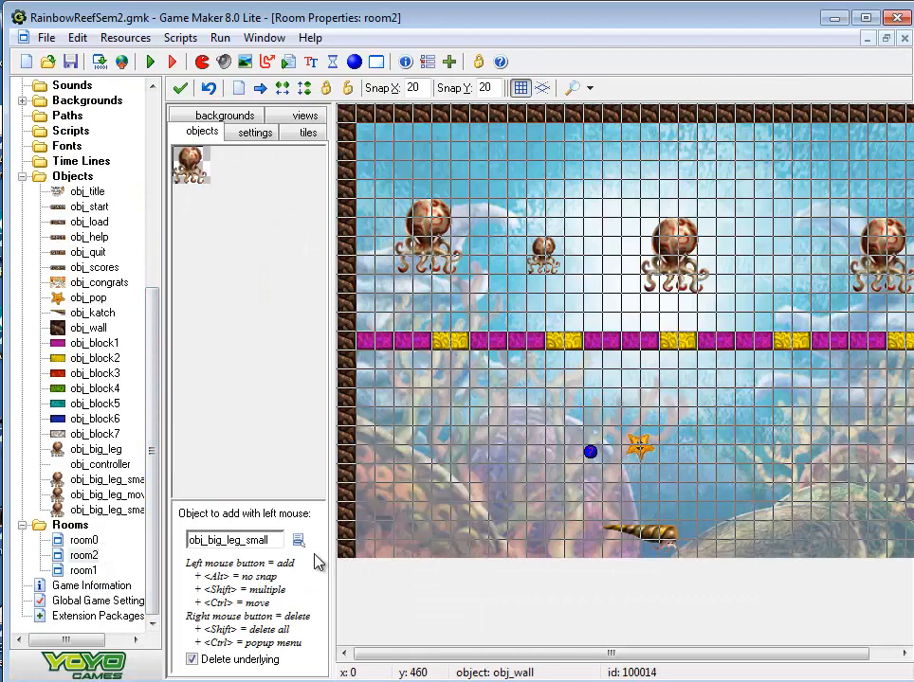
click(297, 539)
click(361, 514)
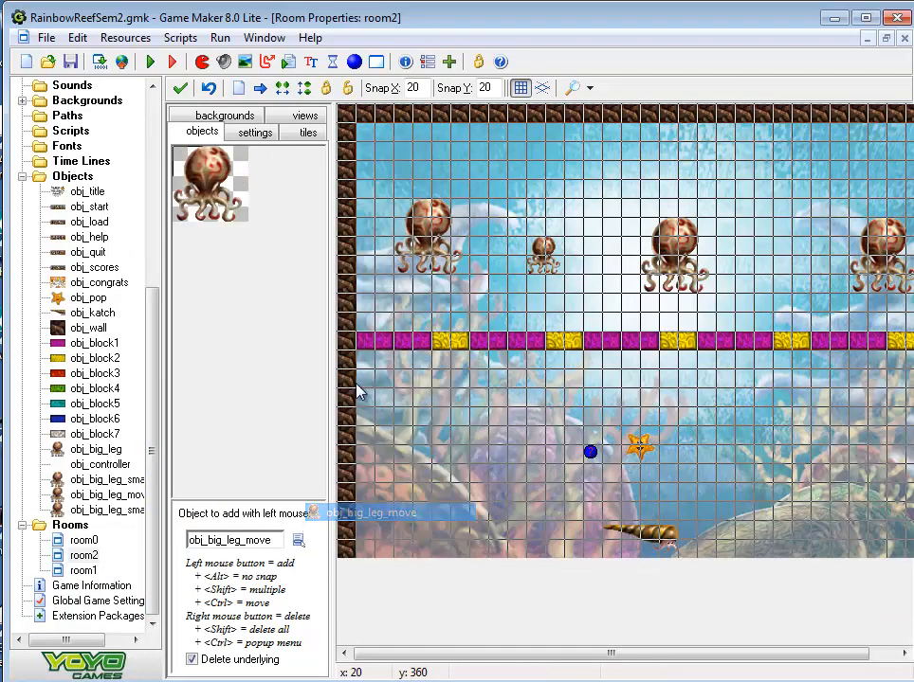
click(387, 146)
right_click(388, 147)
click(370, 140)
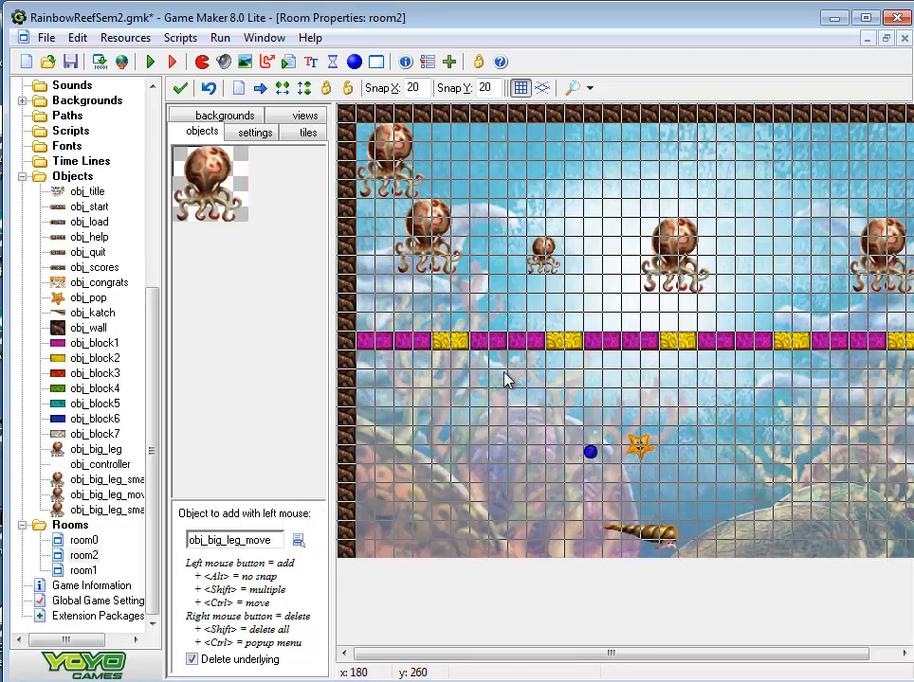
click(295, 541)
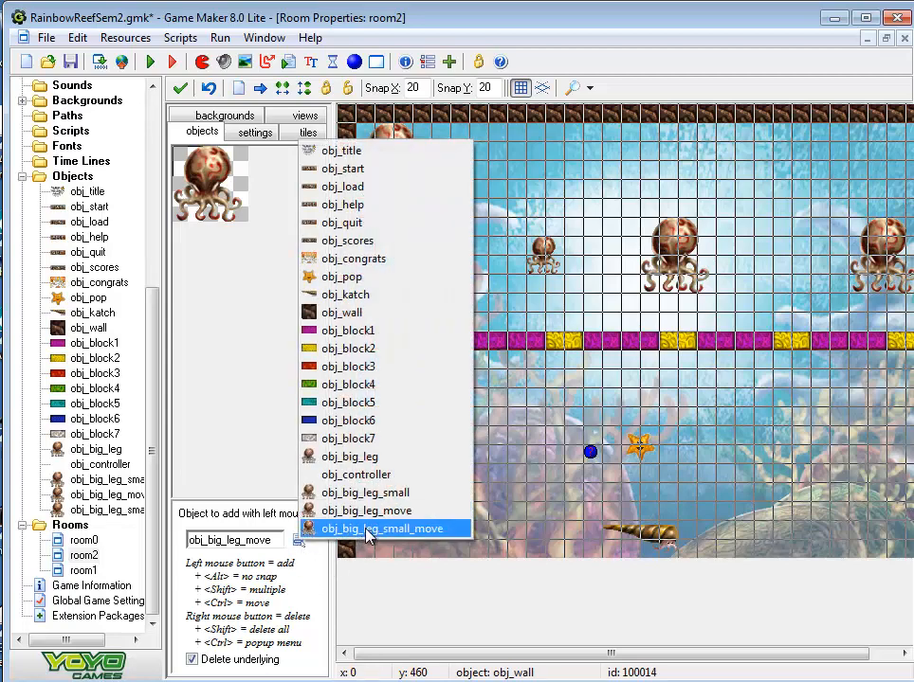
click(361, 531)
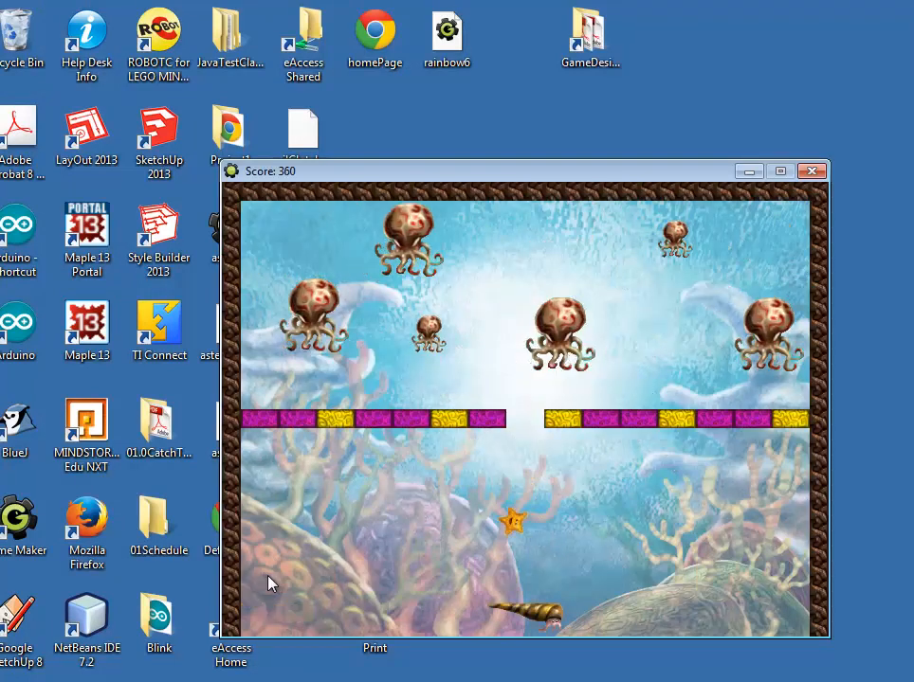
Play-test room2 with the moving Biglegs, destroying every Bigleg up to the congratulations screen, and exit the game
key(Left)
key(Left)
key(Left)
key(Left)
key(Left)
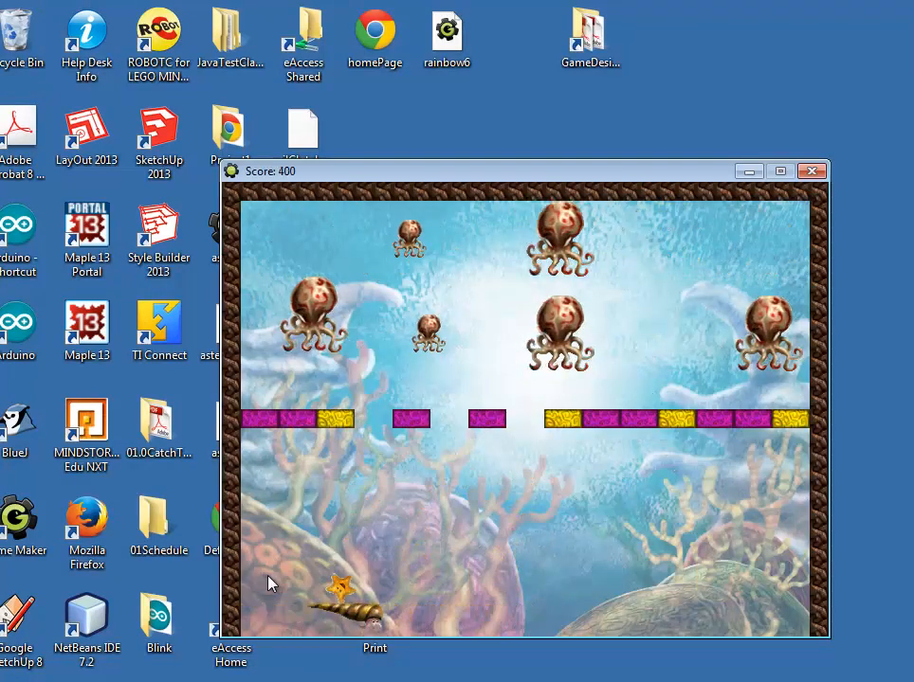
key(Right)
key(Right)
key(Right)
key(Right)
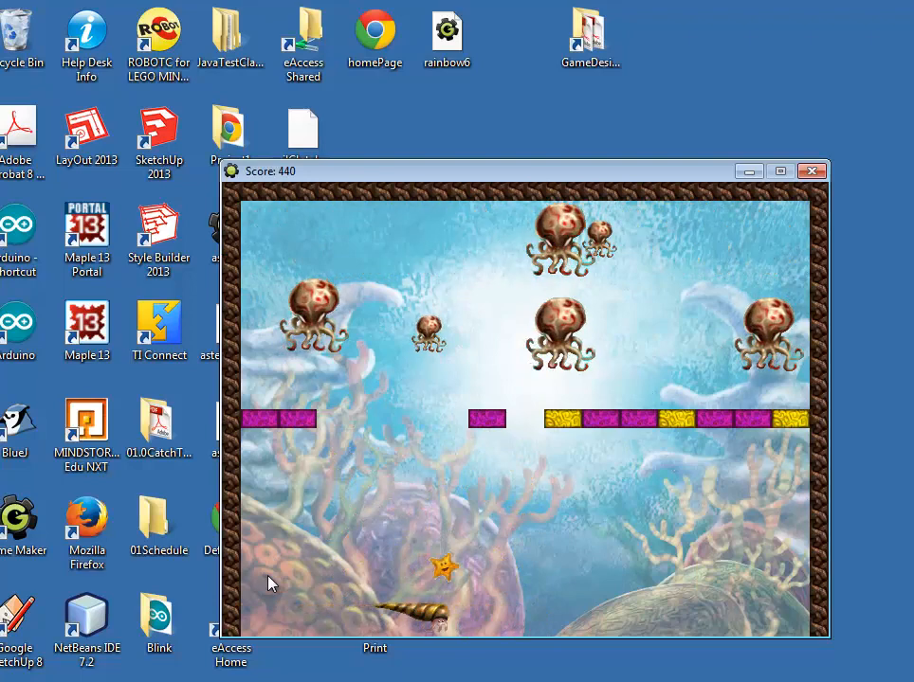
key(Left)
key(Left)
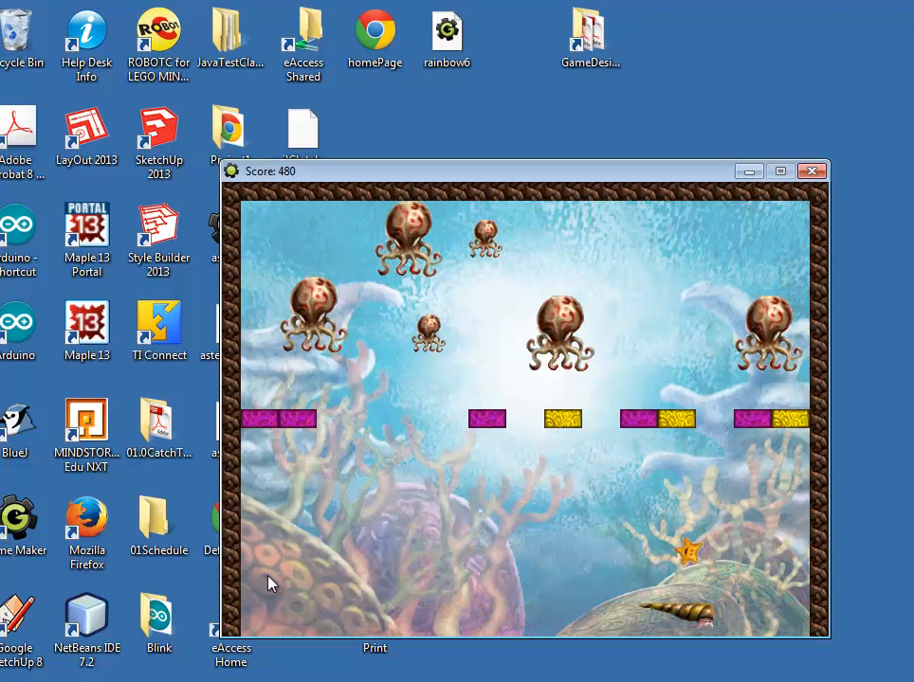
key(Left)
key(Left)
key(Left)
key(Left)
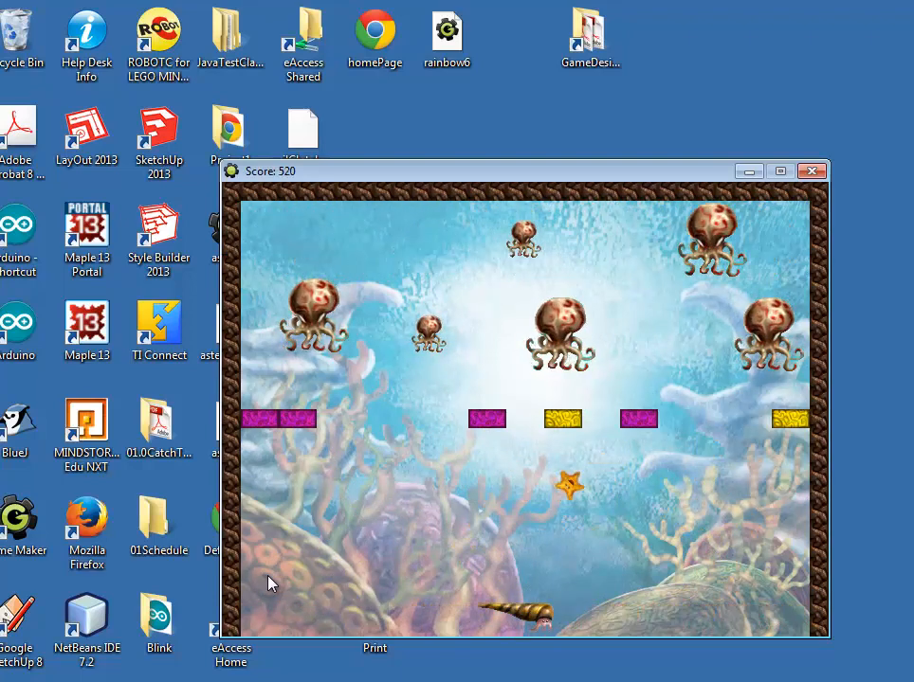
key(Right)
key(Right)
key(Right)
key(Left)
key(Left)
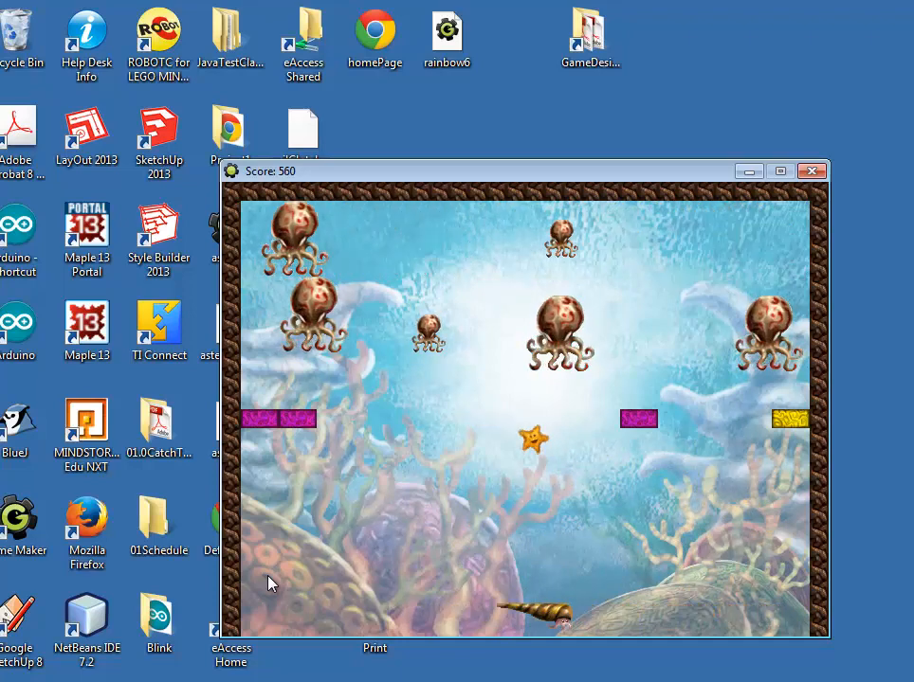
key(Left)
key(Left)
key(Left)
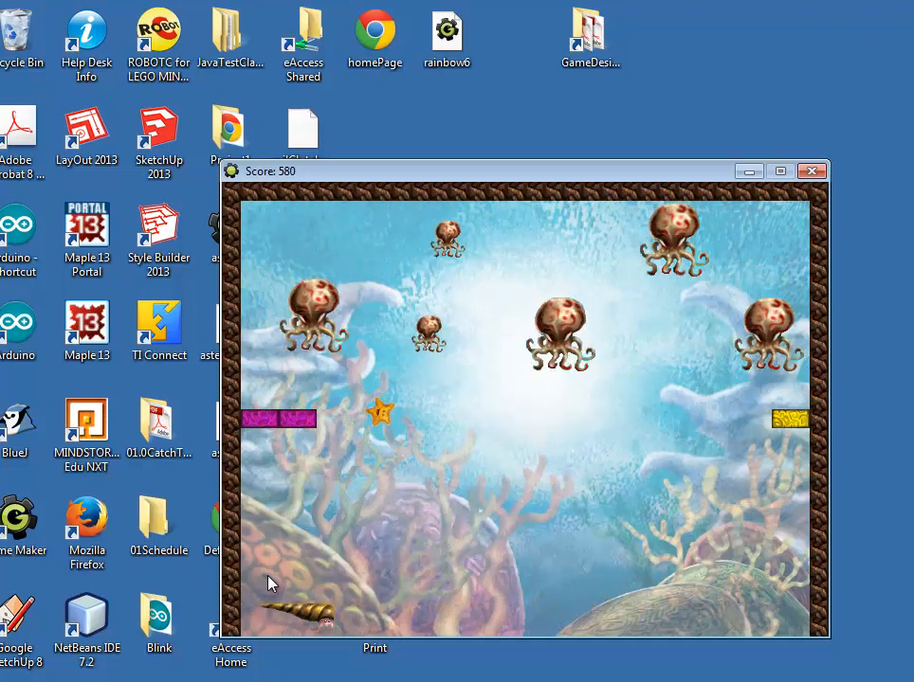
key(Right)
key(Right)
key(Right)
key(Right)
key(Right)
key(Right)
key(Right)
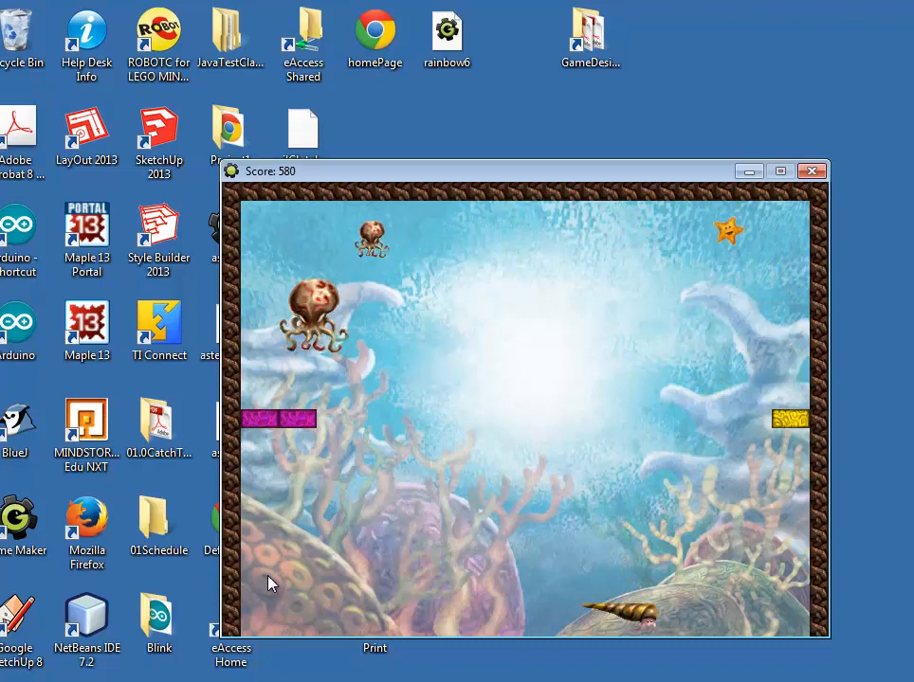
key(Left)
key(Left)
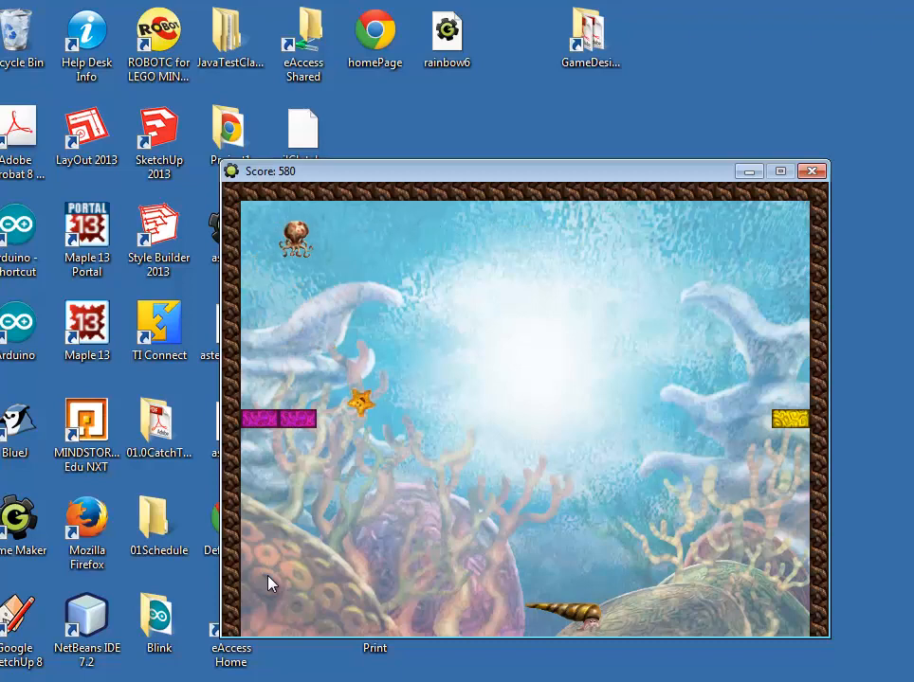
key(Left)
key(Left)
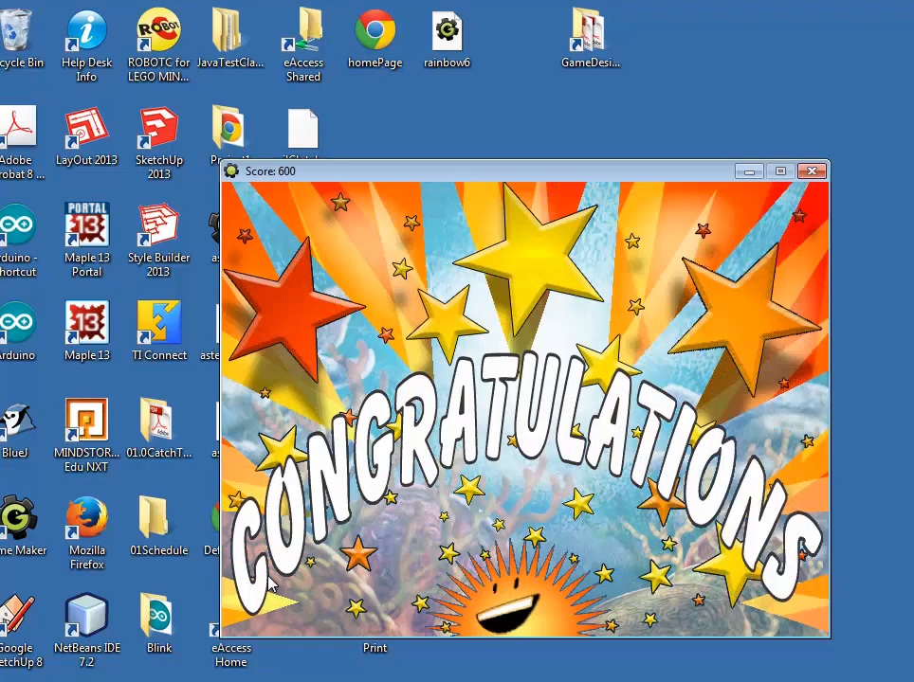
key(Escape)
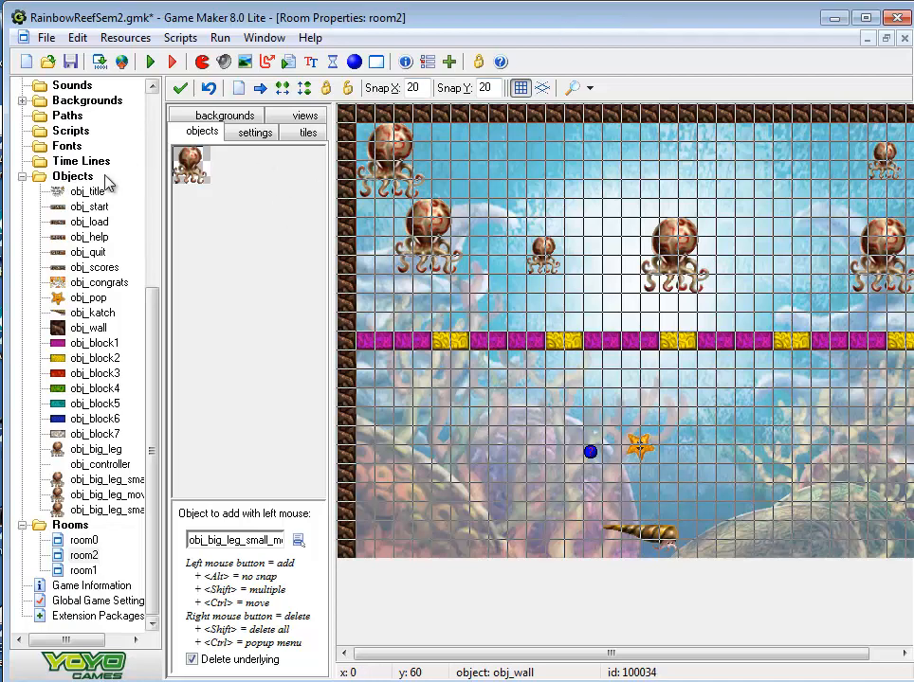
Create a new object named obj_pop_start and assign it the sprite spr_pop
right_click(76, 180)
click(118, 190)
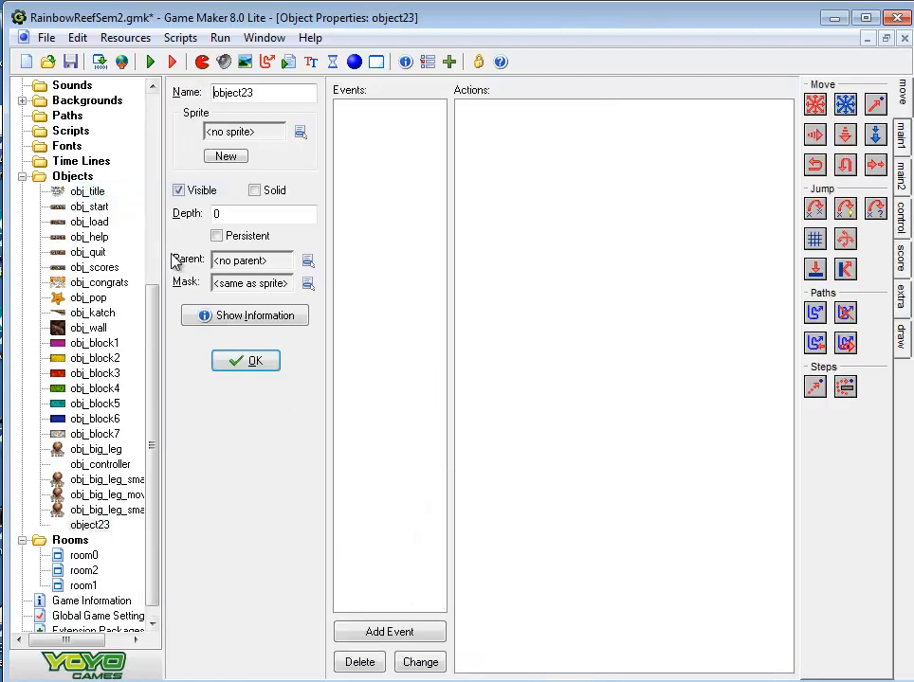
click(271, 96)
key(BackSpace)
key(BackSpace)
key(BackSpace)
key(BackSpace)
key(BackSpace)
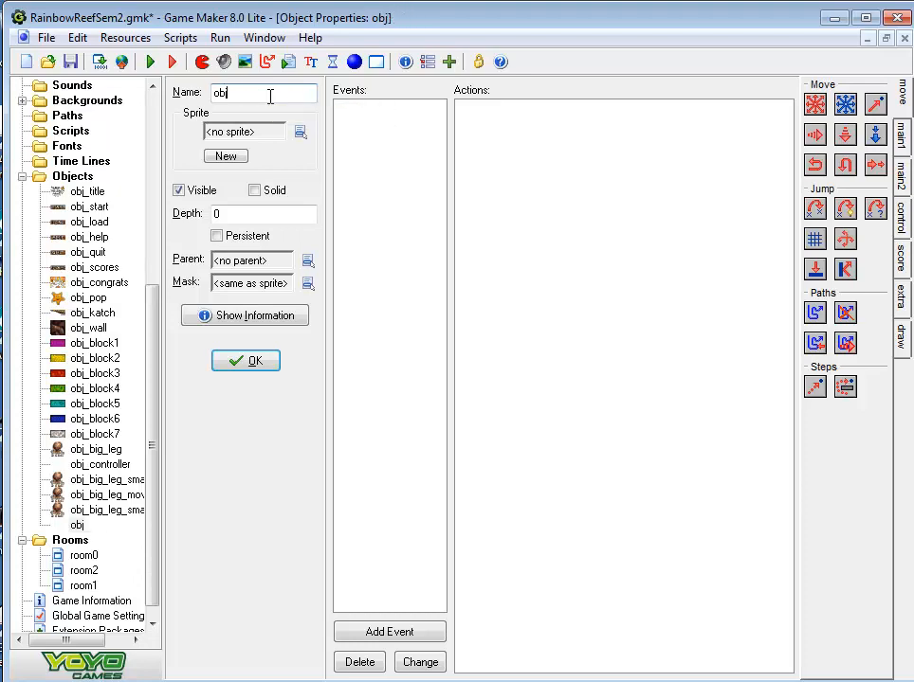
text(_pop)
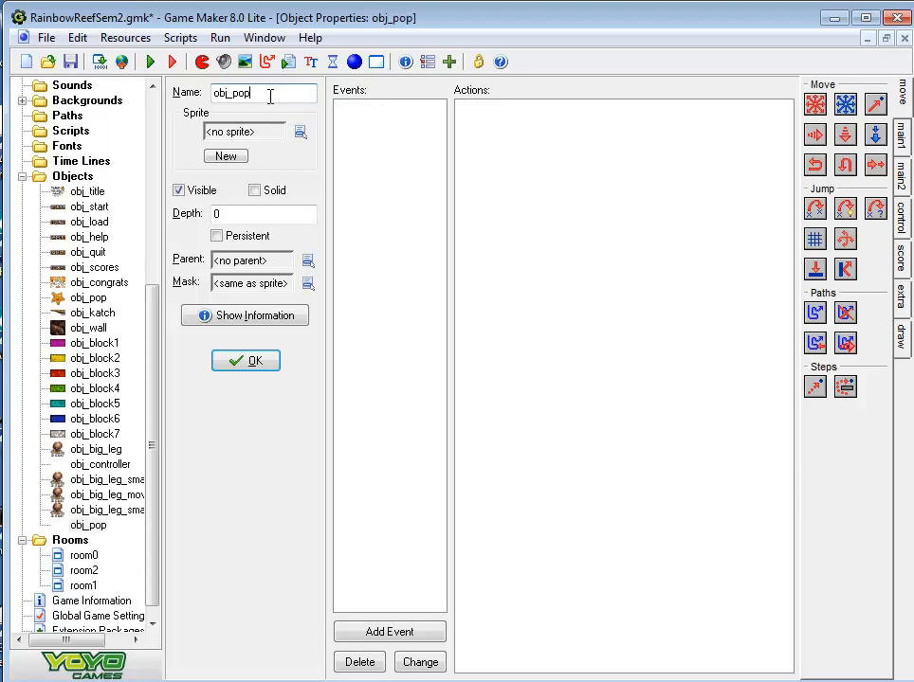
text(_start)
click(299, 134)
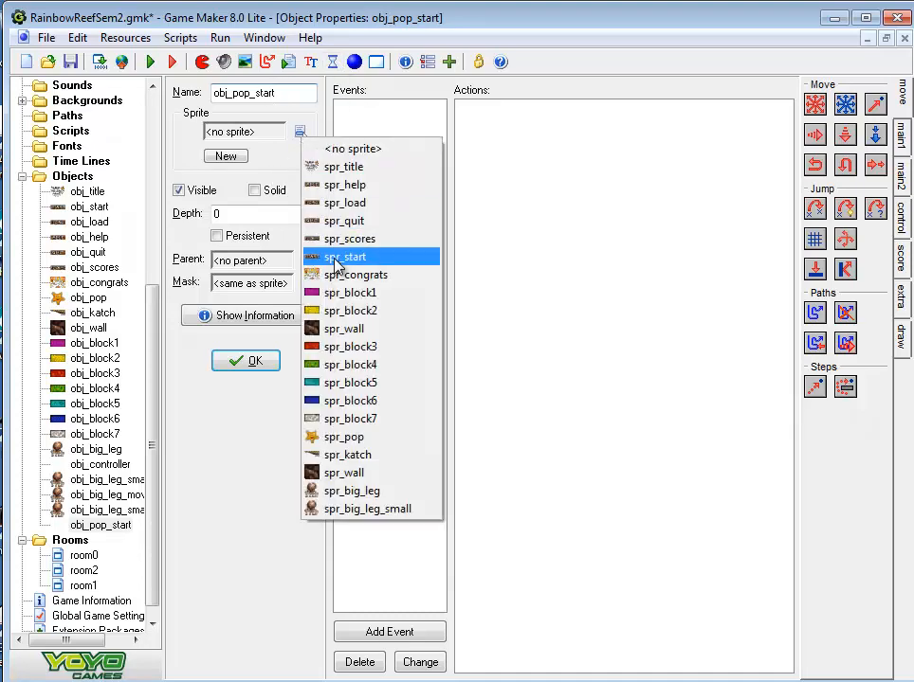
click(360, 438)
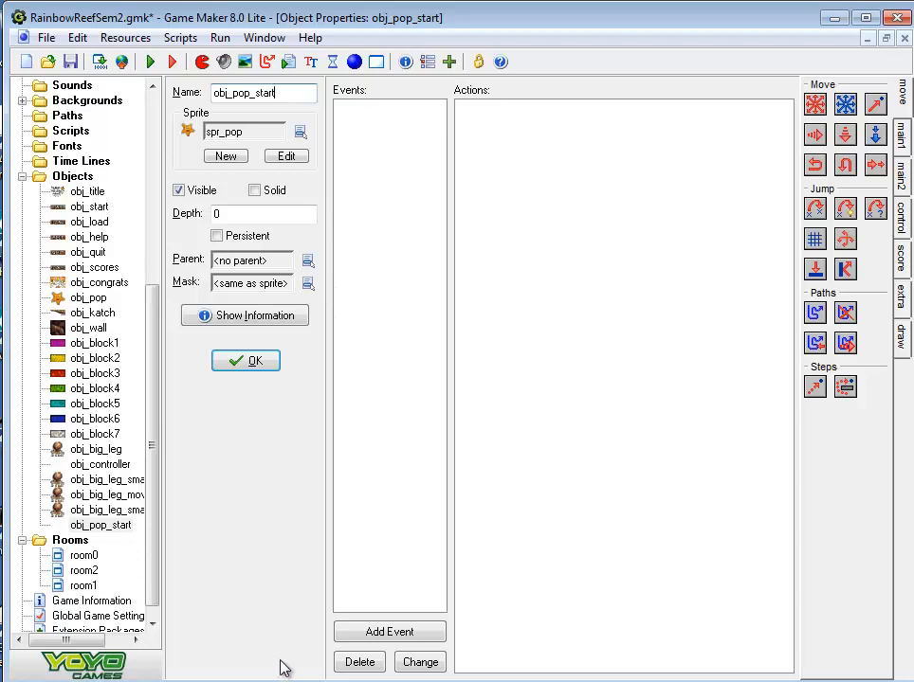
Give obj_pop_start a Create event that sets Alarm 0 to 60 steps
click(388, 632)
click(474, 329)
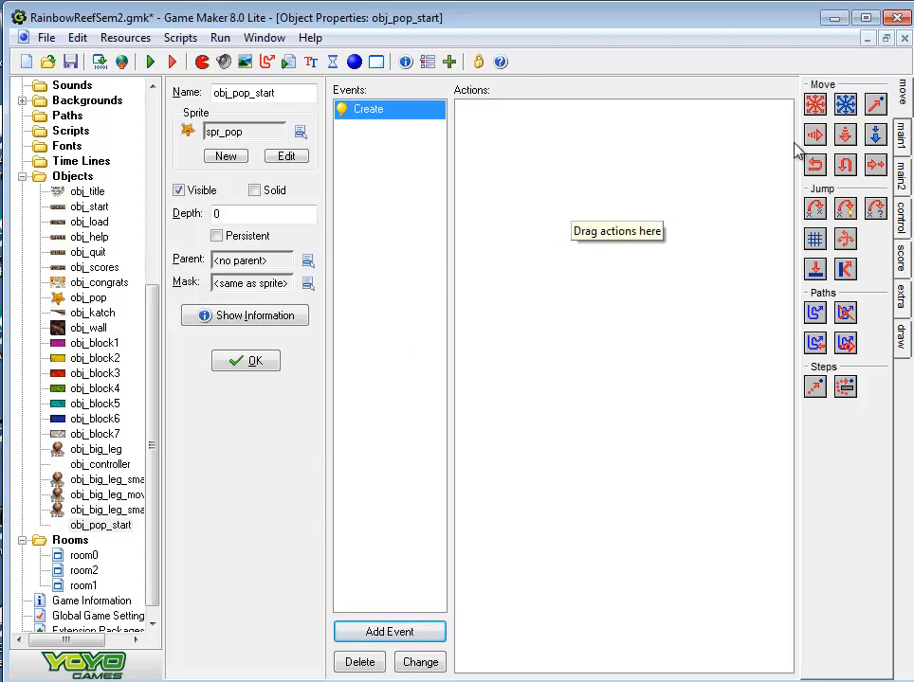
click(904, 162)
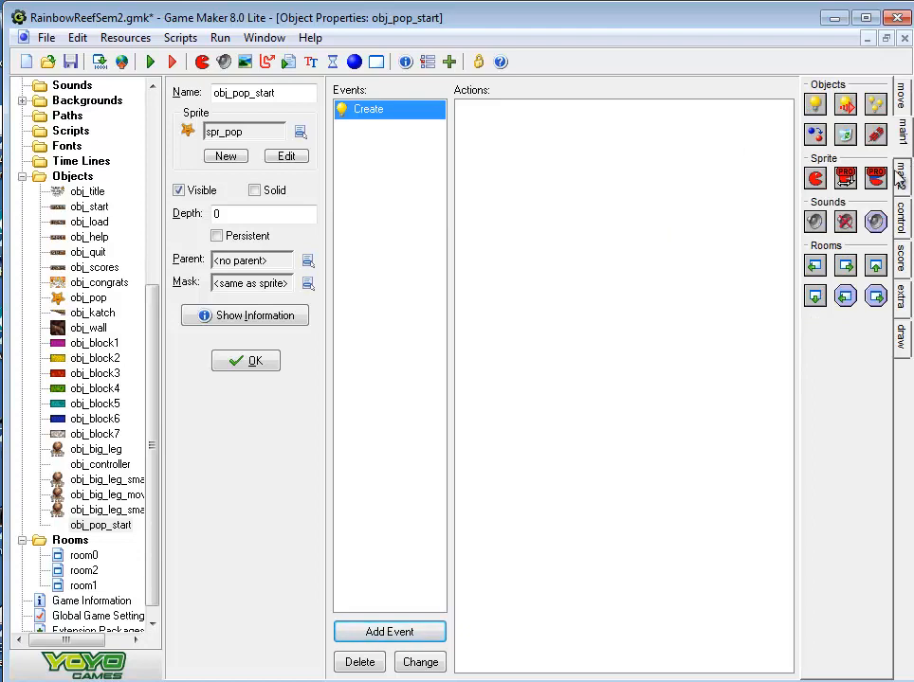
click(903, 172)
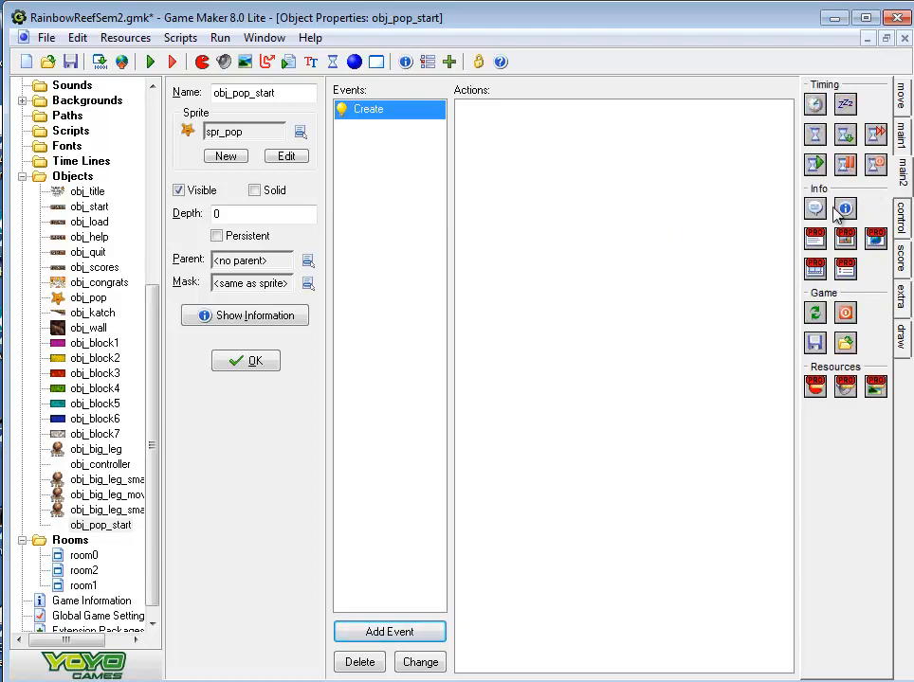
drag(572, 127, 540, 143)
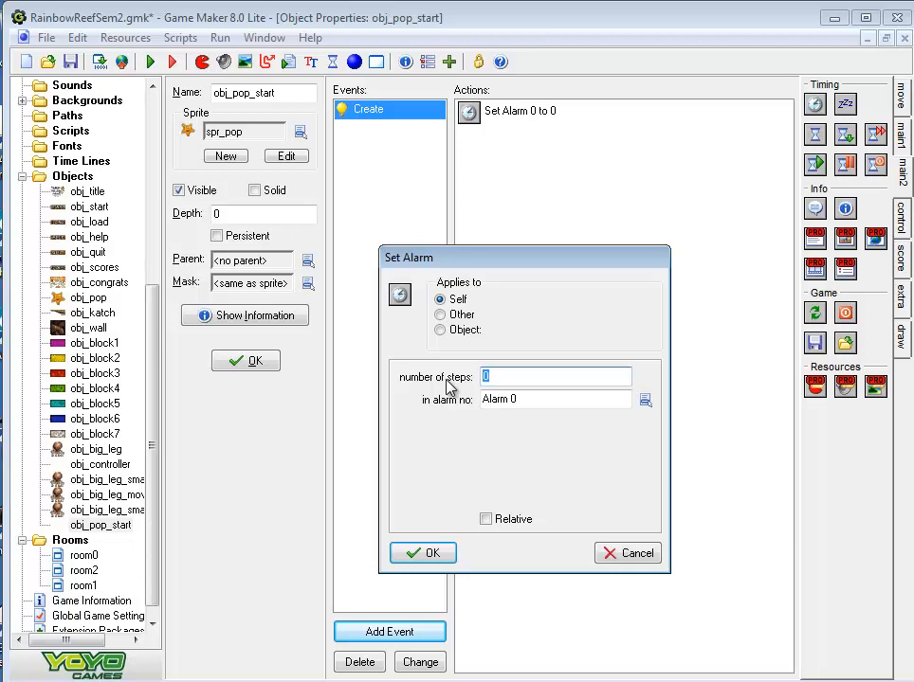
text(60)
click(441, 553)
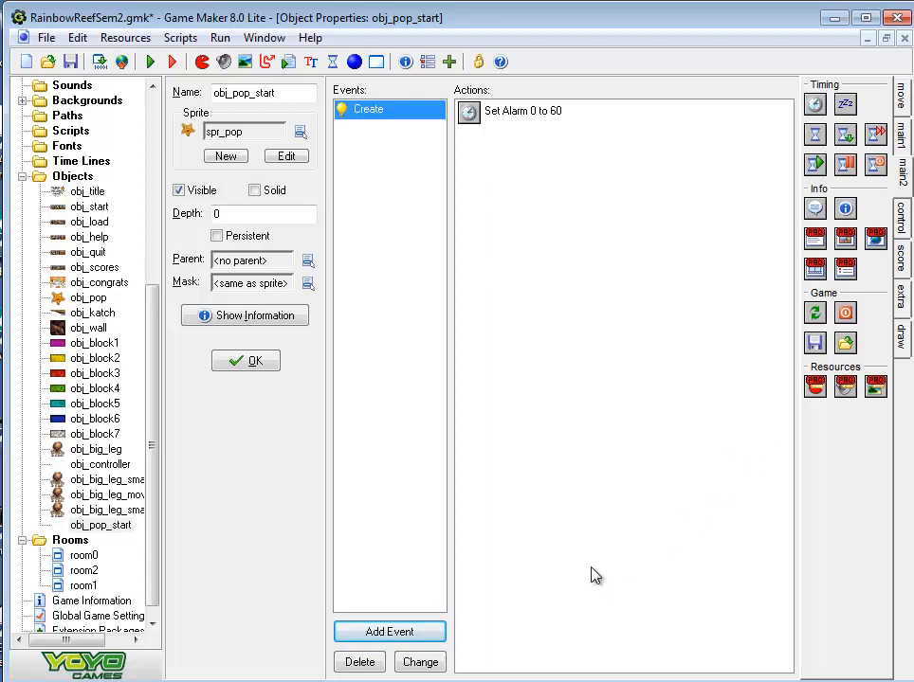
Add an Alarm 0 event to obj_pop_start that changes the instance into obj_pop, with perform events set to yes
click(407, 633)
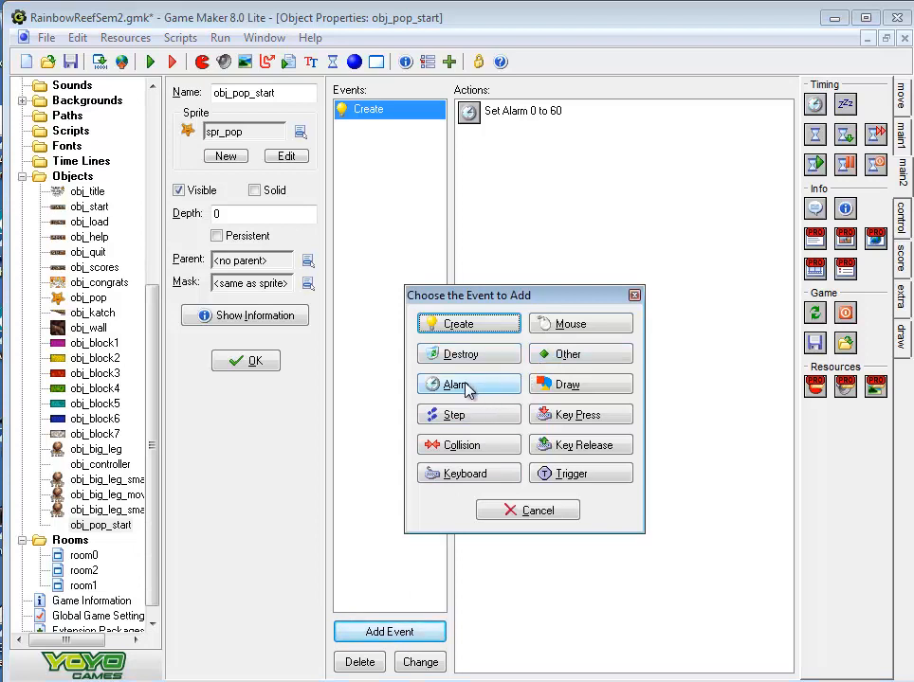
click(467, 391)
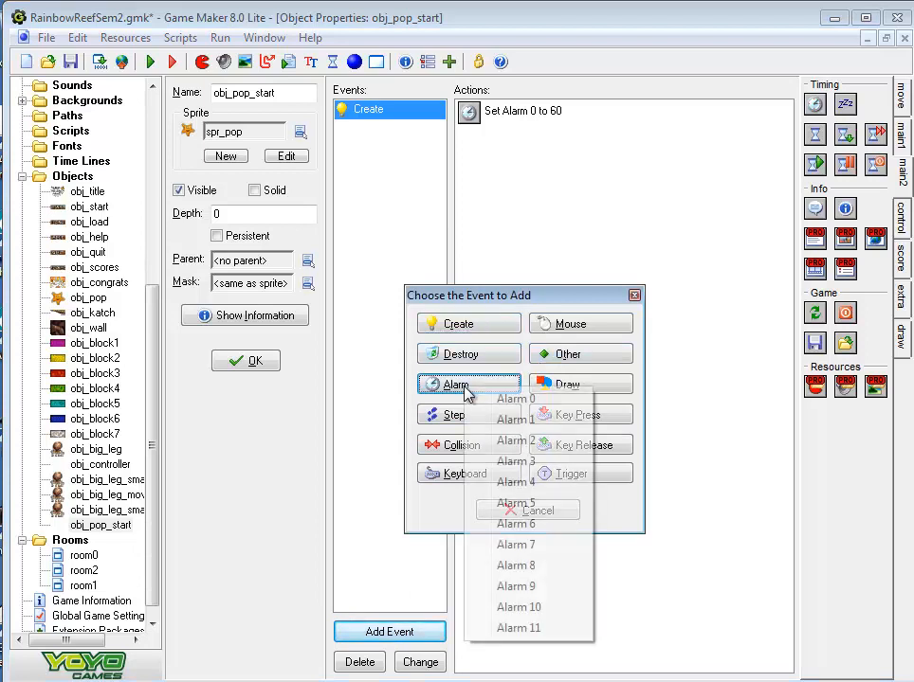
click(517, 402)
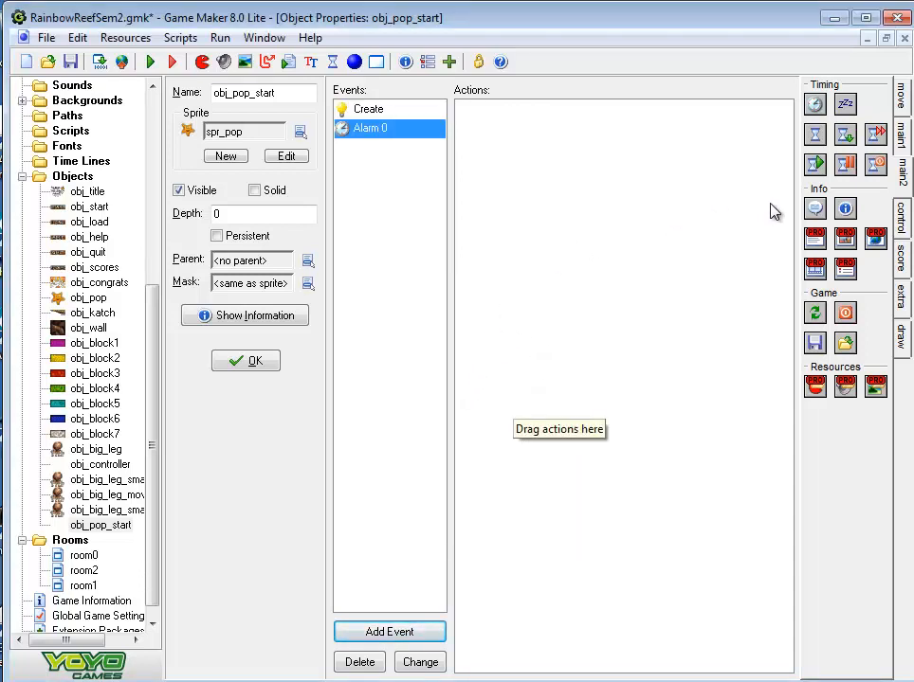
click(902, 136)
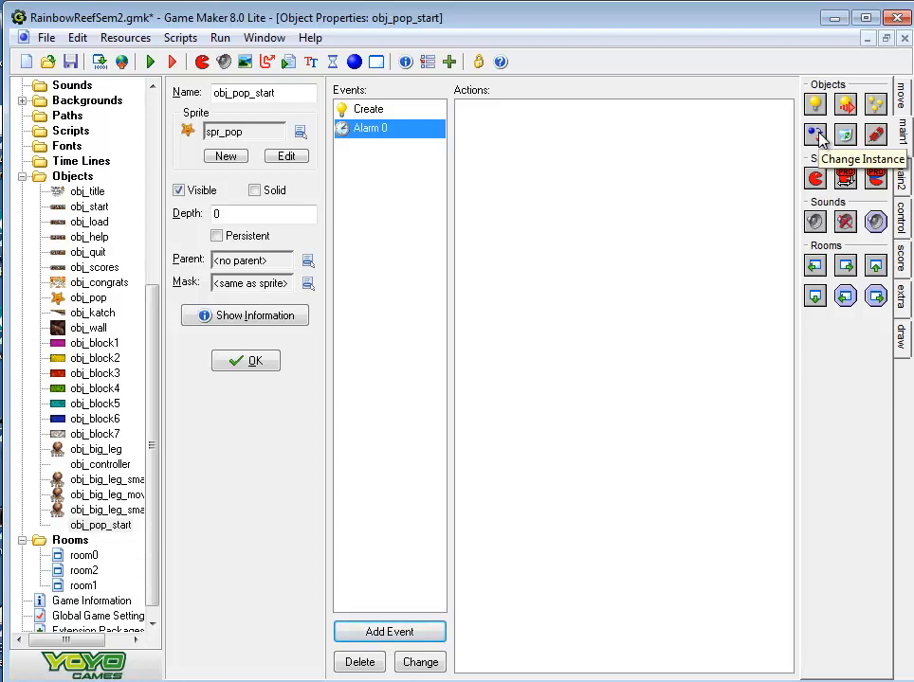
drag(821, 137, 519, 144)
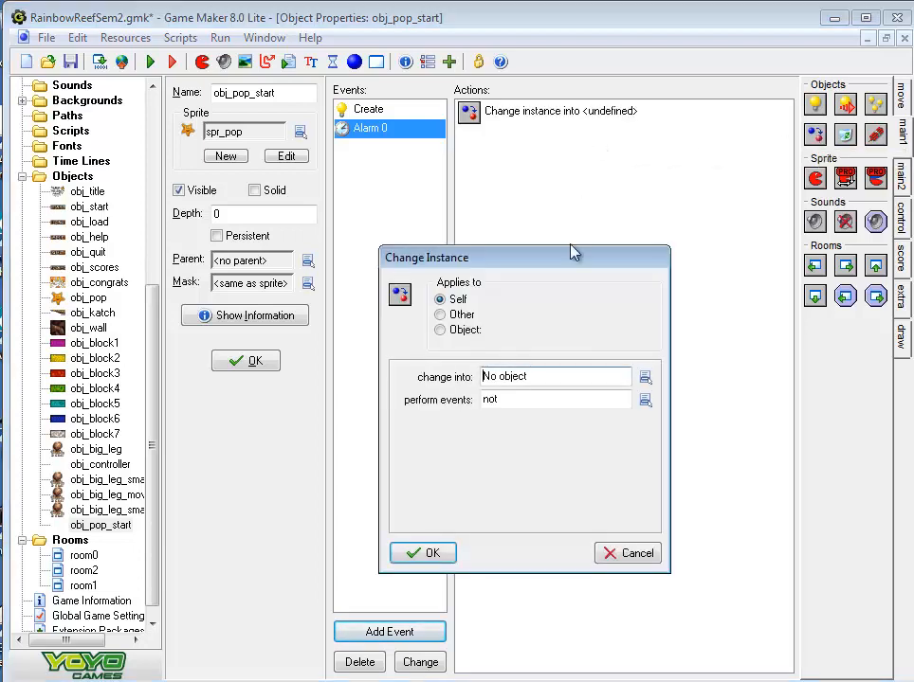
click(645, 377)
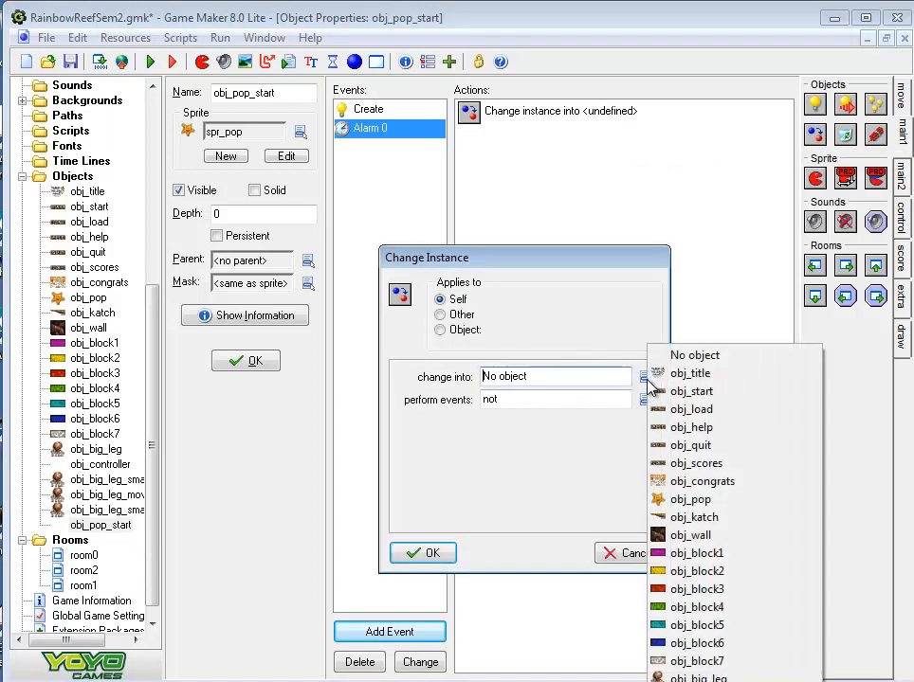
click(684, 501)
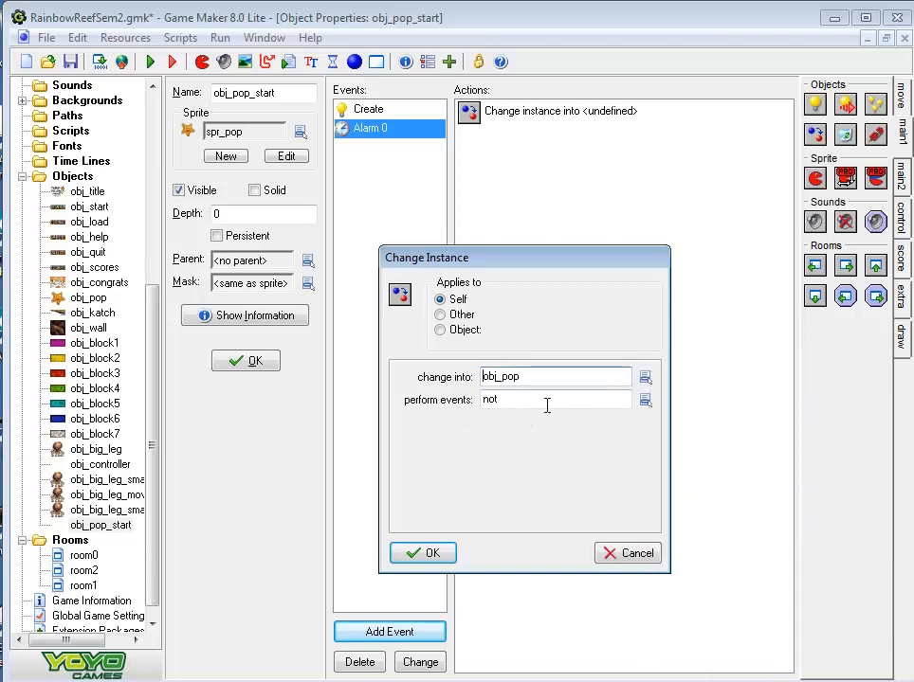
click(648, 401)
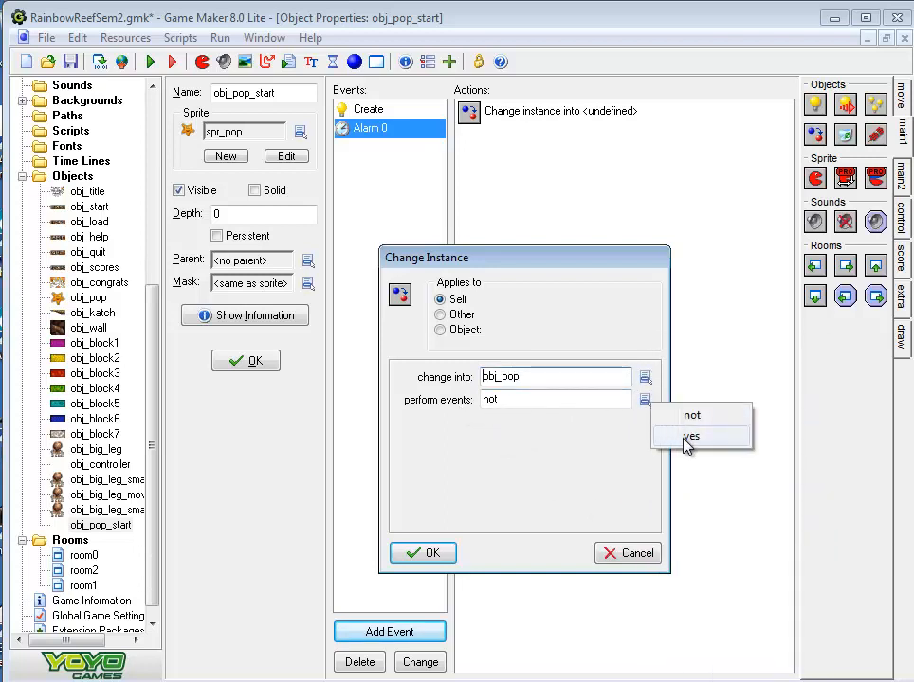
click(688, 436)
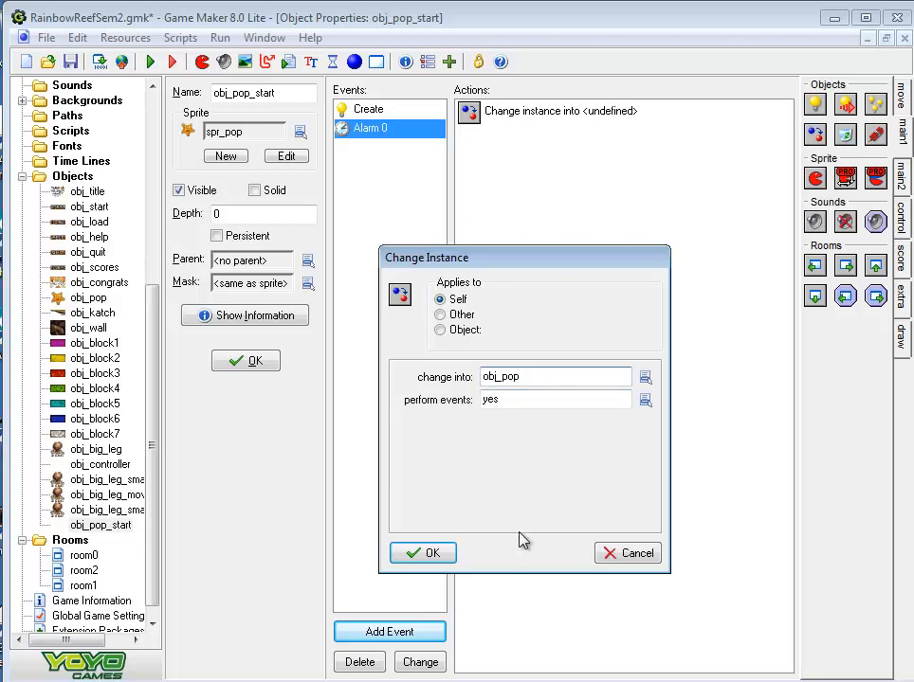
click(429, 555)
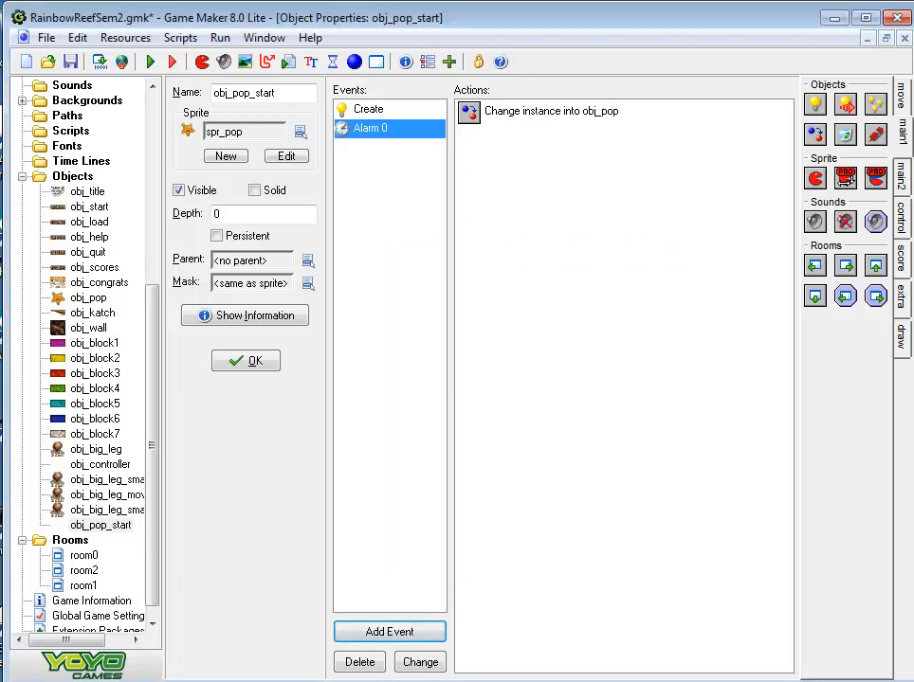
In room2, place an obj_pop_start instance above Katch, just beside the blue controller marker
double_click(84, 570)
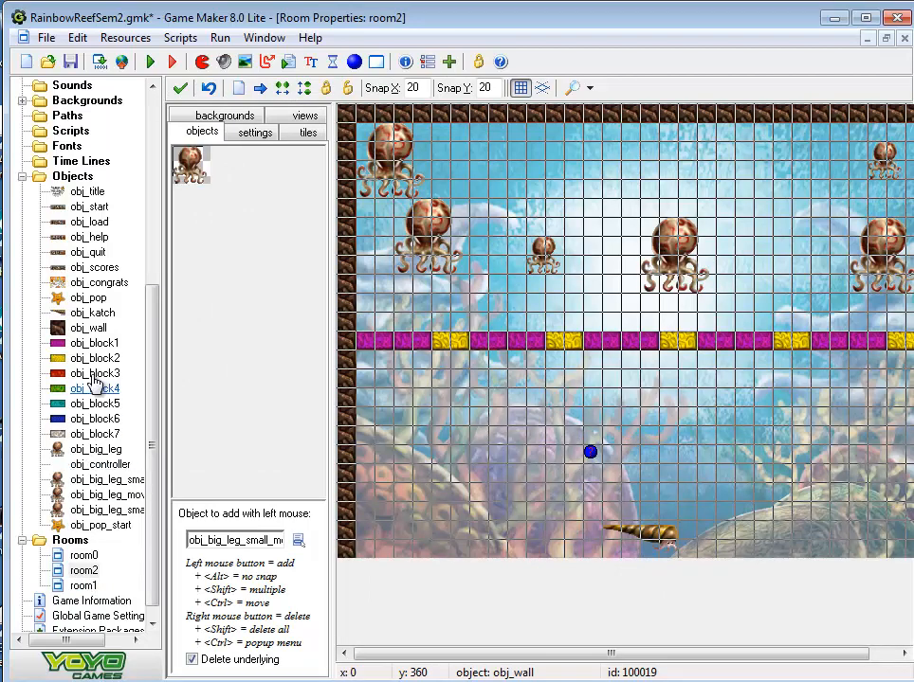
click(85, 525)
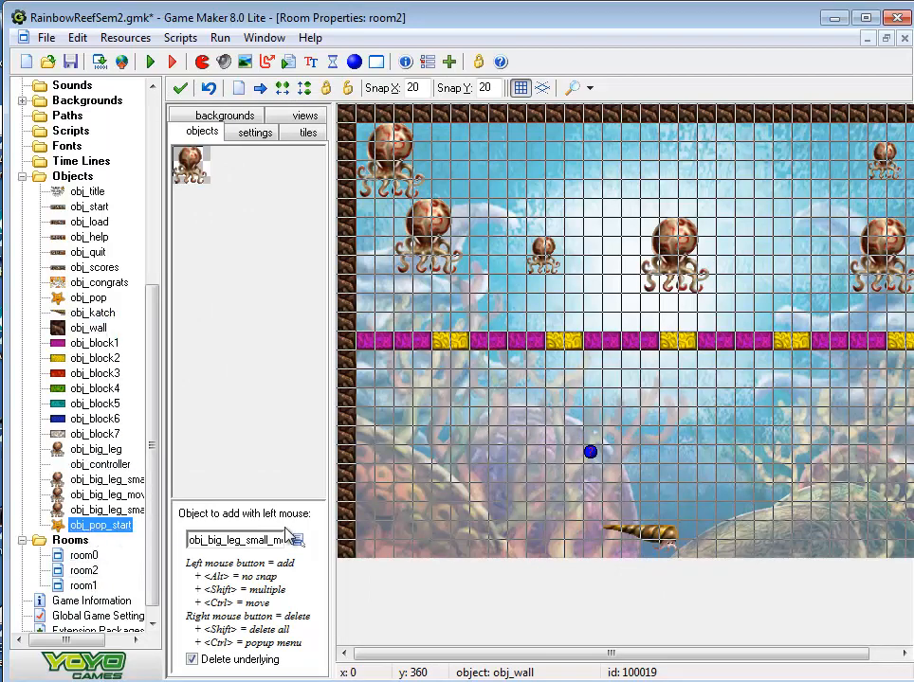
click(644, 460)
right_click(648, 459)
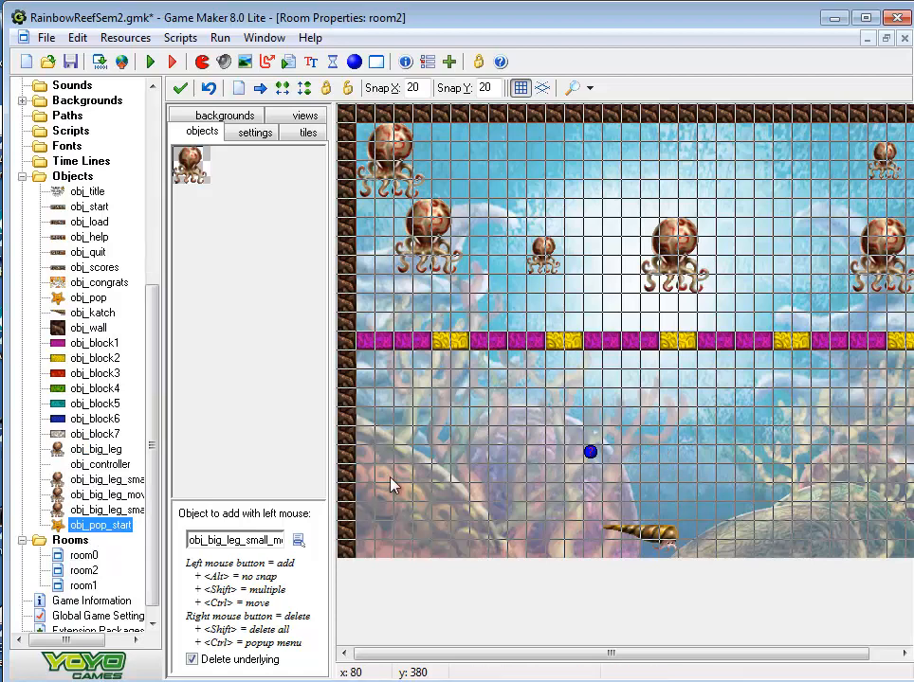
click(296, 548)
click(362, 534)
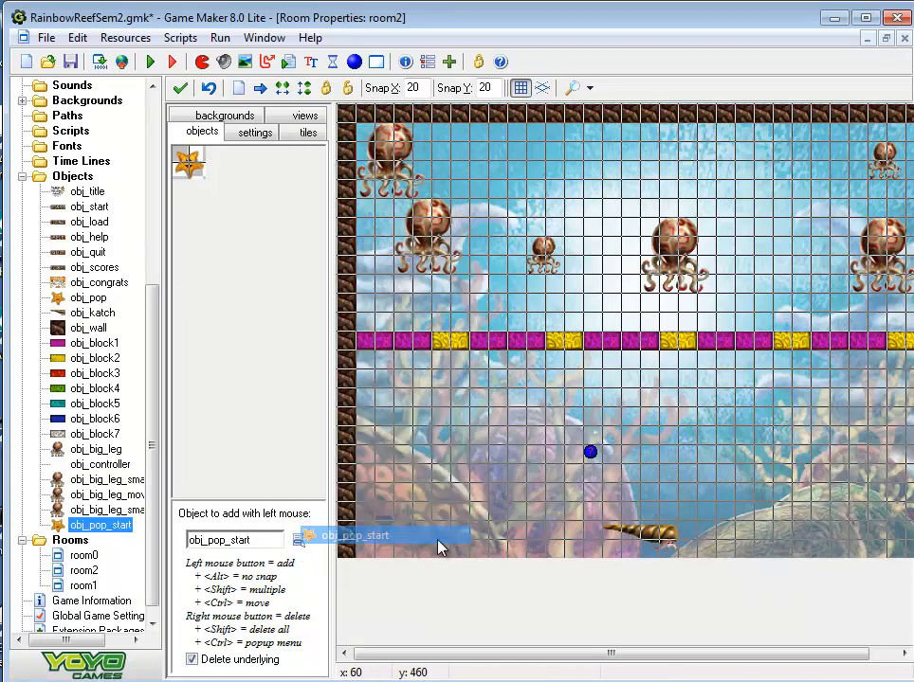
click(643, 469)
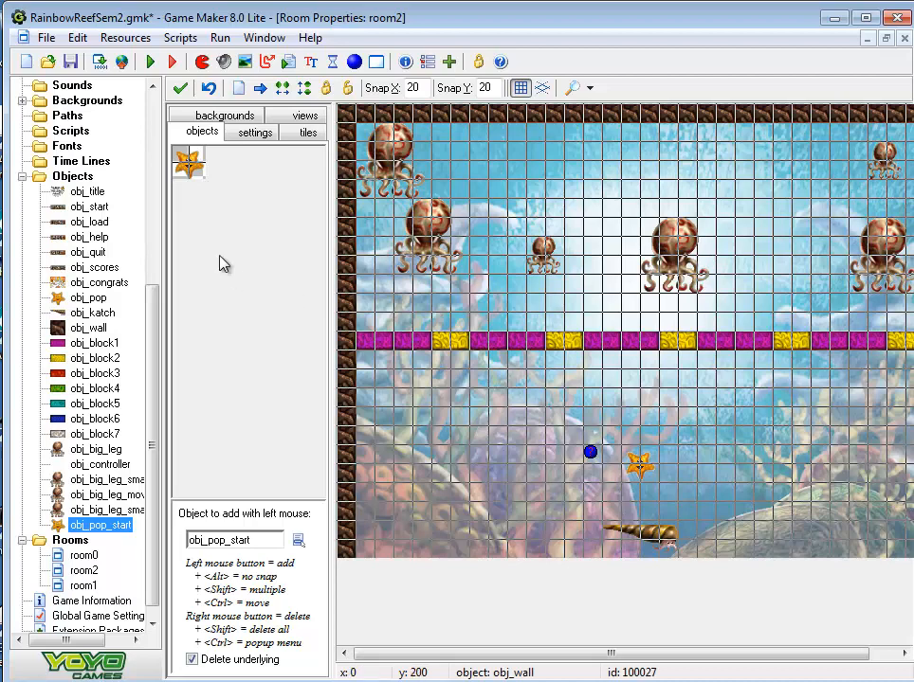
Save the project and play-test room2 with the delayed Pop start until all Biglegs are destroyed, then close the high-score table
click(70, 62)
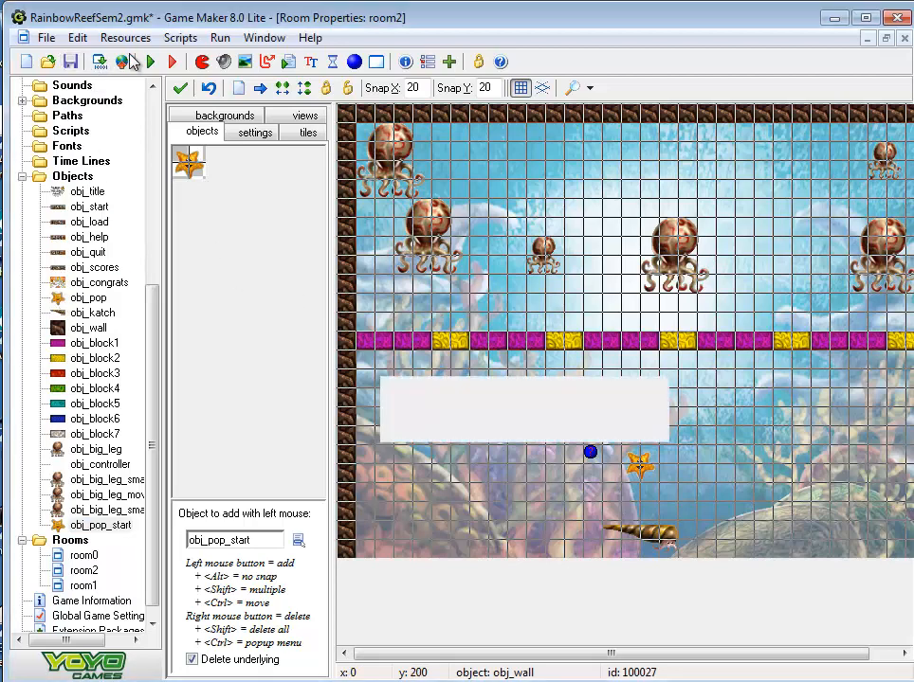
click(152, 63)
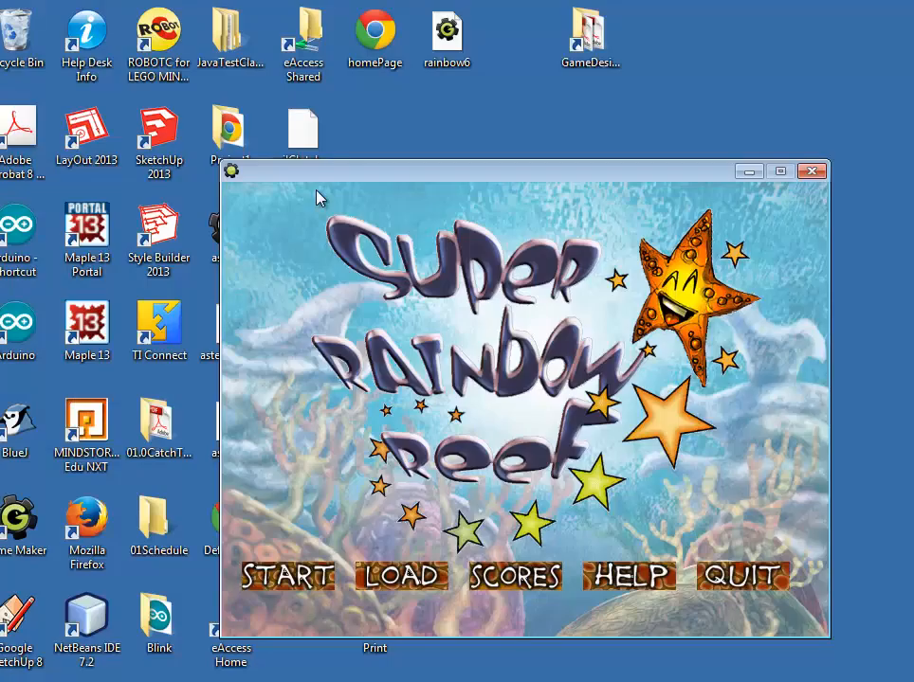
click(288, 577)
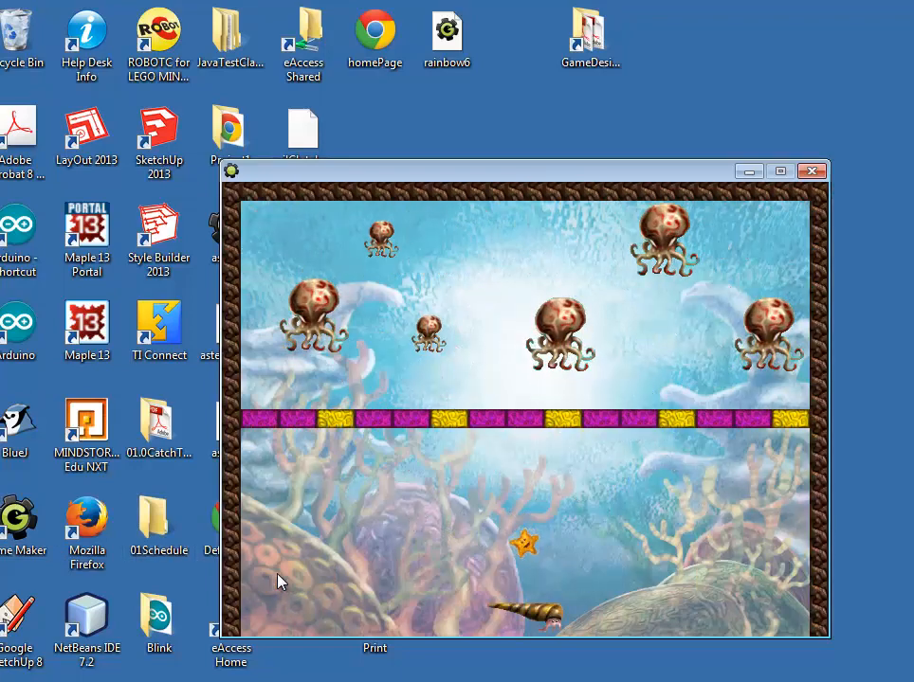
key(Left)
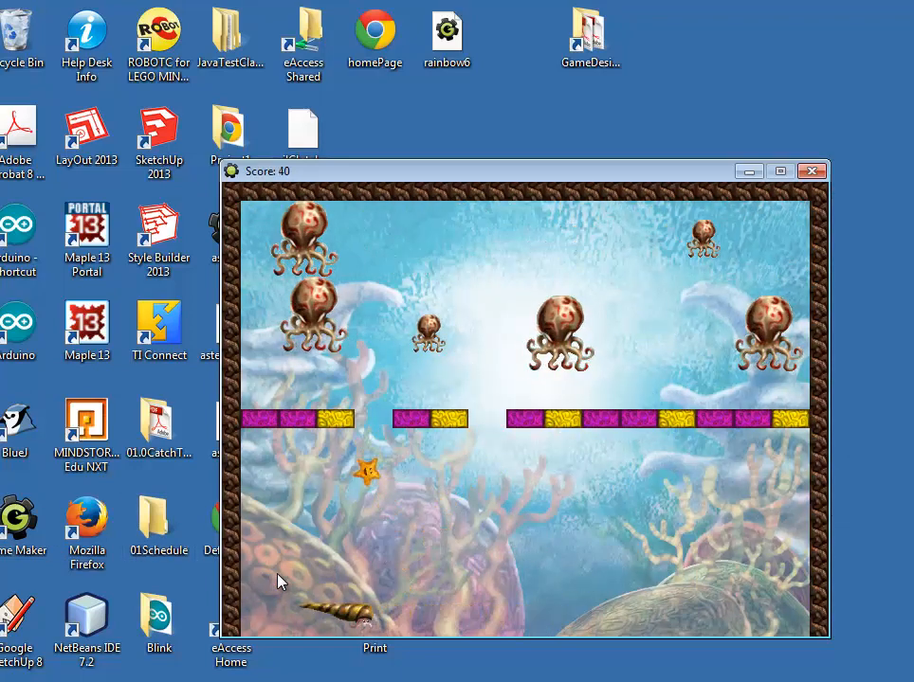
key(Right)
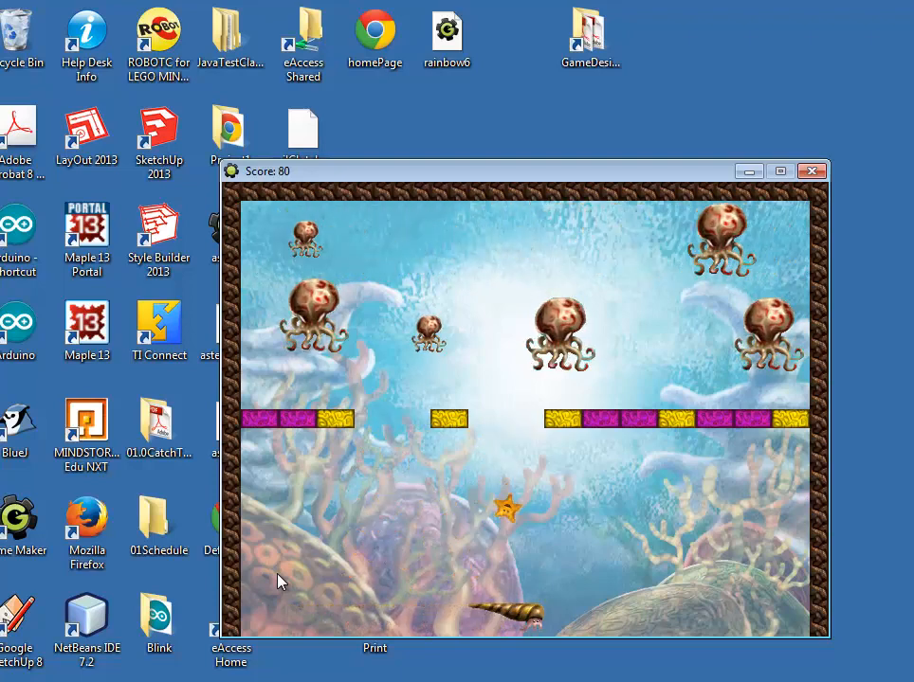
key(Right)
key(Right)
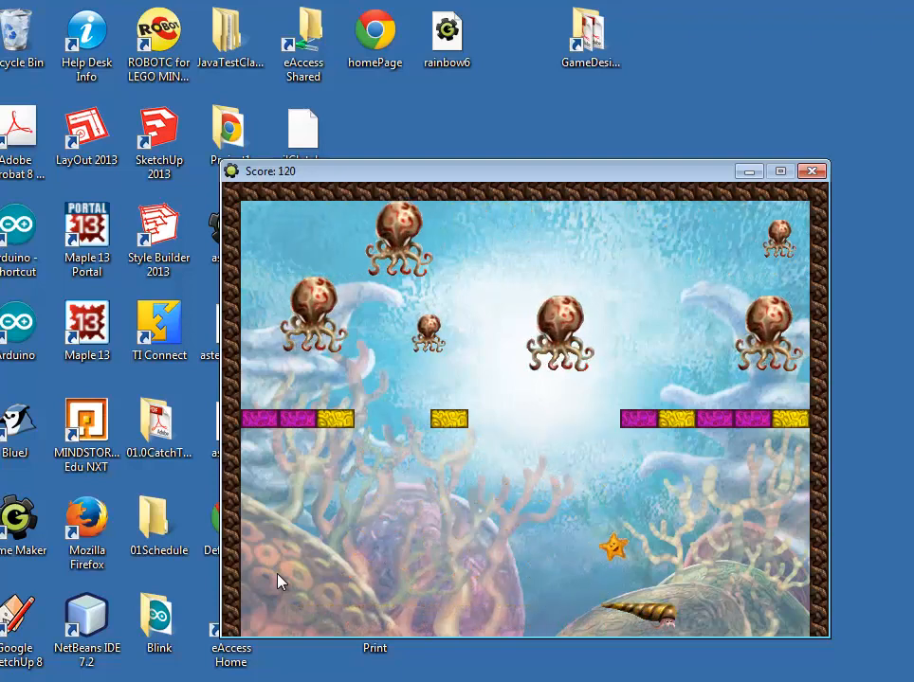
key(Left)
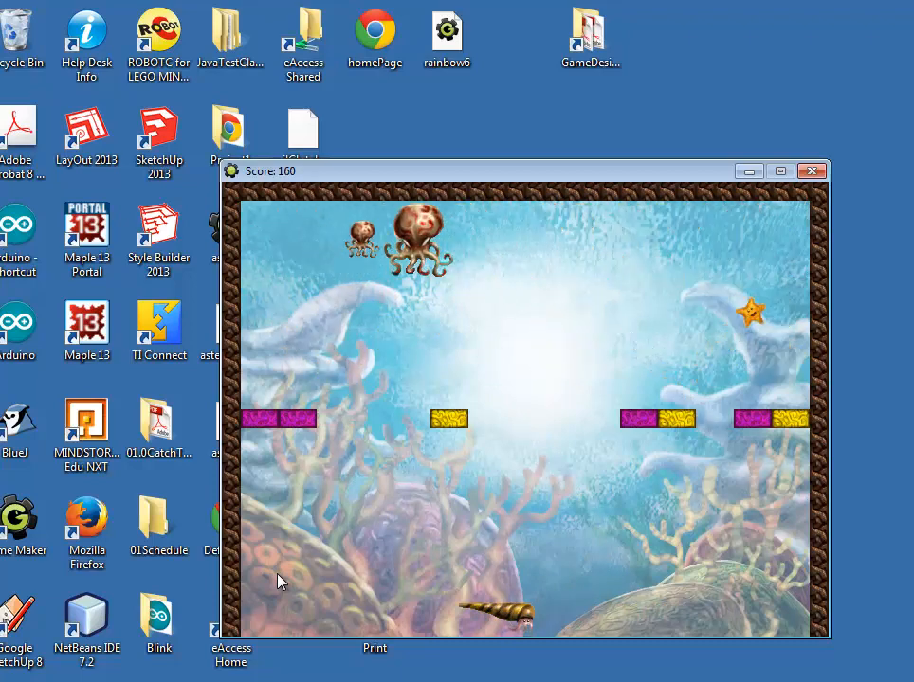
key(Left)
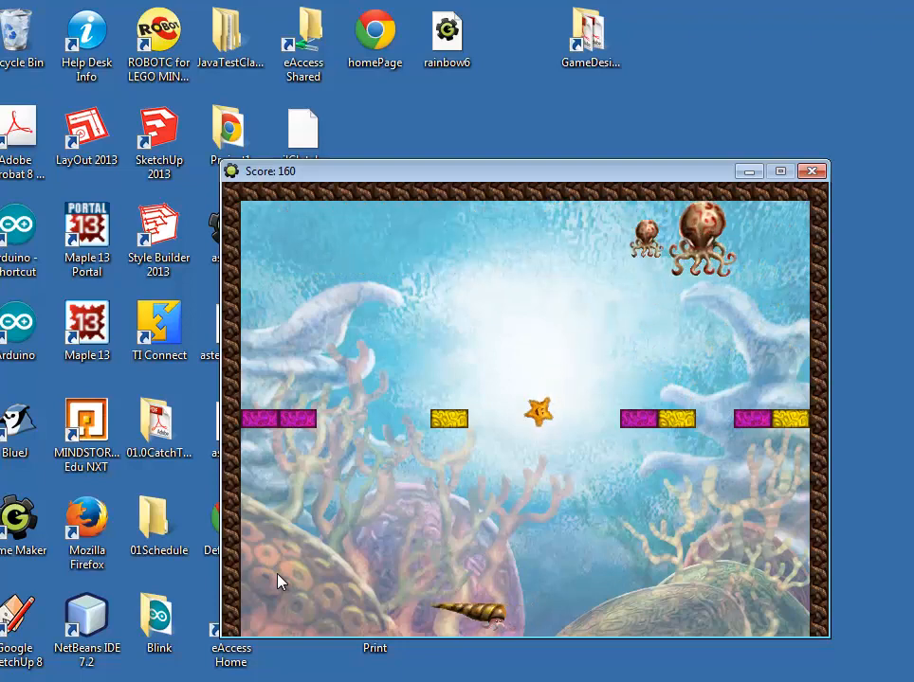
key(Right)
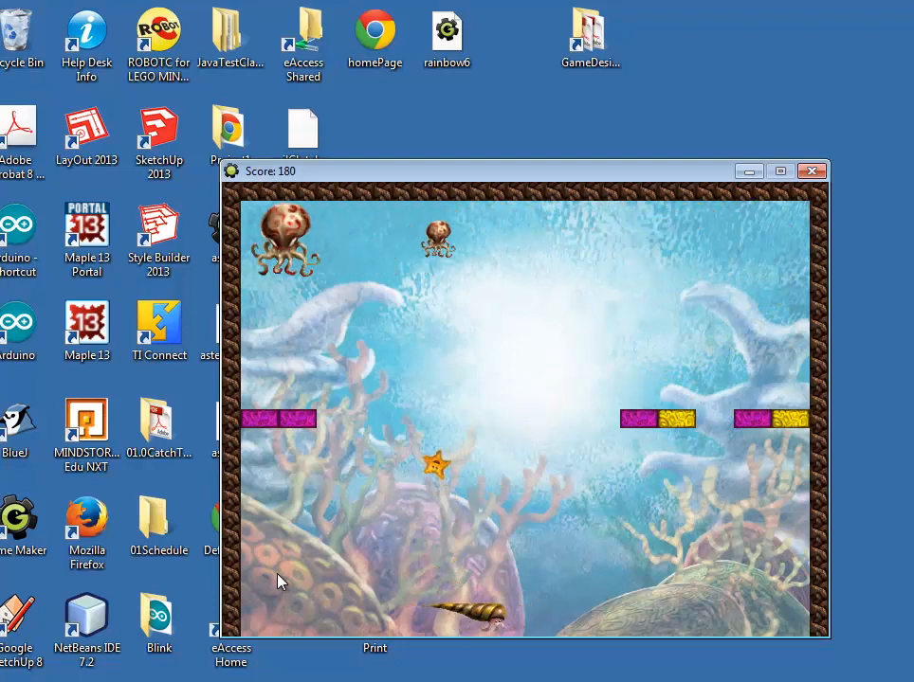
key(Left)
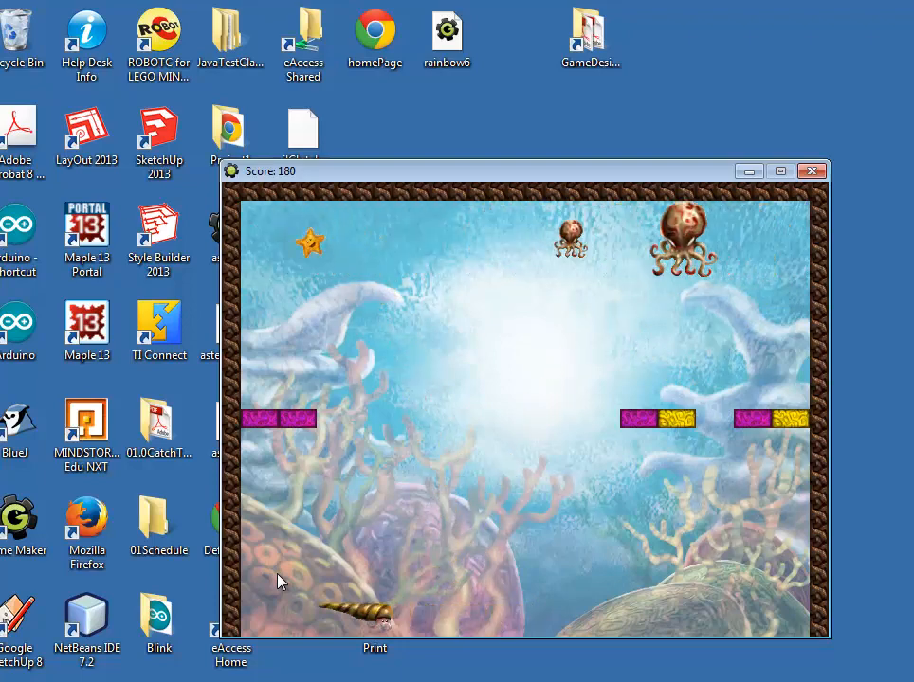
key(Right)
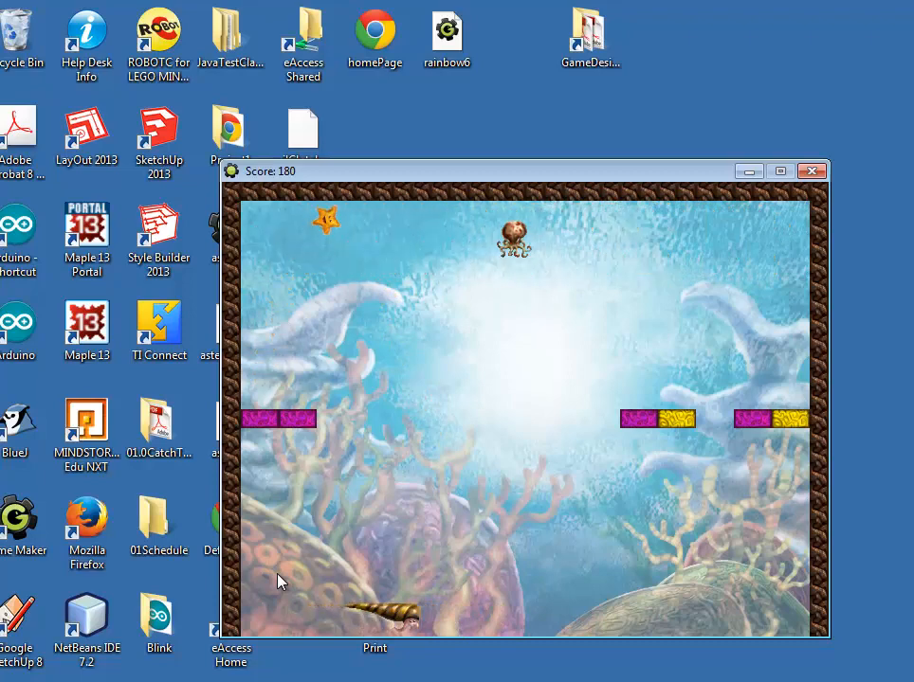
key(Right)
key(Left)
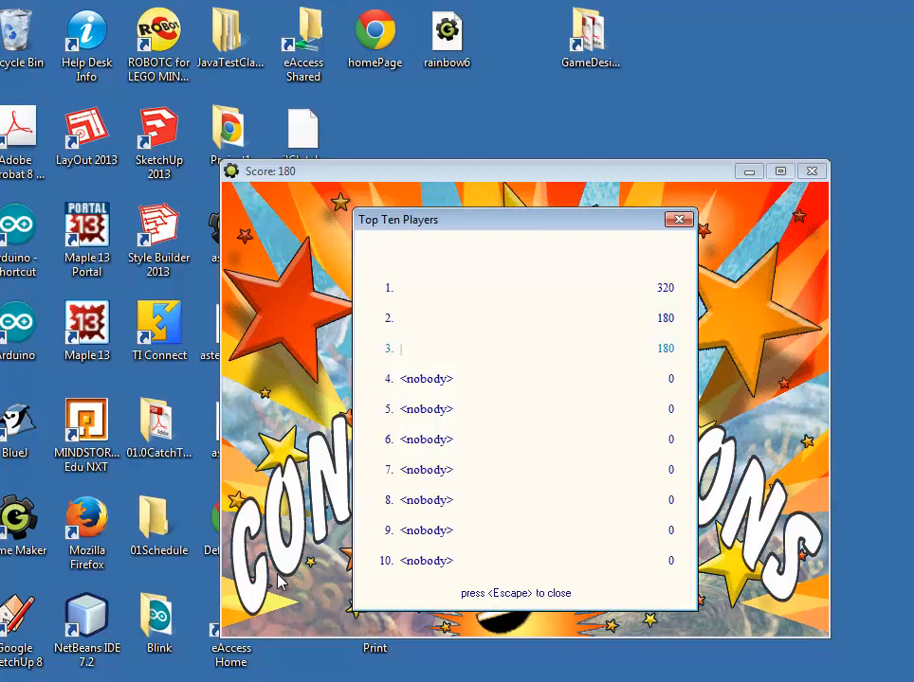
click(678, 220)
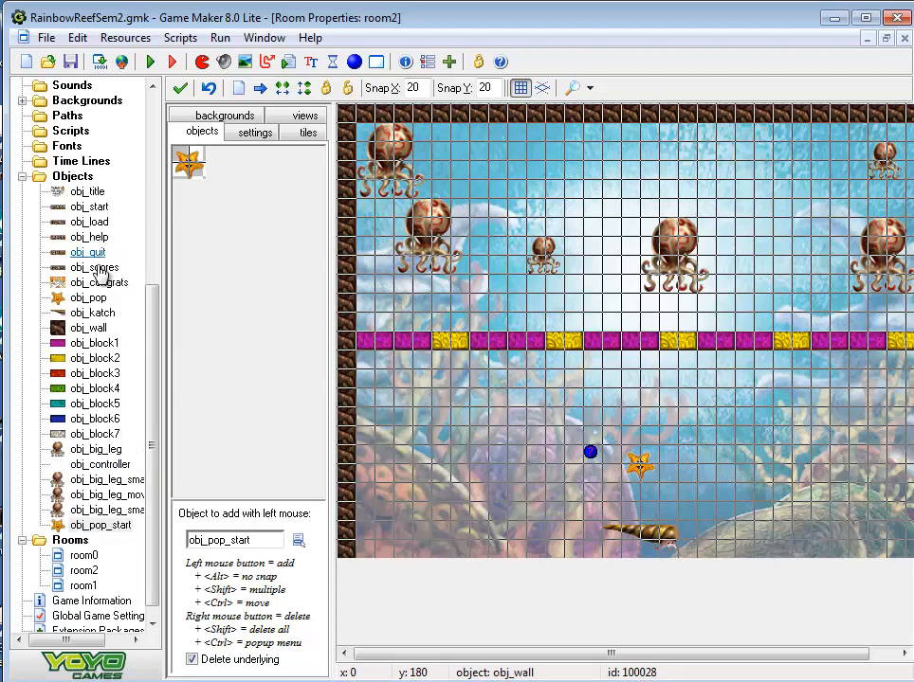
Add an Outside Room event to obj_pop
double_click(90, 298)
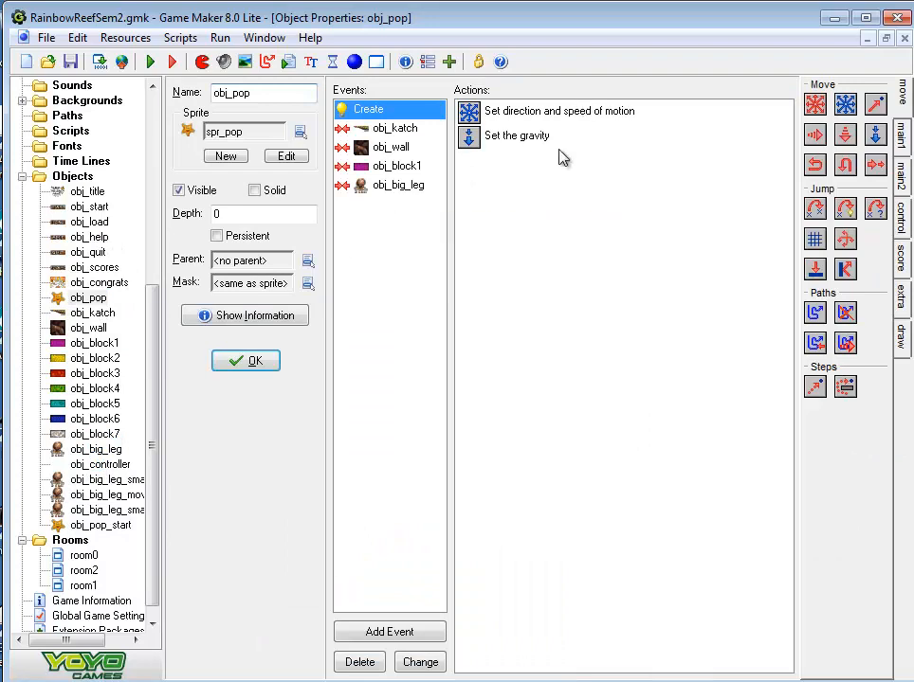
click(392, 633)
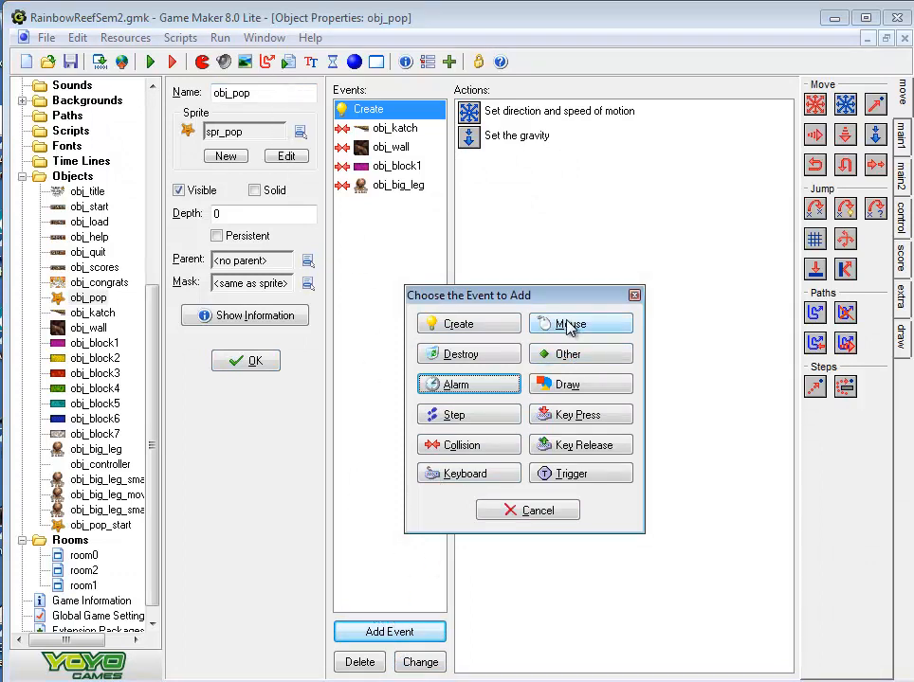
click(569, 358)
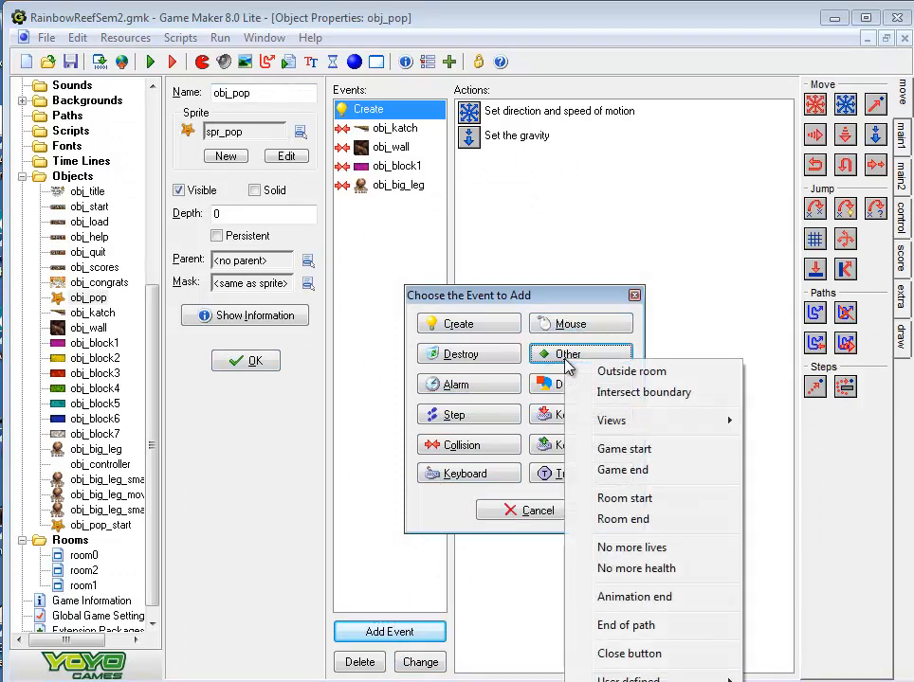
click(623, 373)
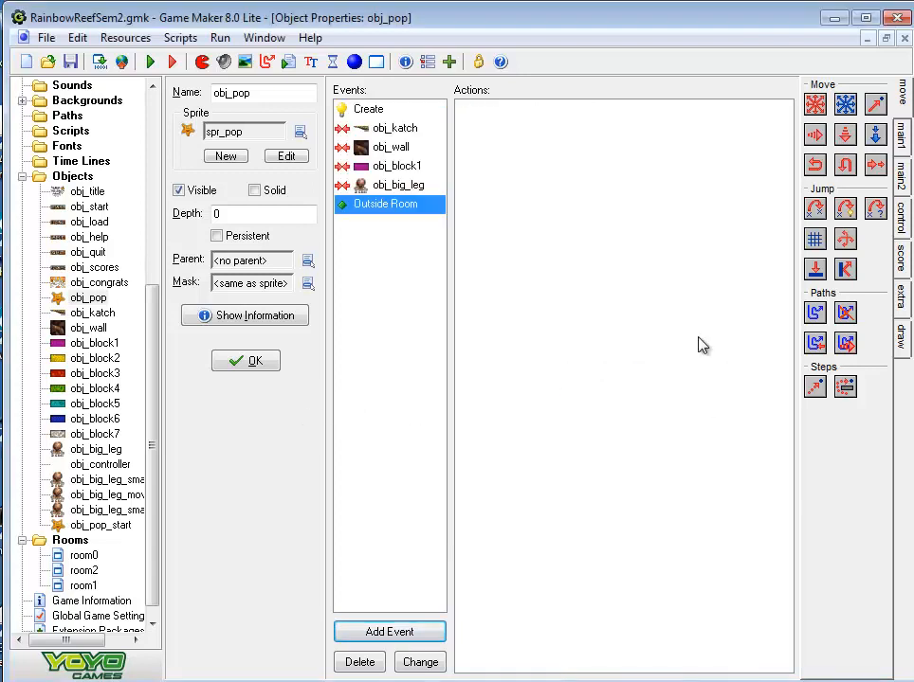
click(902, 139)
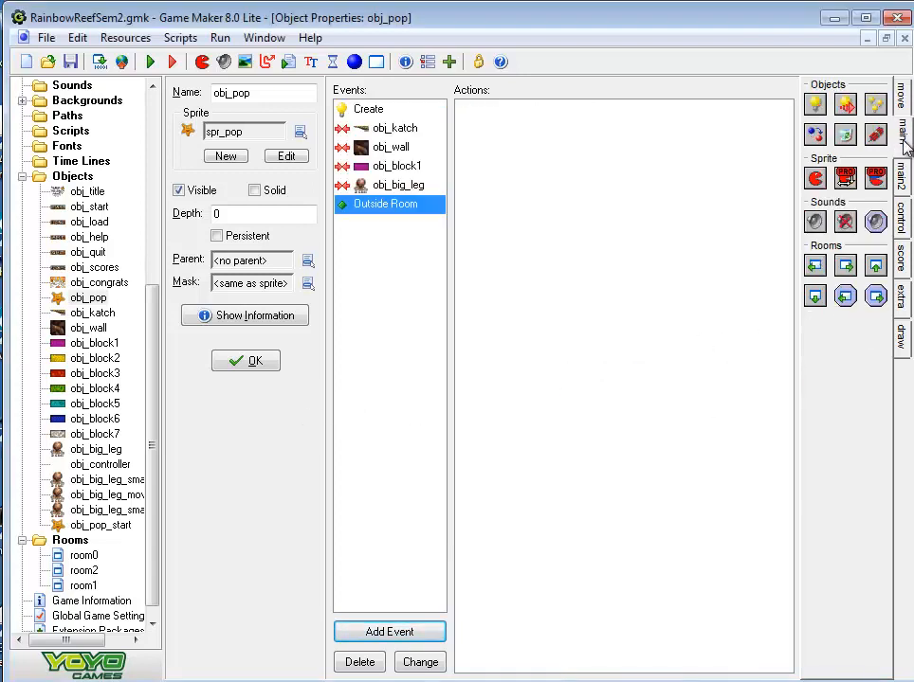
click(903, 176)
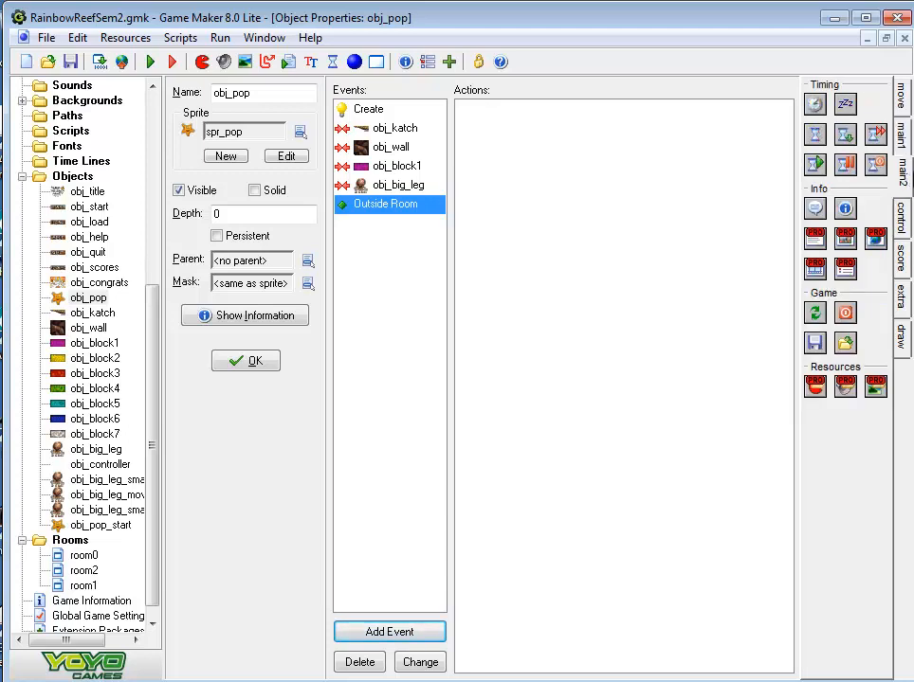
click(903, 218)
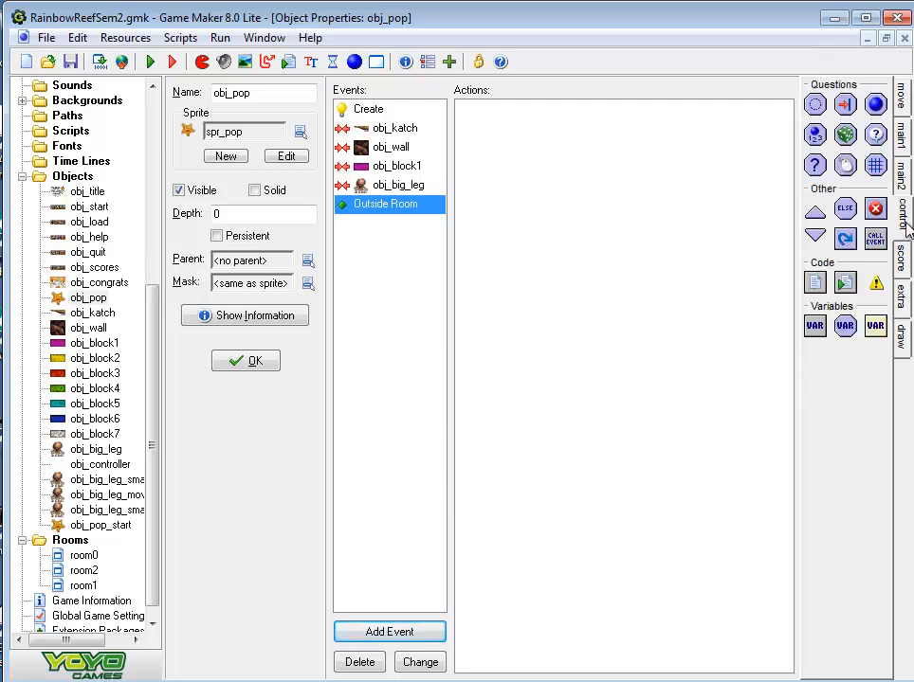
click(901, 135)
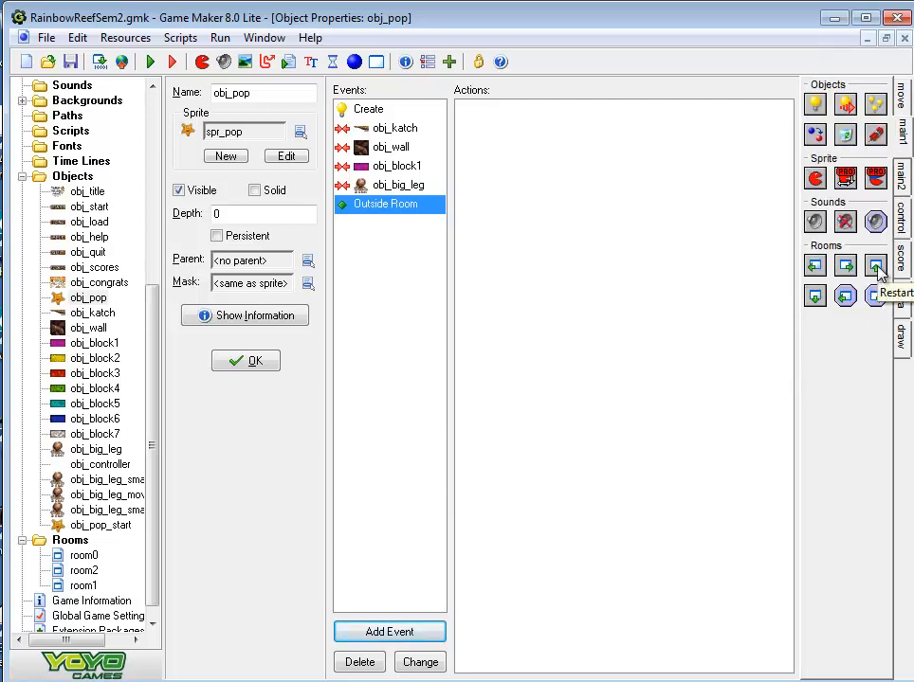
drag(519, 163, 521, 165)
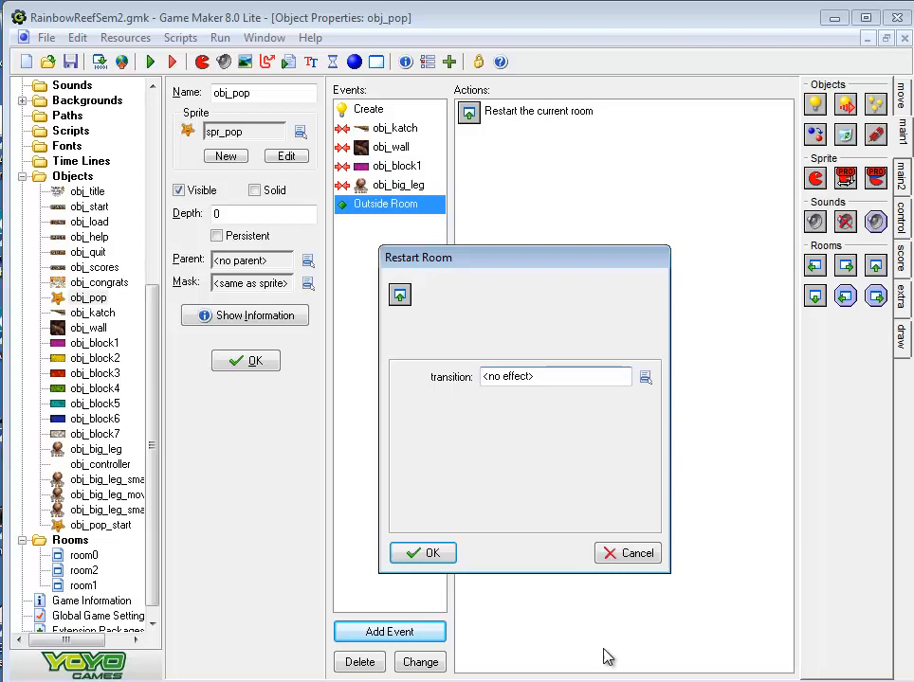
click(631, 558)
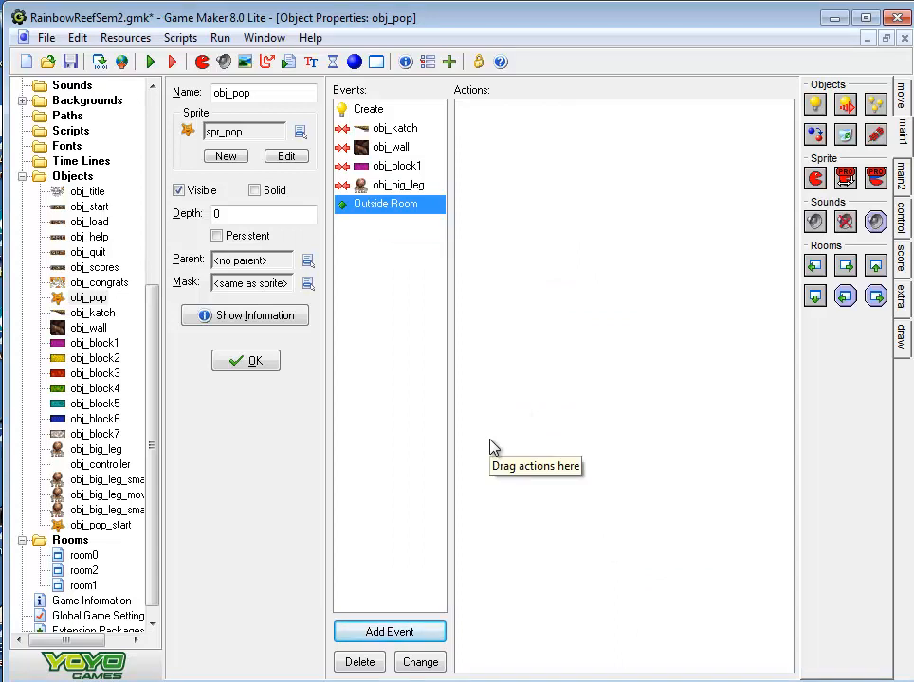
Add a Destroy Instance action applied to Self to obj_pop's Outside Room event
click(510, 259)
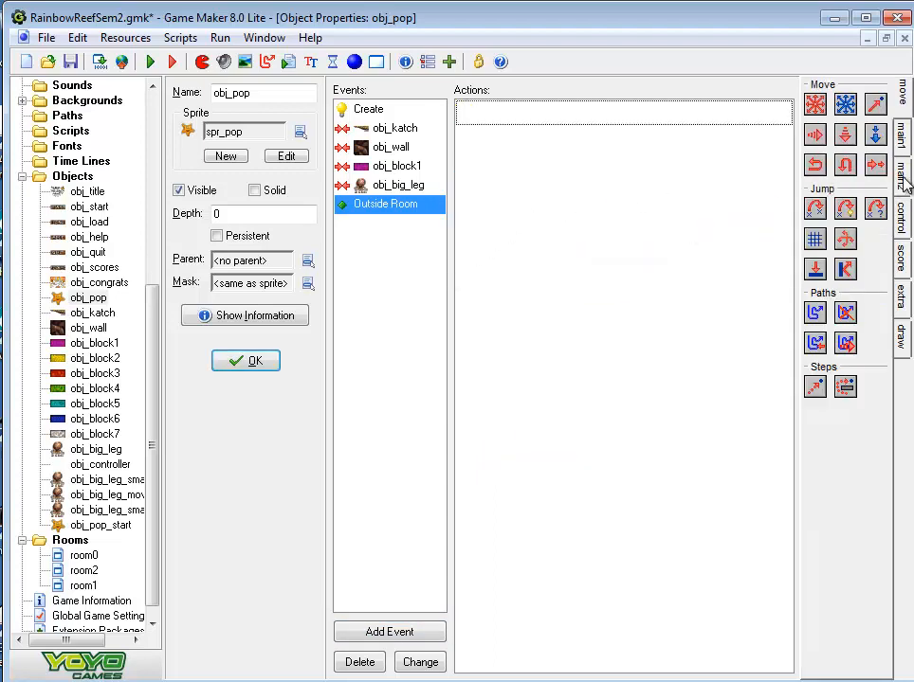
click(900, 91)
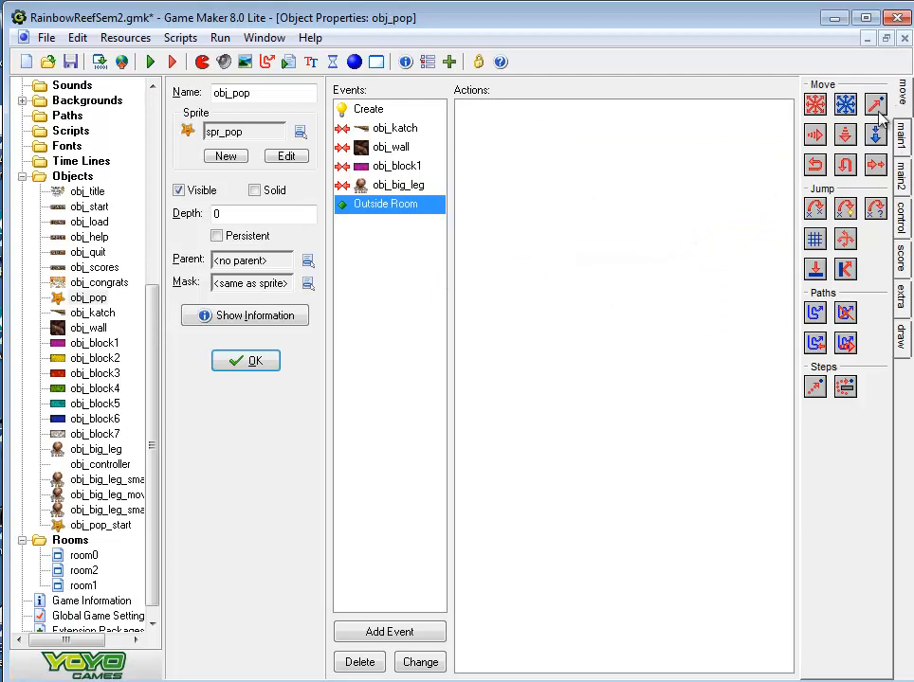
click(901, 132)
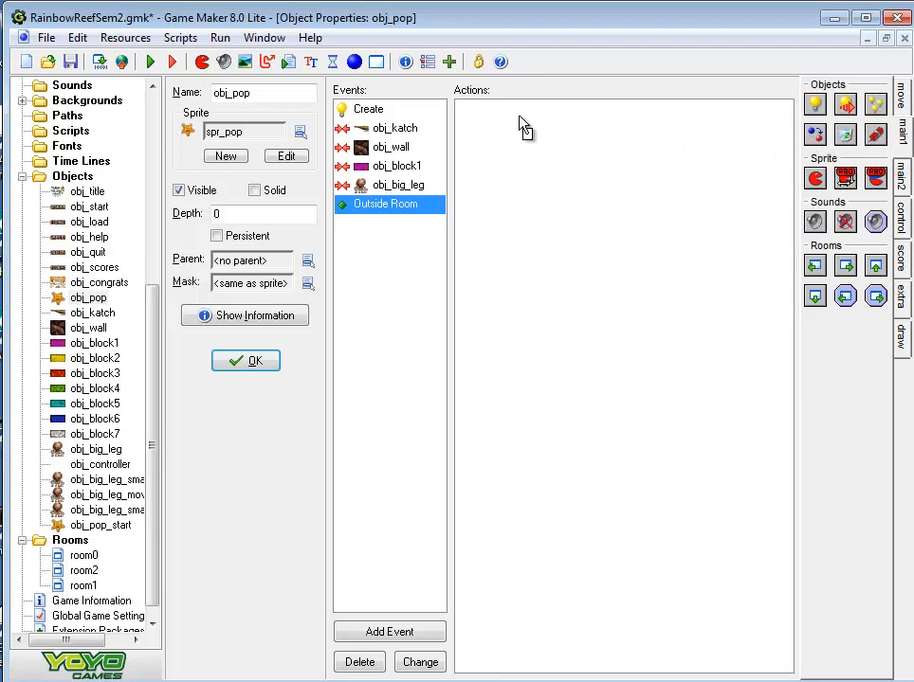
drag(519, 126, 521, 128)
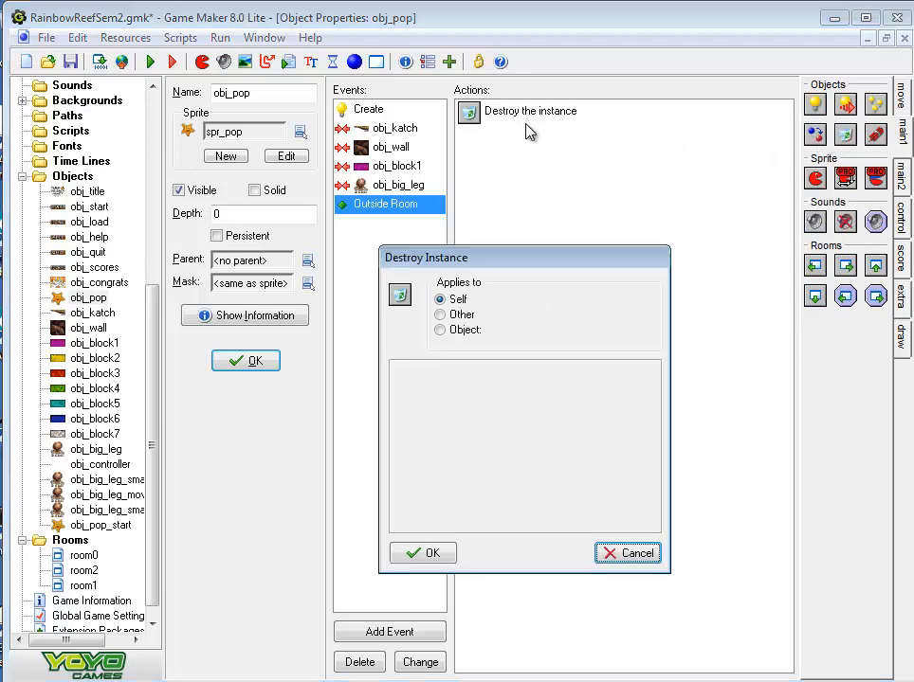
click(428, 554)
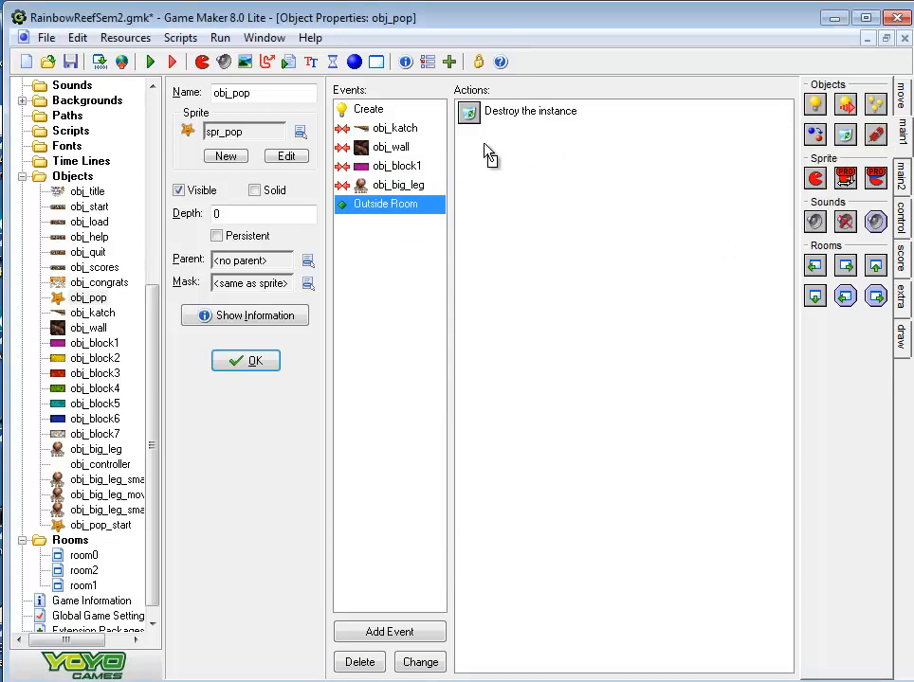
drag(487, 157, 488, 158)
click(644, 377)
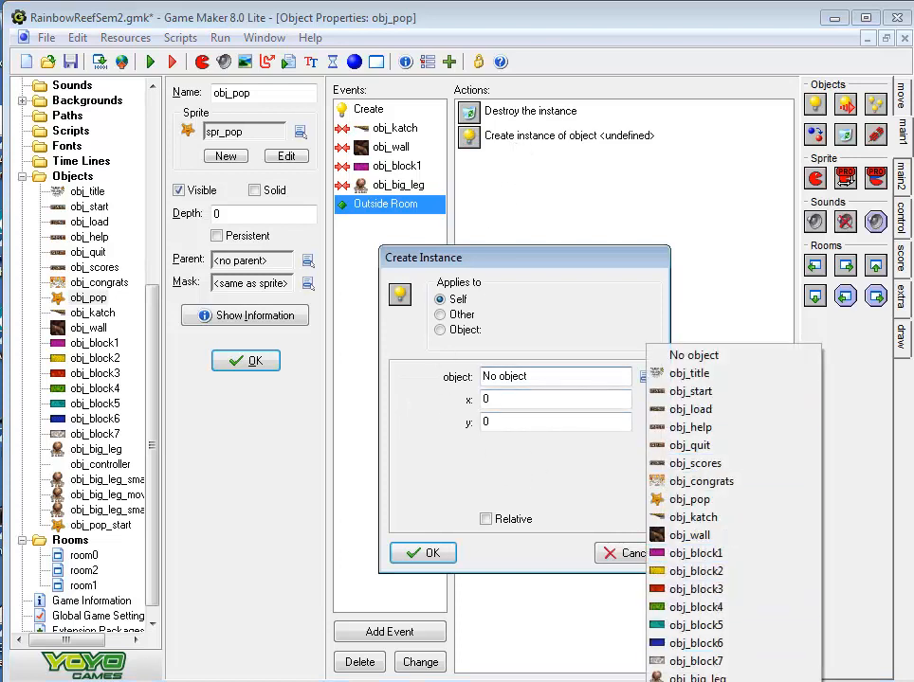
click(697, 681)
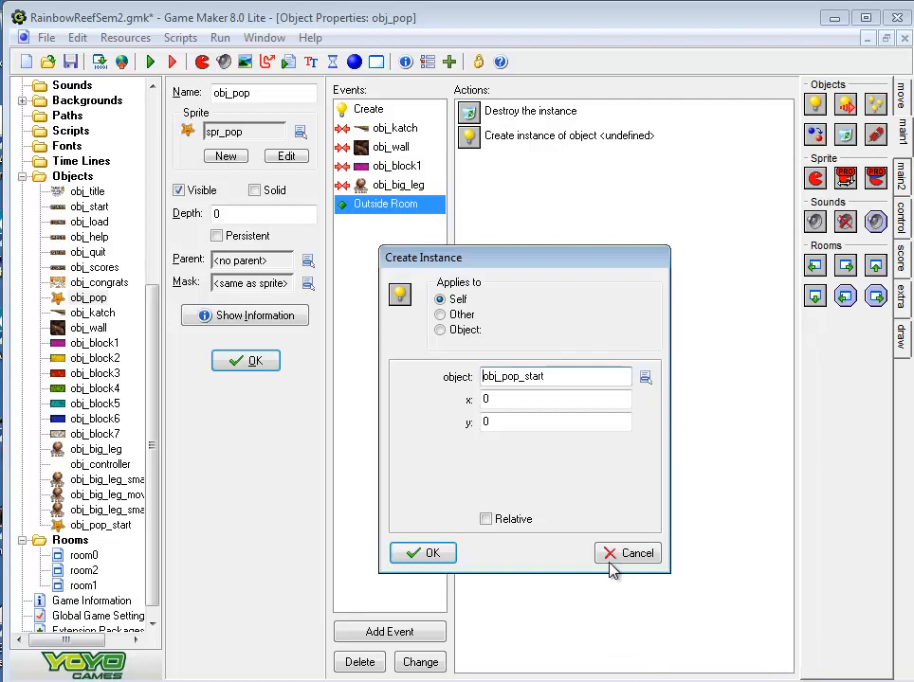
key(Tab)
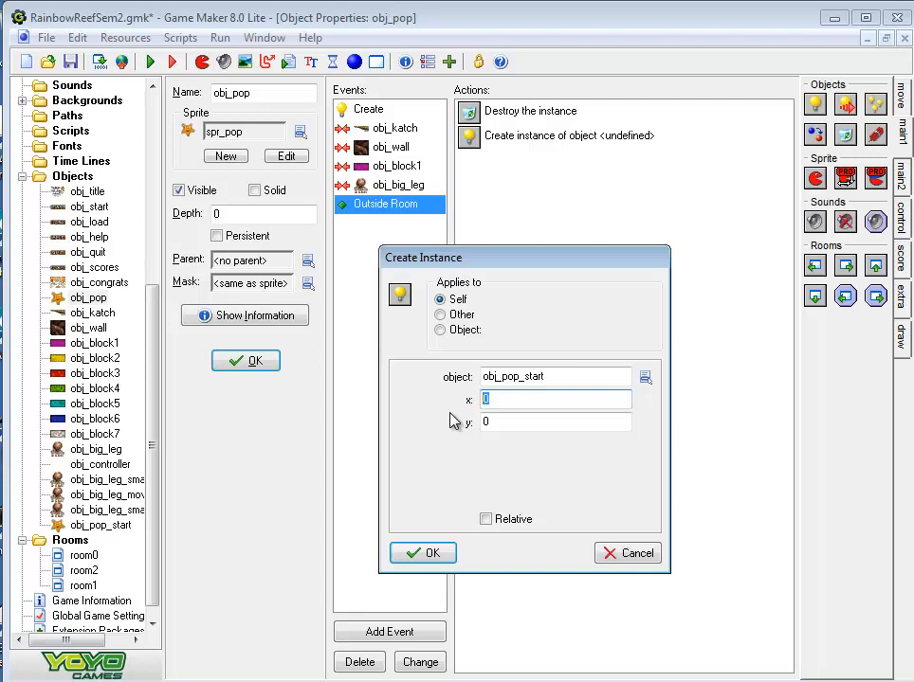
click(626, 555)
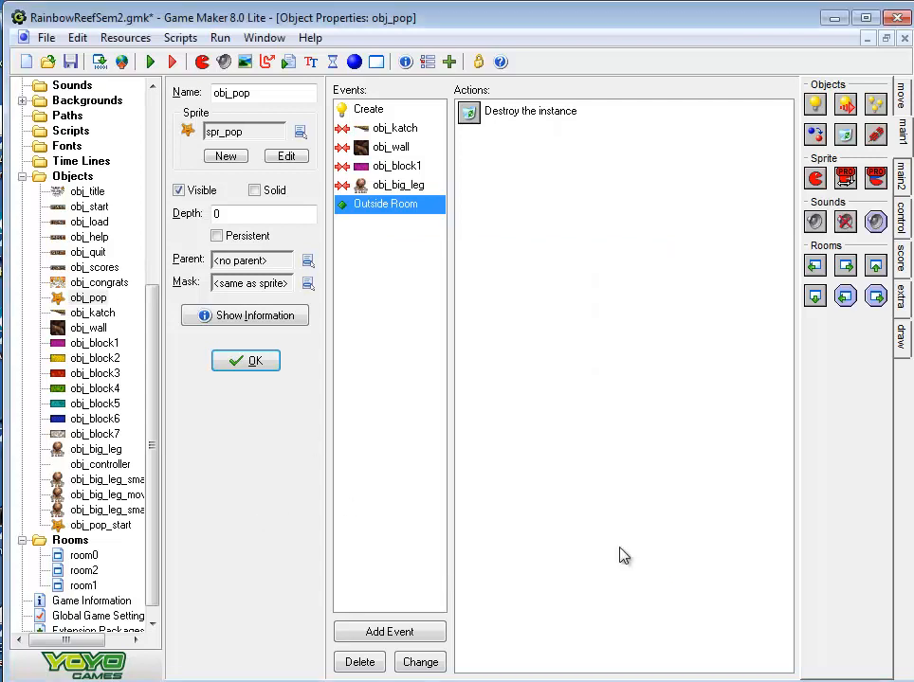
Check Pop's start position in room2, then make obj_pop's Outside Room event create an obj_pop_start instance at x 320, y 380
click(83, 588)
double_click(83, 588)
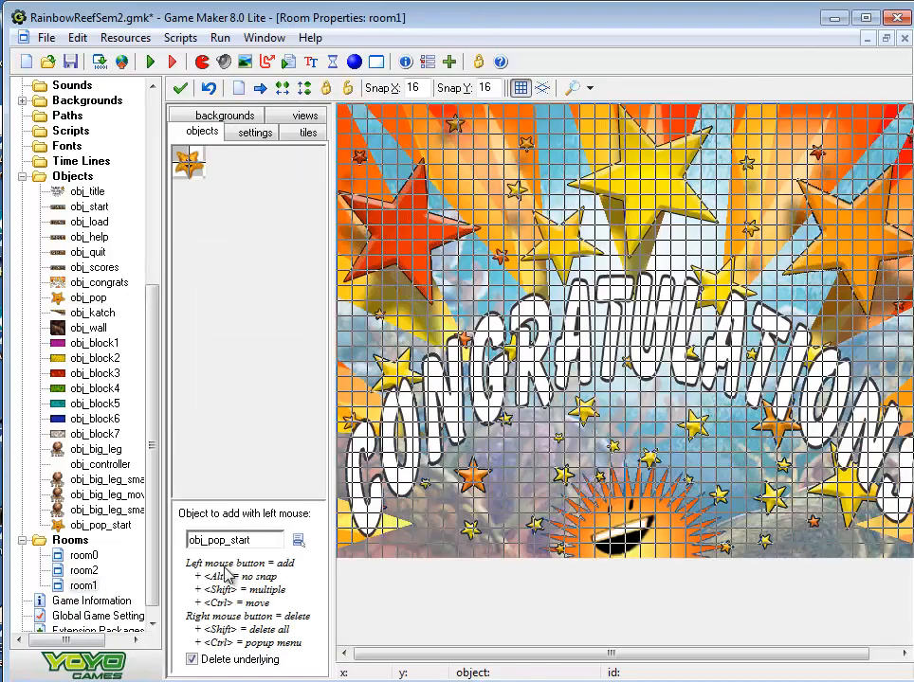
double_click(74, 572)
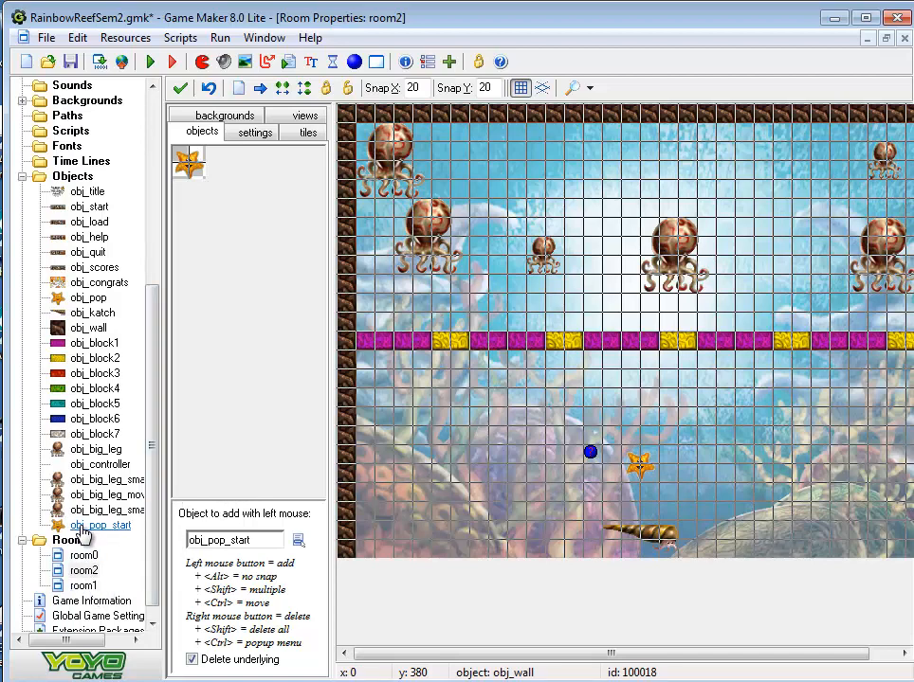
double_click(86, 298)
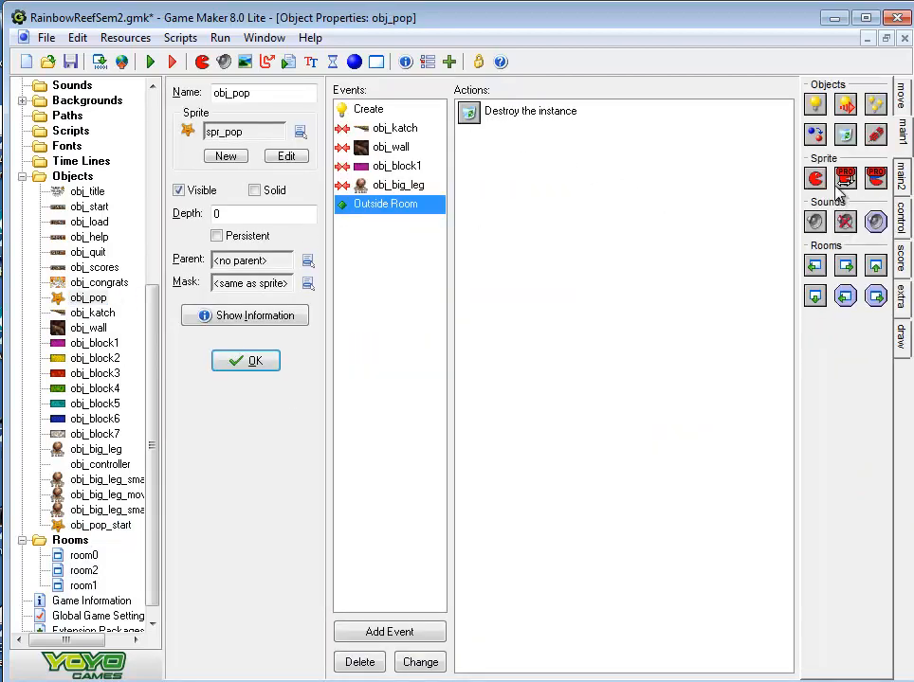
drag(540, 196, 539, 195)
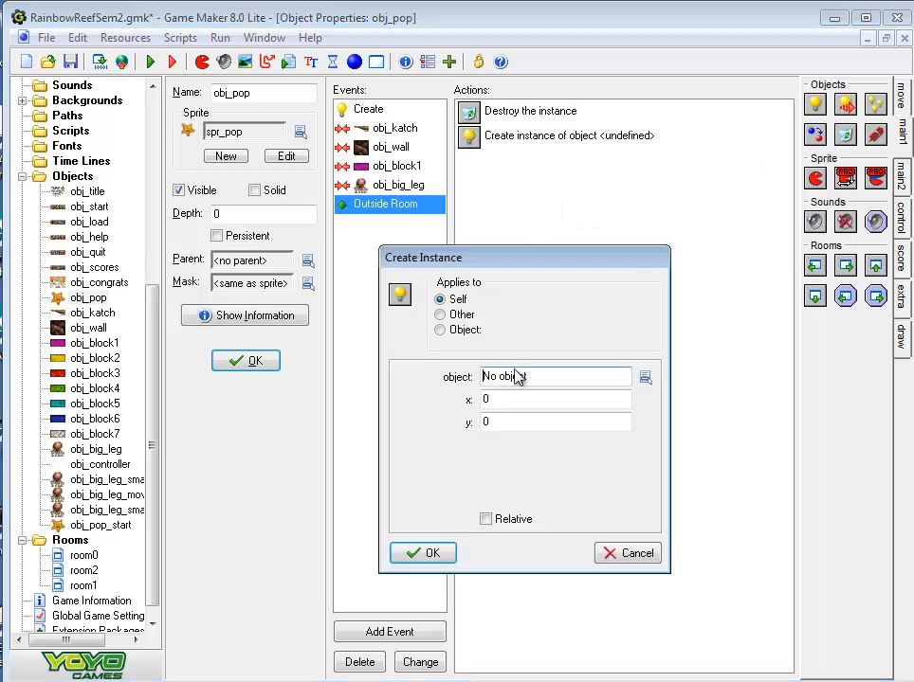
double_click(482, 400)
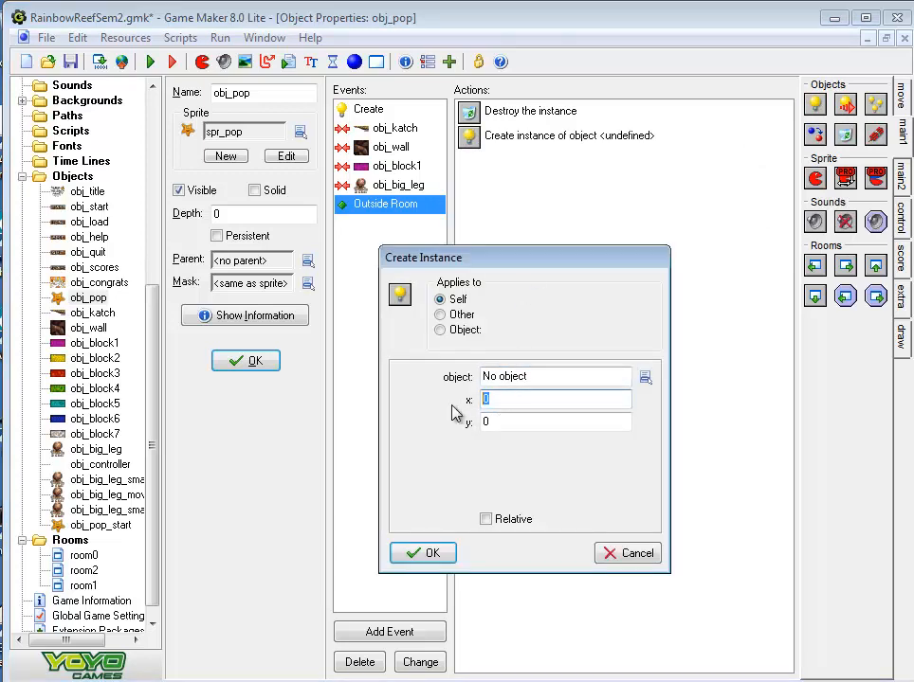
text(320)
key(Tab)
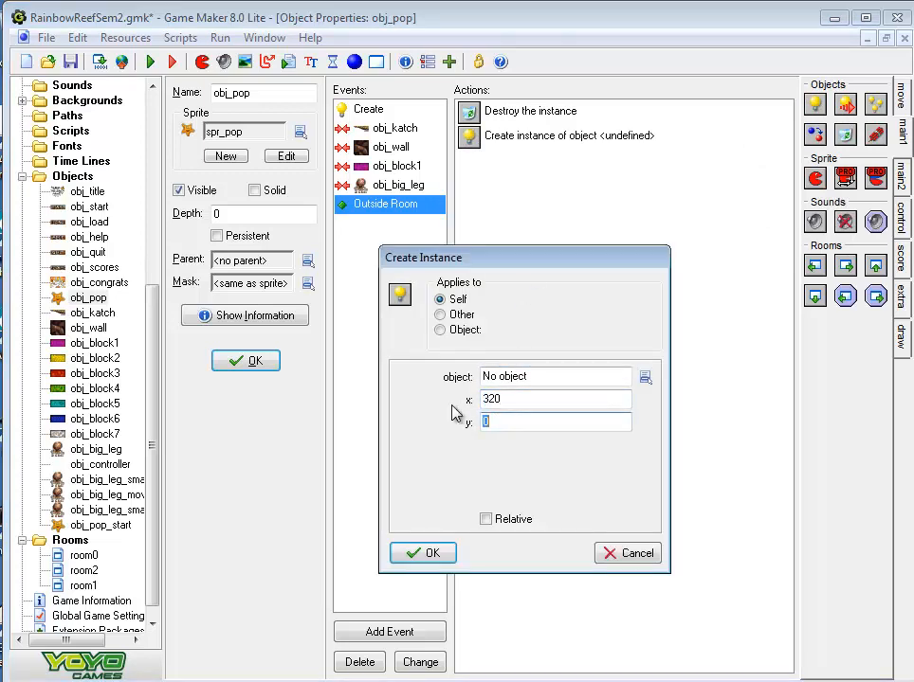
text(380)
click(646, 378)
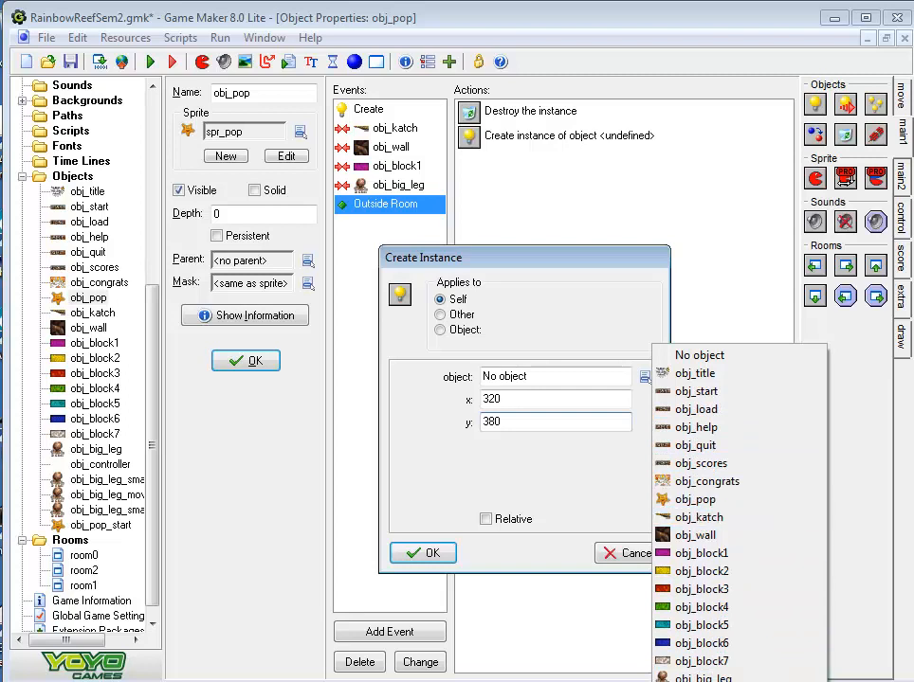
click(701, 681)
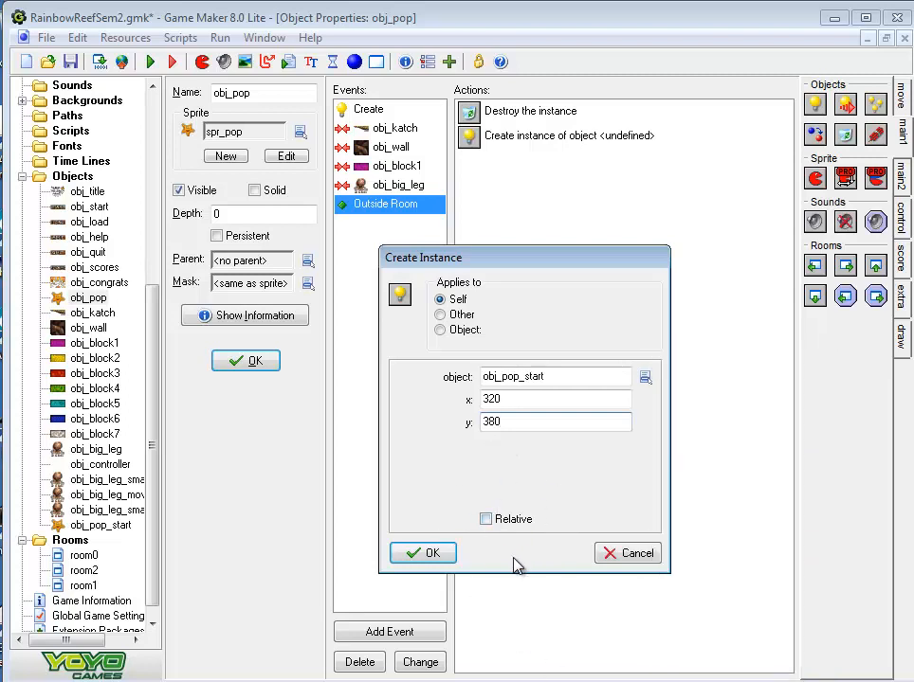
click(426, 563)
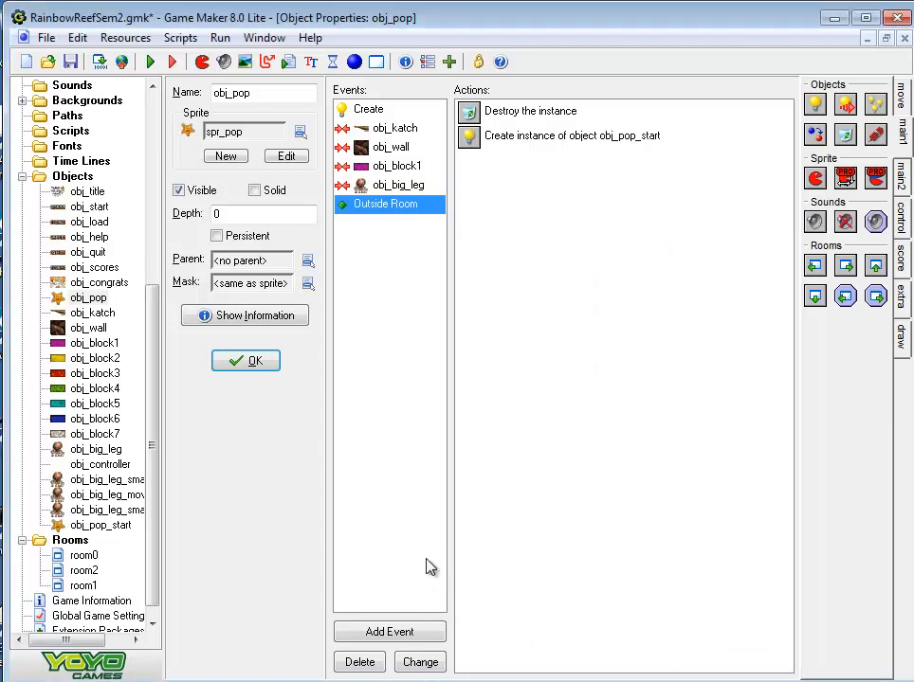
Run the game and play-test the level with Pop's respawn until all Biglegs are destroyed, closing the high-score table at the end
click(386, 111)
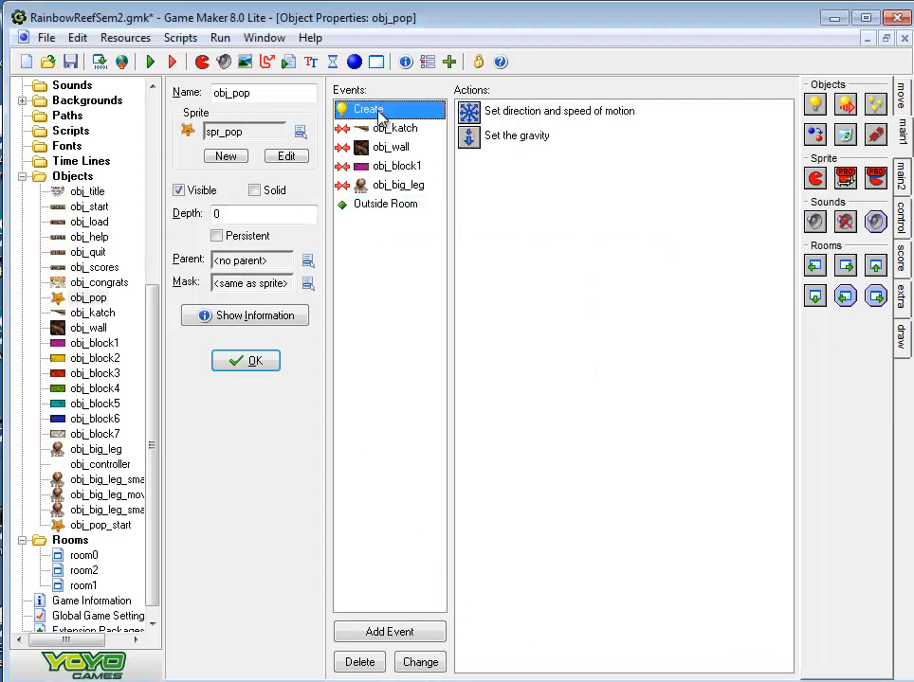
click(148, 62)
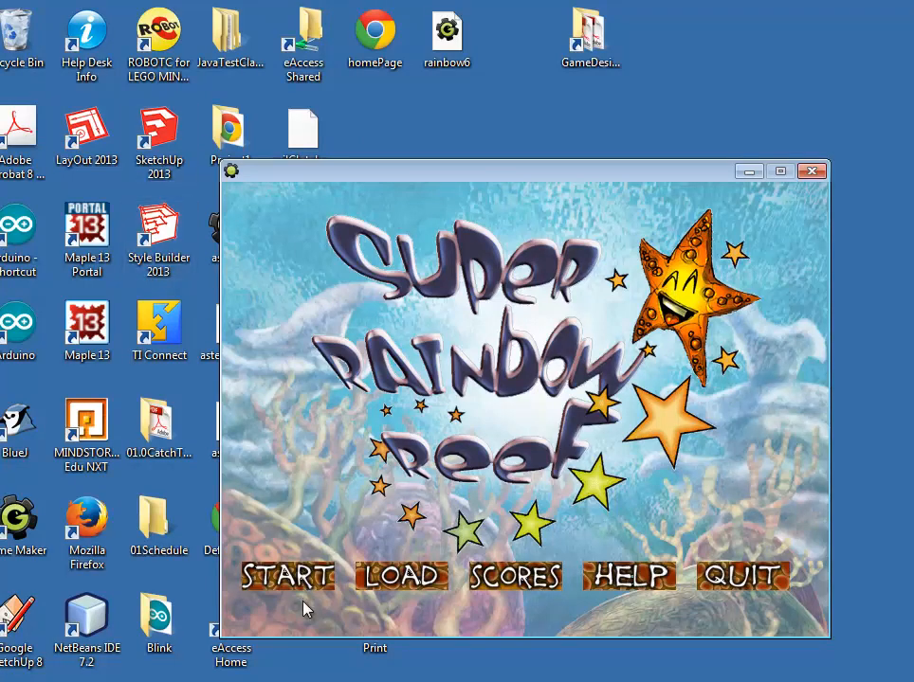
click(287, 576)
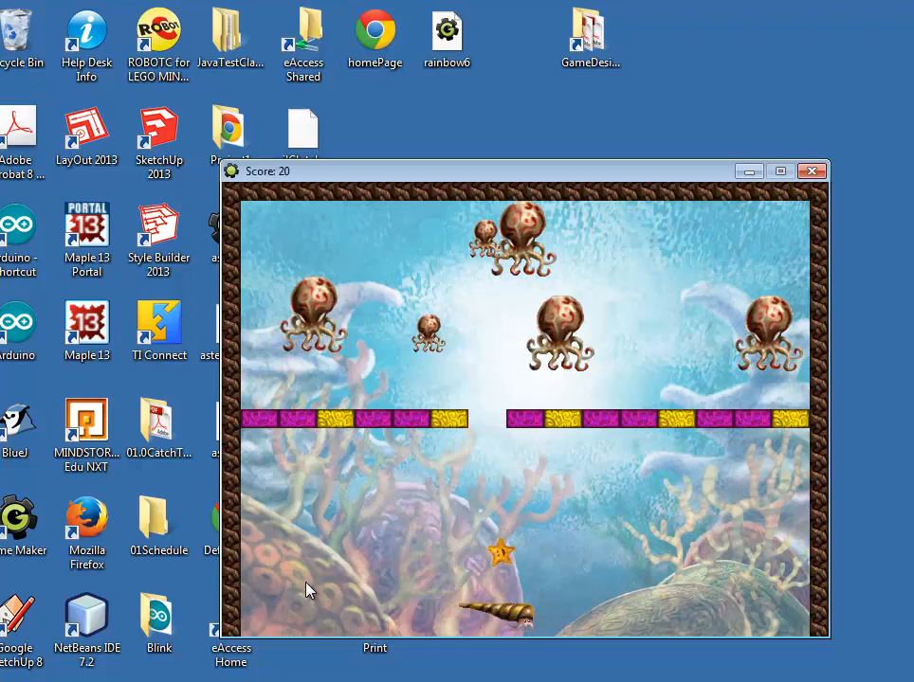
key(Left)
key(Right)
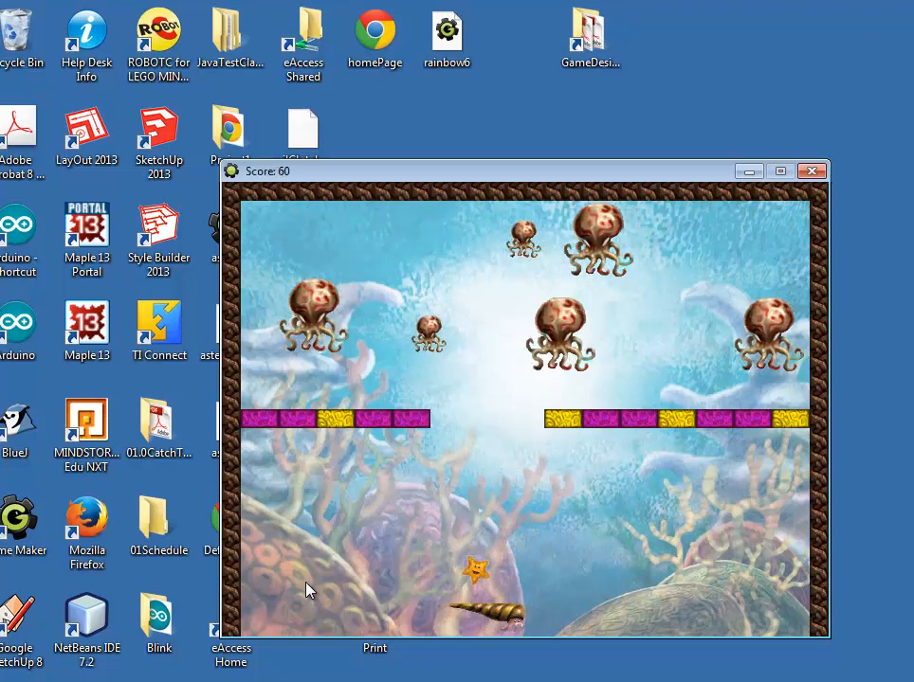
key(Left)
key(Left)
key(Right)
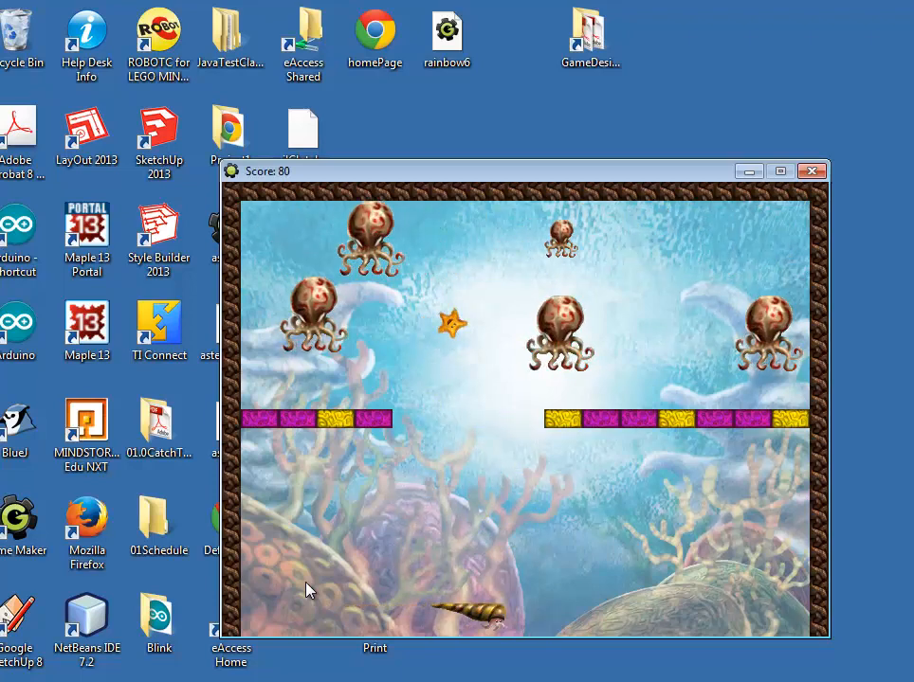
key(Right)
key(Left)
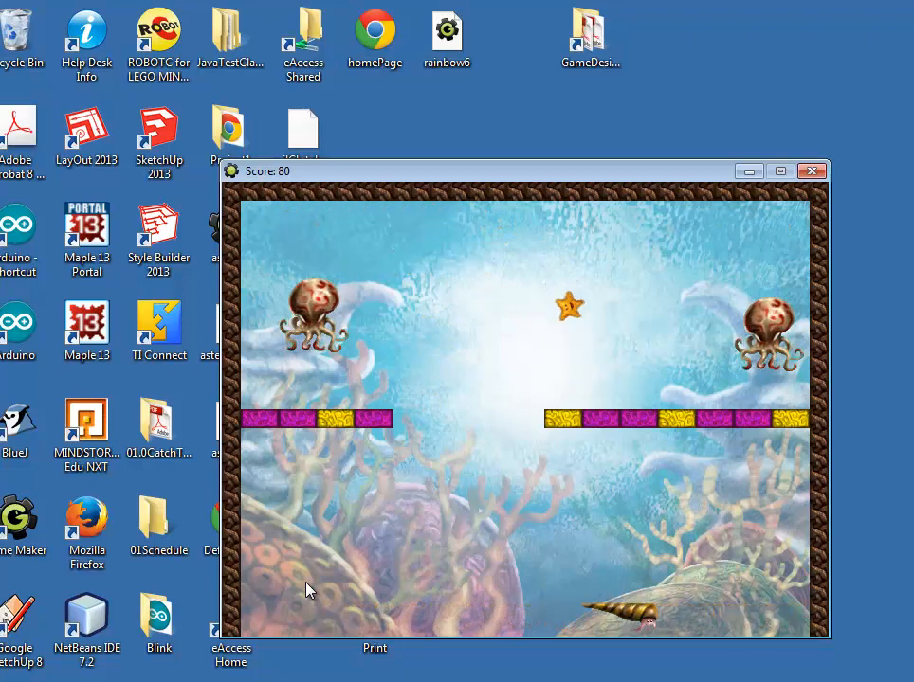
key(Left)
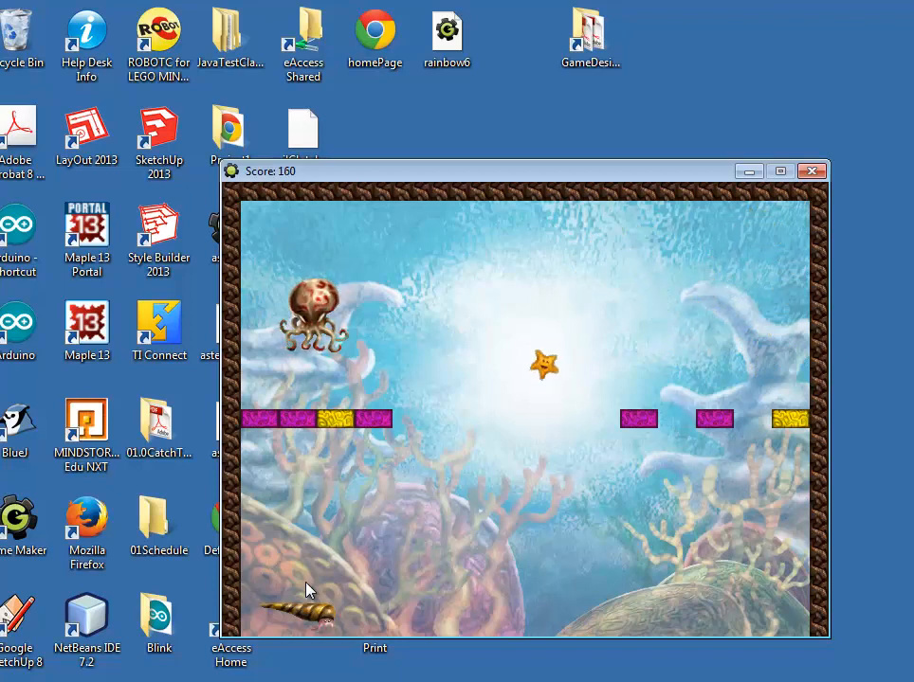
key(Left)
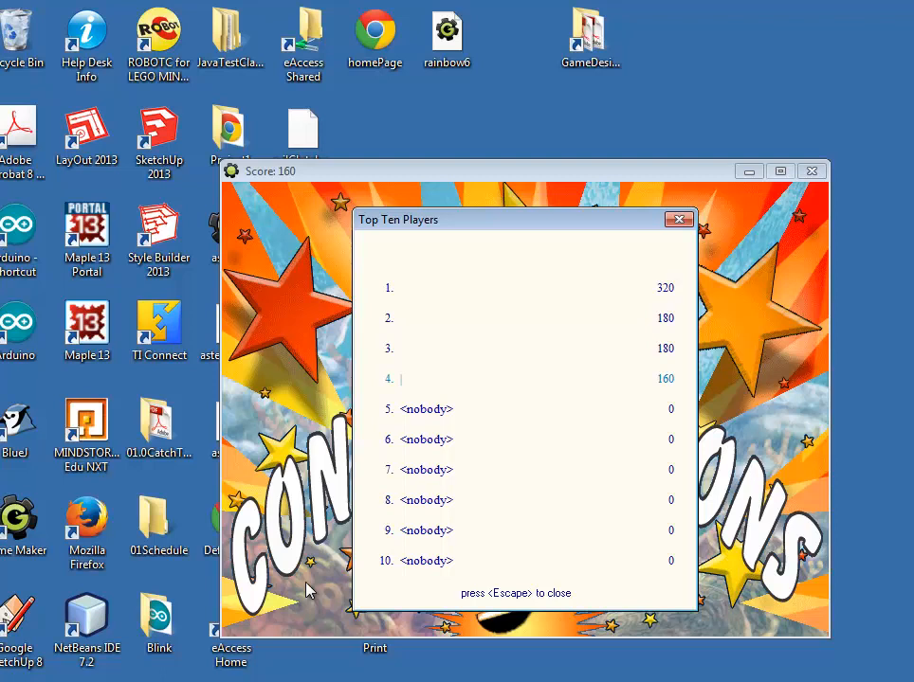
click(682, 221)
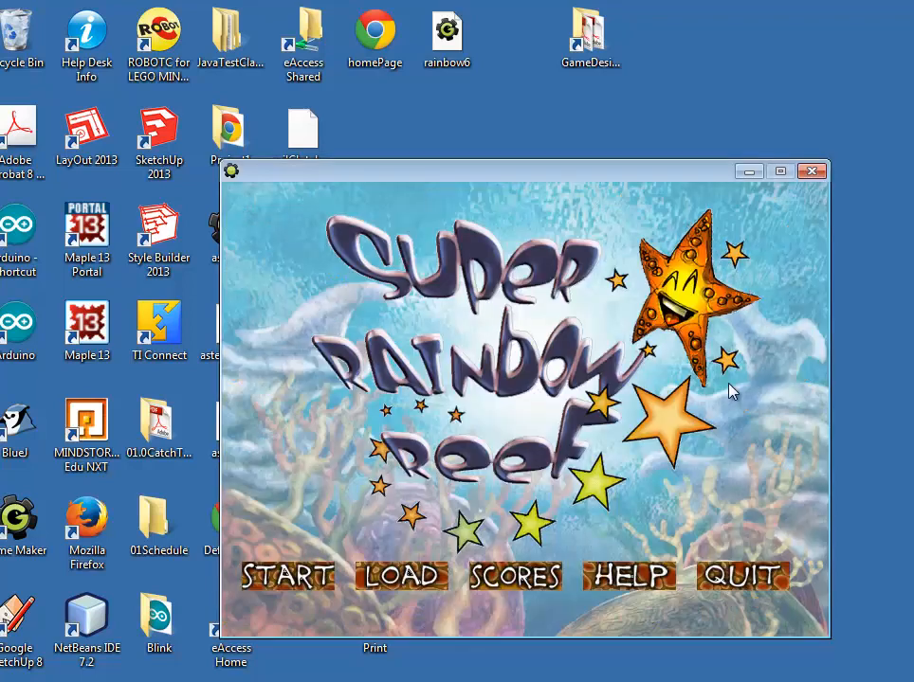